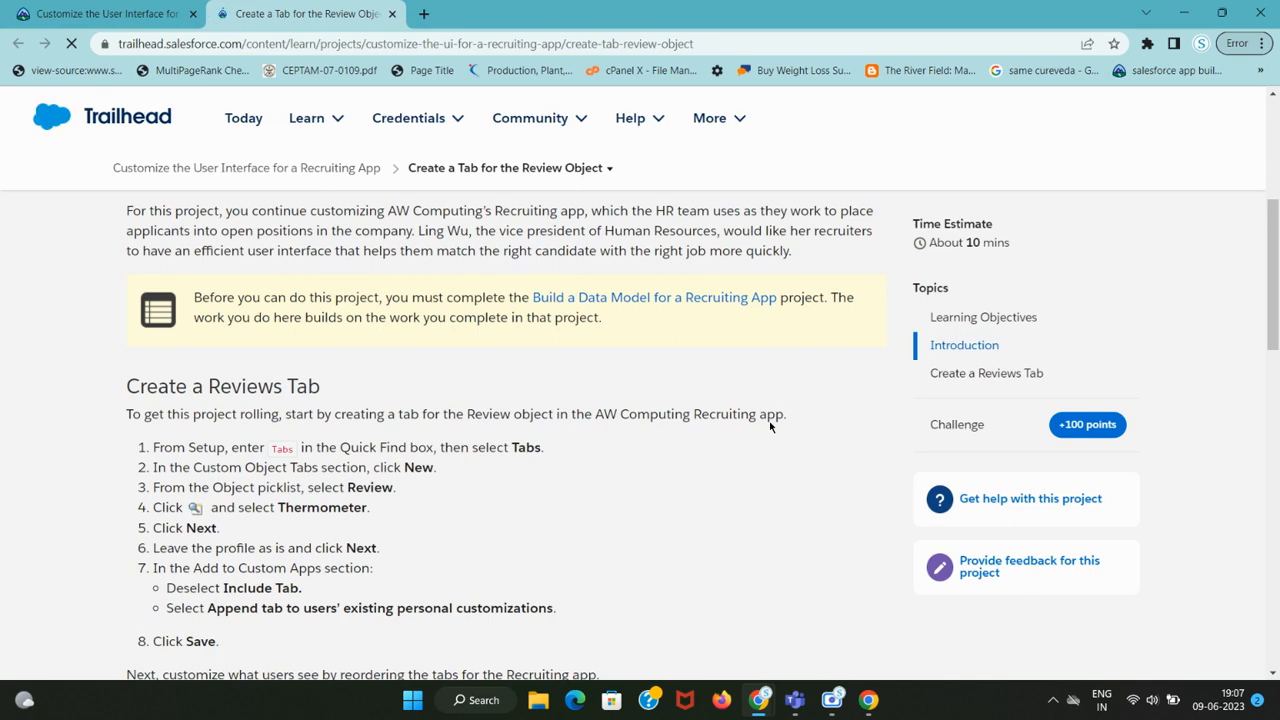
# Go to the Verify Step section of the project page and launch My Trailhead Playground 1
pyautogui.scroll(-5, 770, 427)
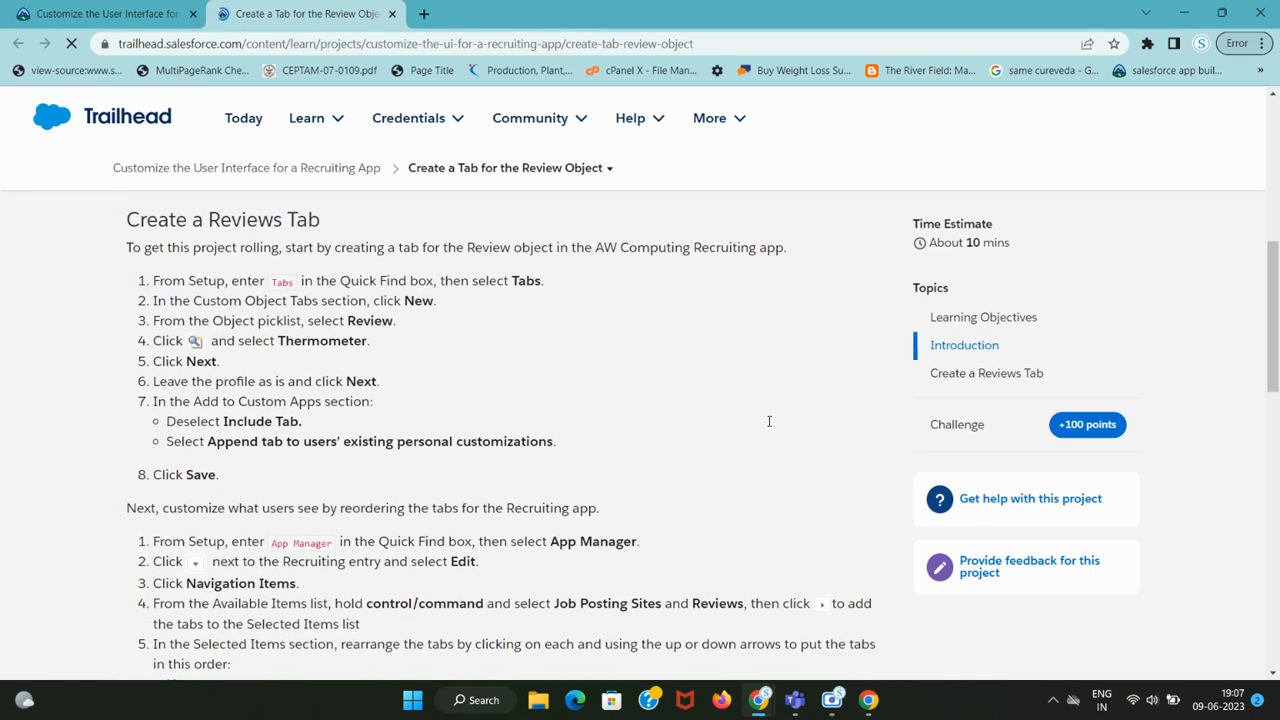
pyautogui.scroll(-3, 770, 427)
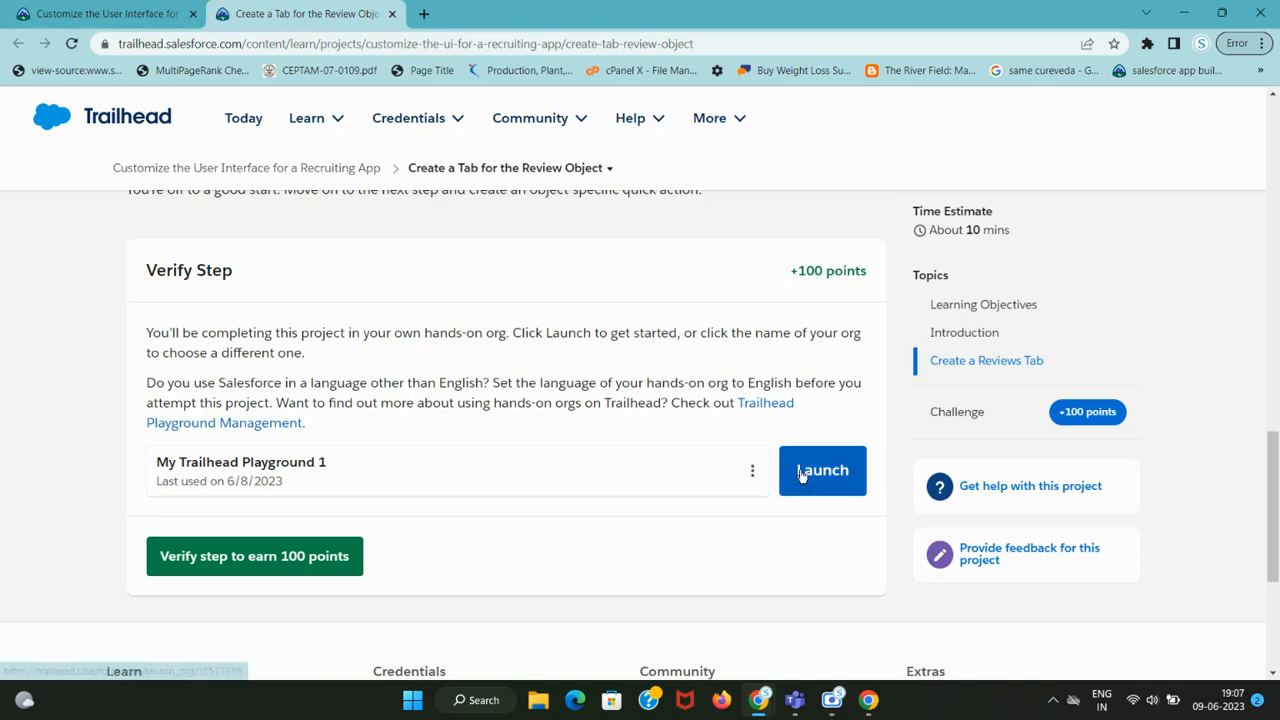
pyautogui.click(806, 474)
# Copy the search term Tabs from the Create a Reviews Tab instructions and return to the launched playground
pyautogui.scroll(10, 621, 432)
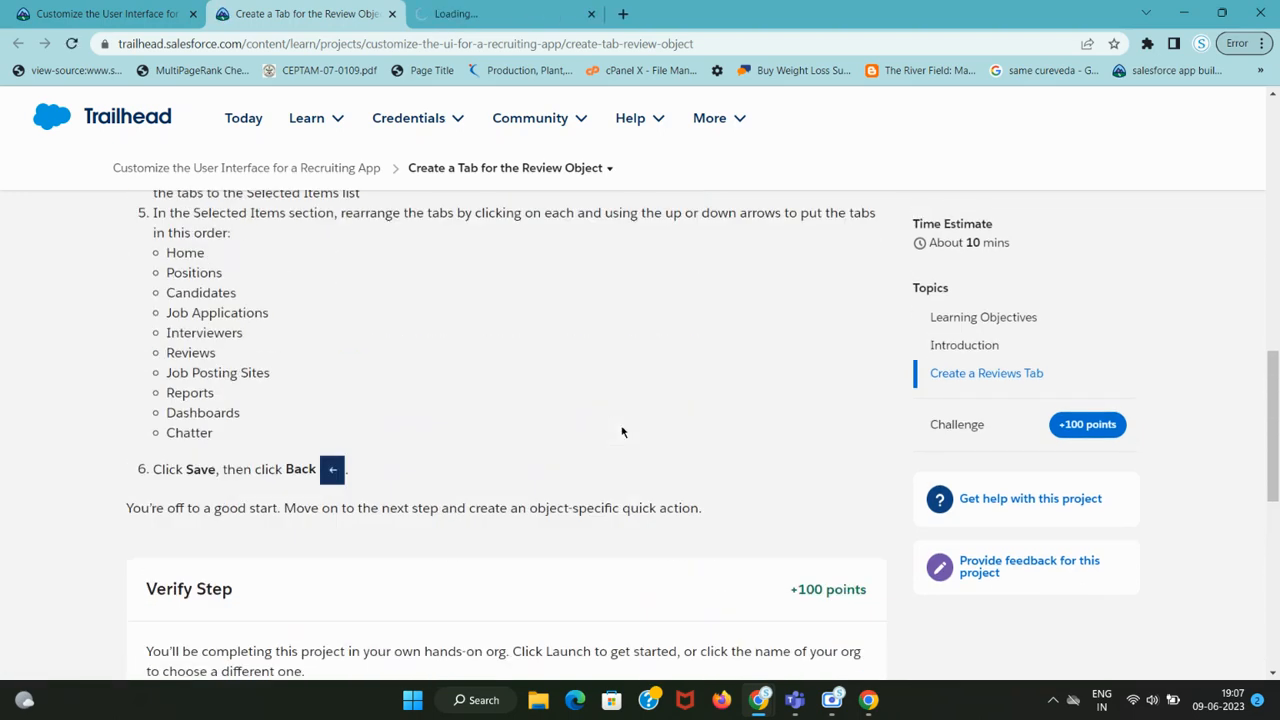
pyautogui.scroll(4, 621, 432)
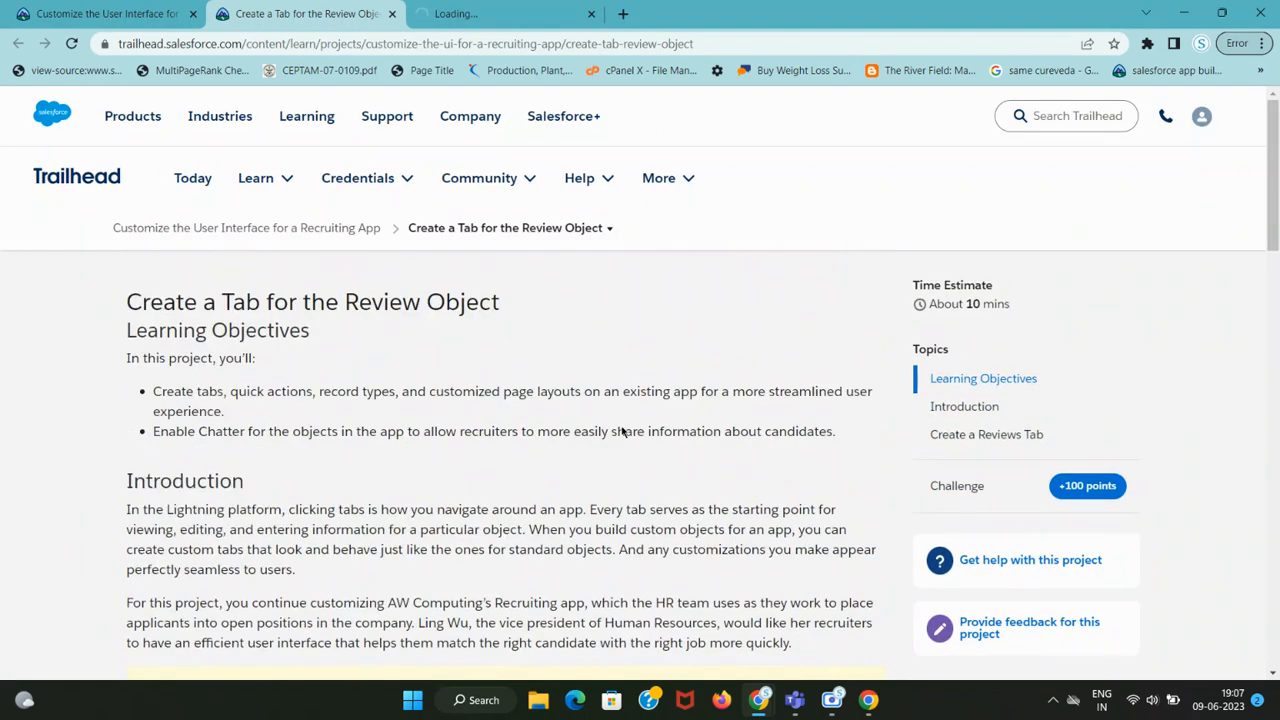
pyautogui.scroll(-4, 600, 431)
pyautogui.scroll(-1, 597, 431)
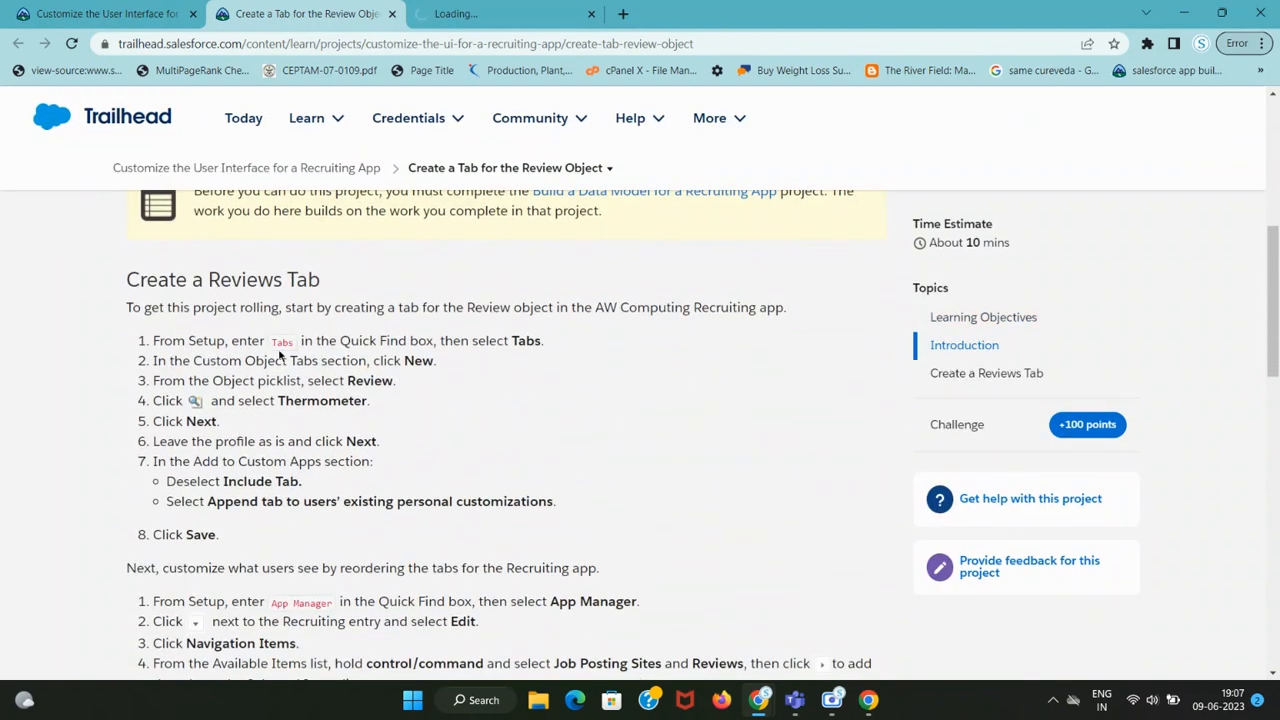
pyautogui.doubleClick(282, 343)
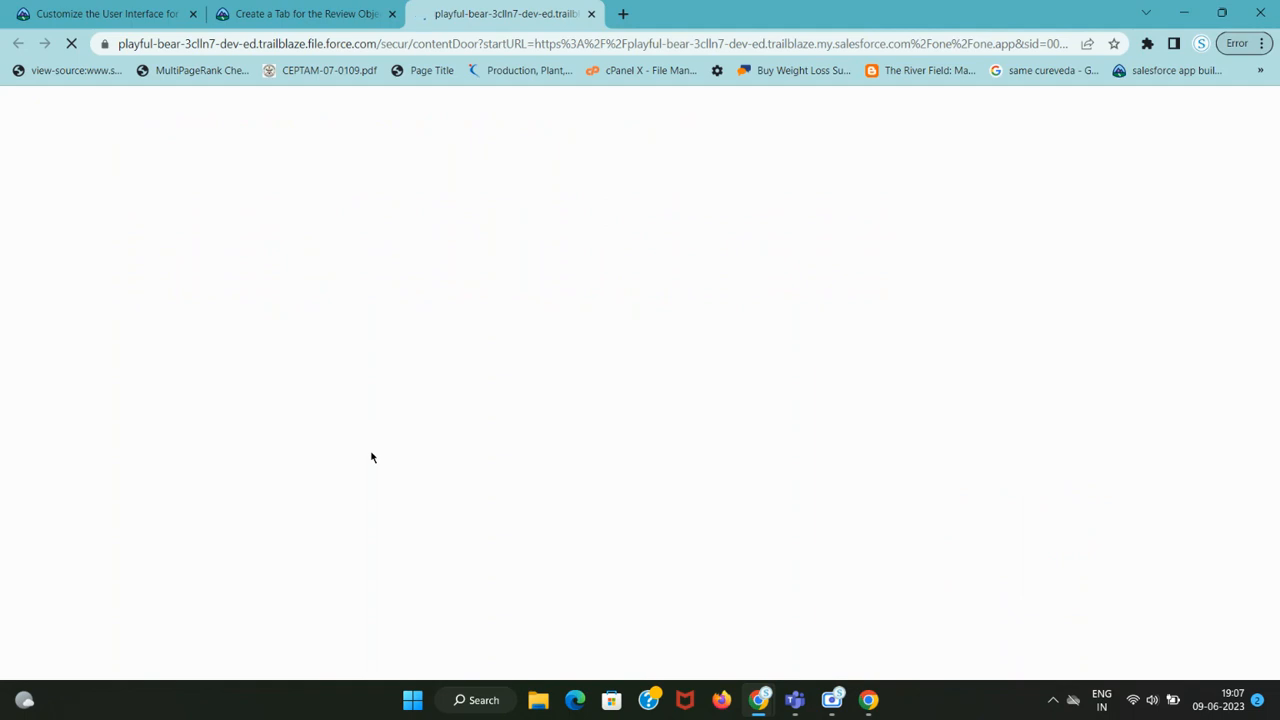
pyautogui.hotkey('ctrl', 'shift', 'Tab')
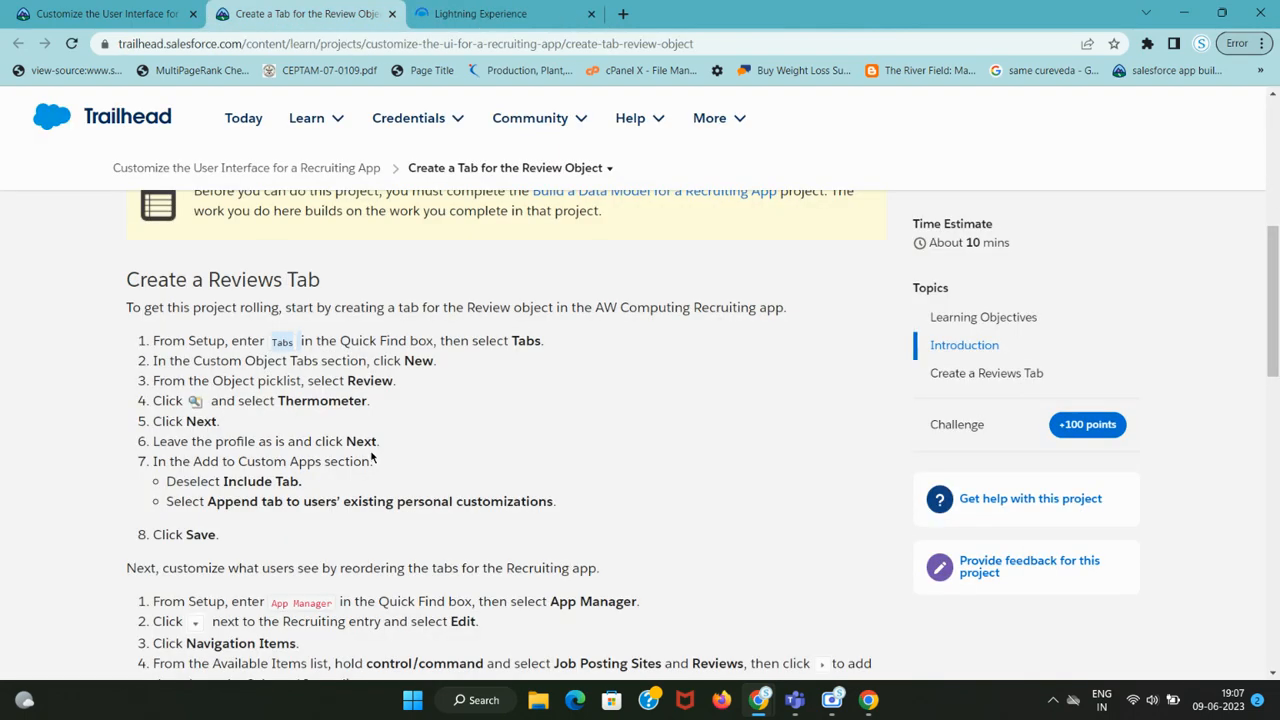
pyautogui.hotkey('ctrl', 'Tab')
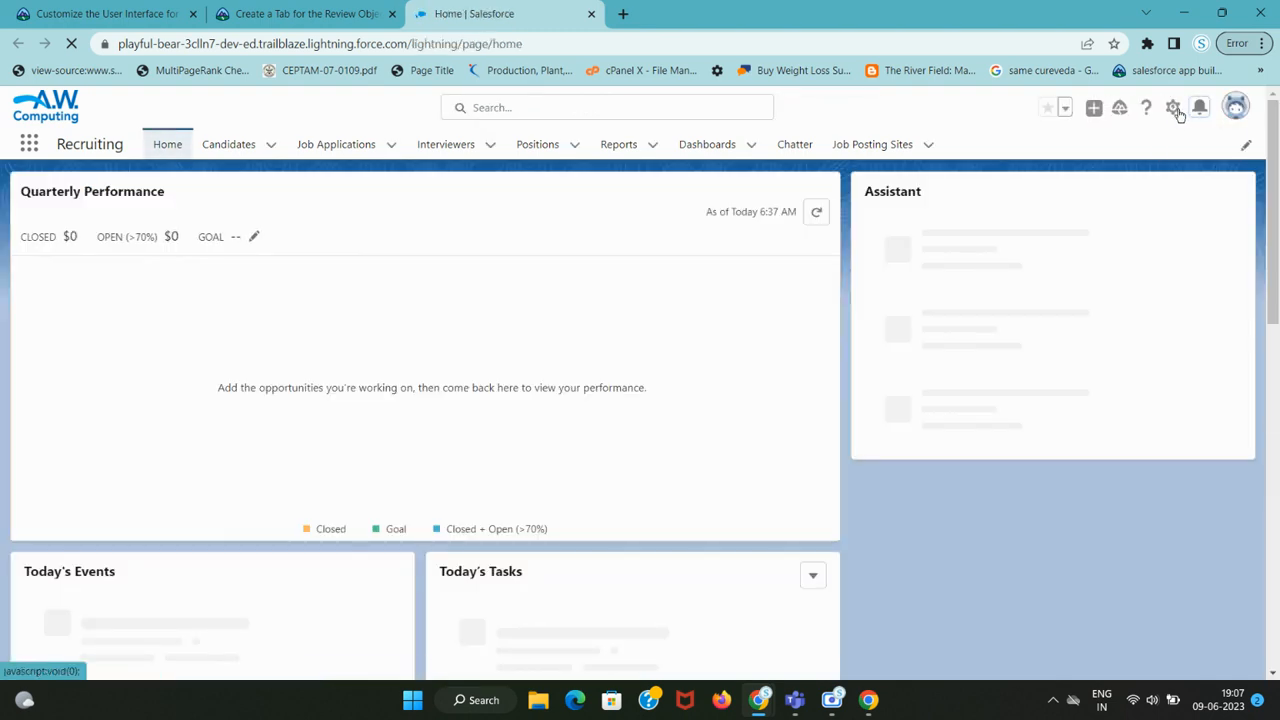
# Open Setup in the playground, search Quick Find for Tabs, and open the Tabs page
pyautogui.click(1173, 107)
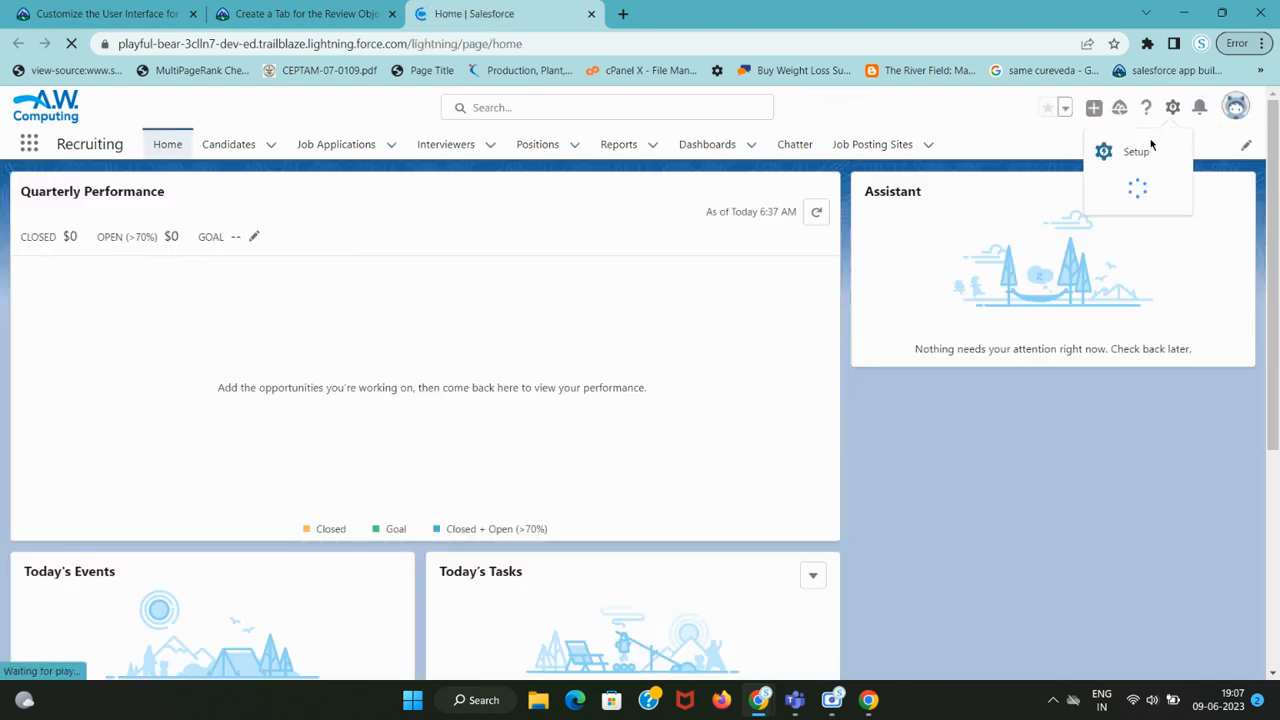
pyautogui.click(1143, 151)
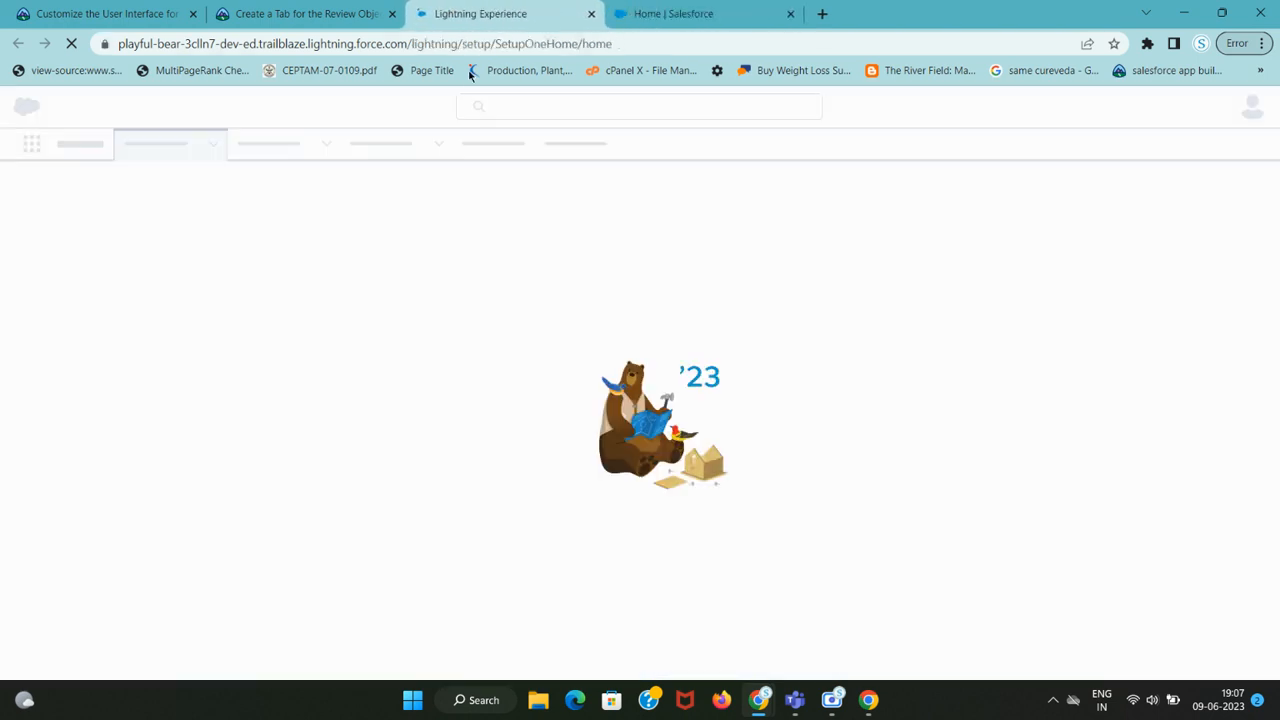
pyautogui.hotkey('ctrl', 'shift', 'Tab')
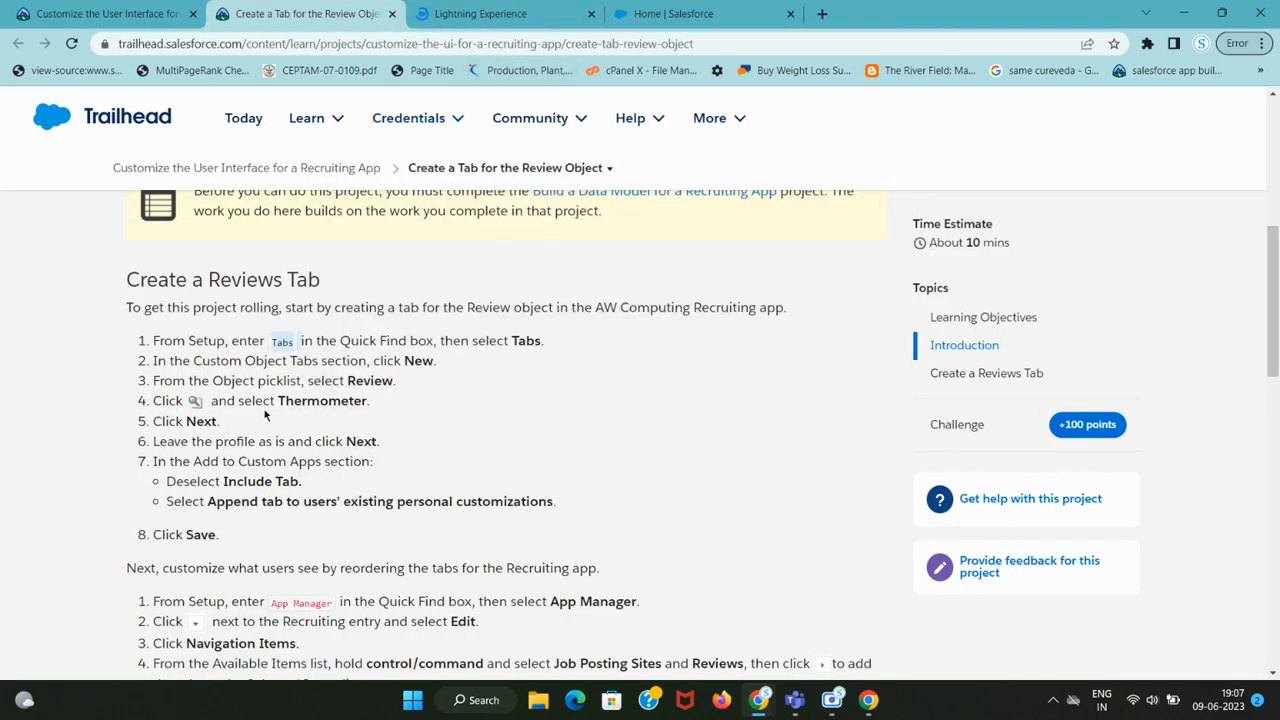
pyautogui.hotkey('ctrl', 'Tab')
pyautogui.click(112, 180)
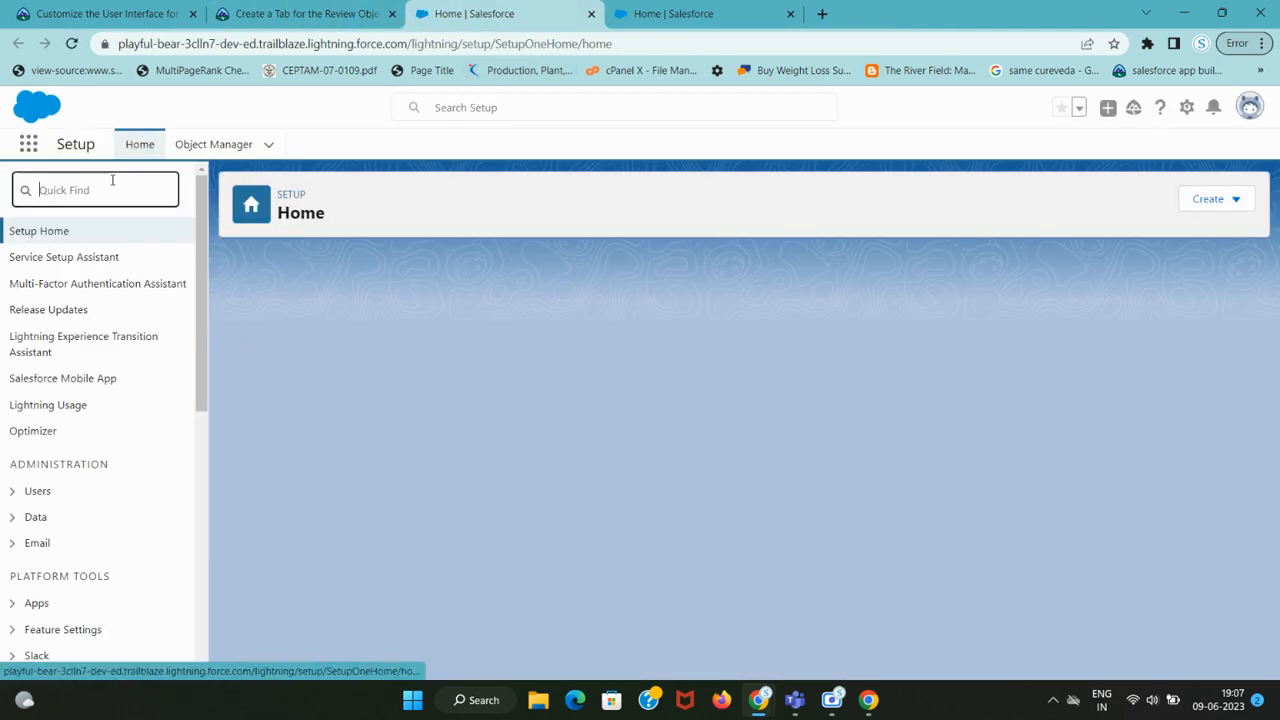
pyautogui.write('Tabs')
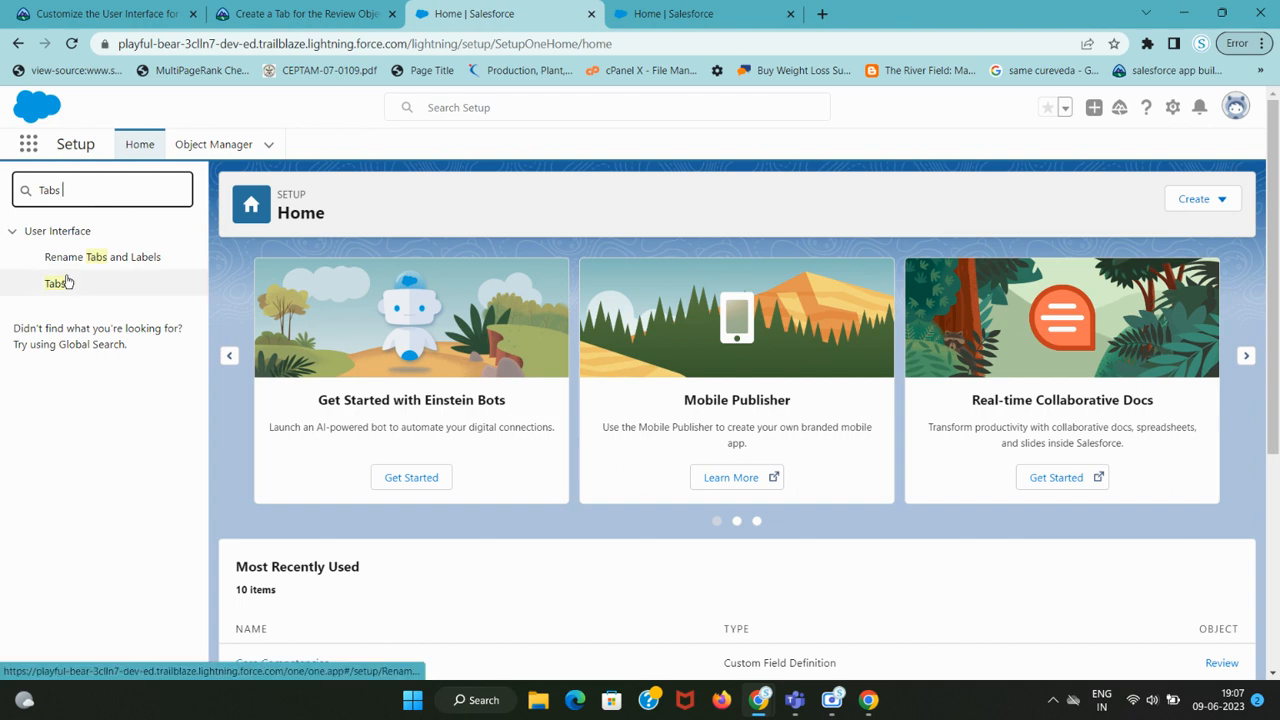
pyautogui.click(57, 284)
# Dismiss the gender data promotion and start a new tab in the Custom Object Tabs section, following the project instructions
pyautogui.hotkey('ctrl', 'shift', 'Tab')
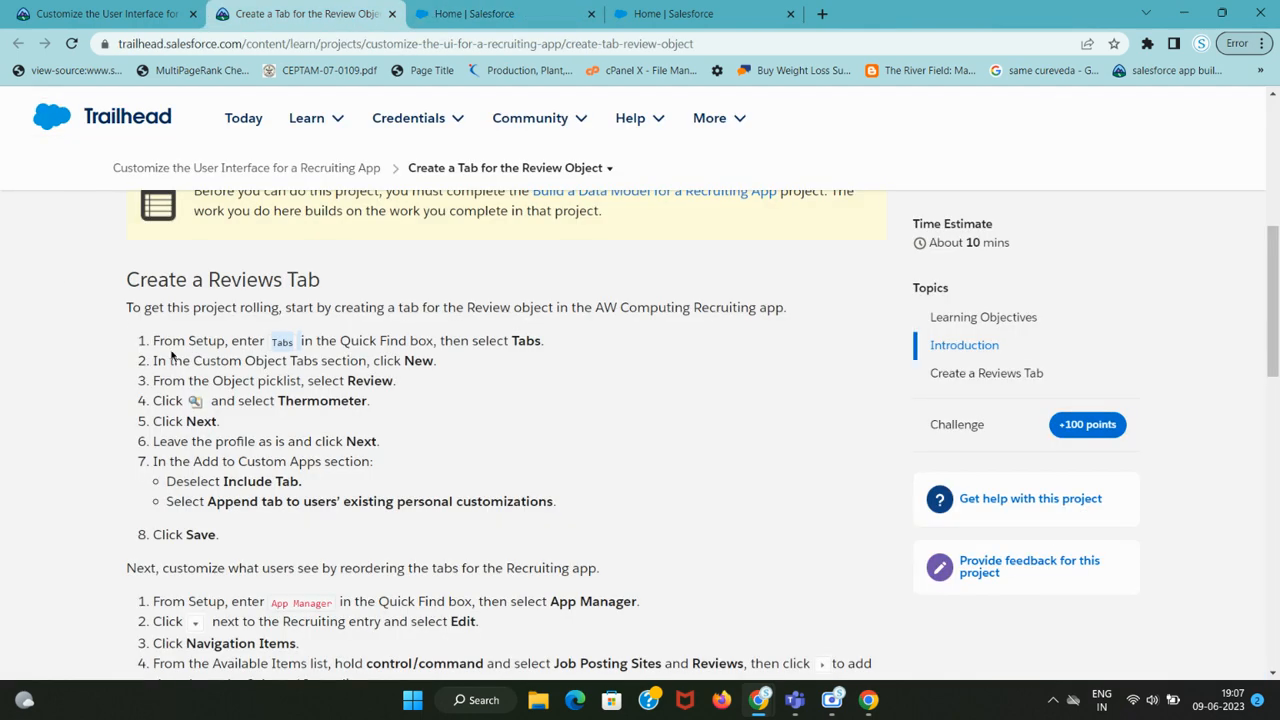
pyautogui.moveTo(197, 361); pyautogui.dragTo(470, 361)
pyautogui.hotkey('ctrl', 'Tab')
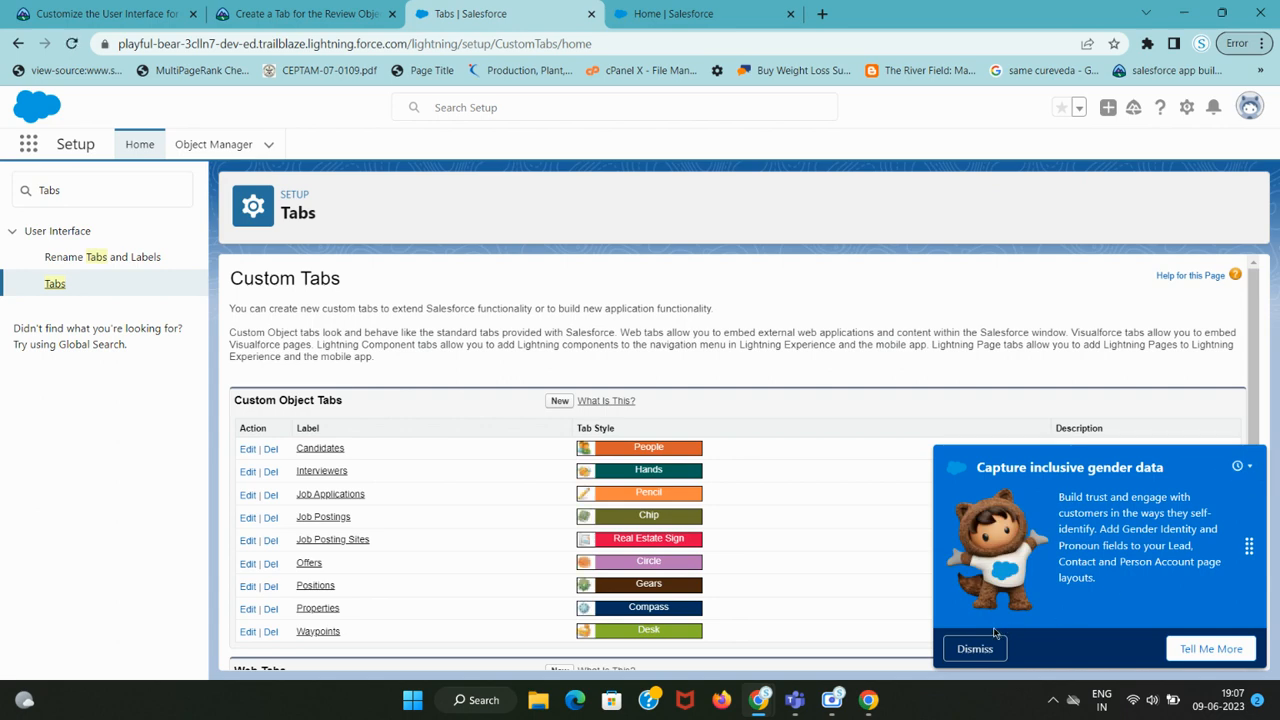
pyautogui.click(975, 648)
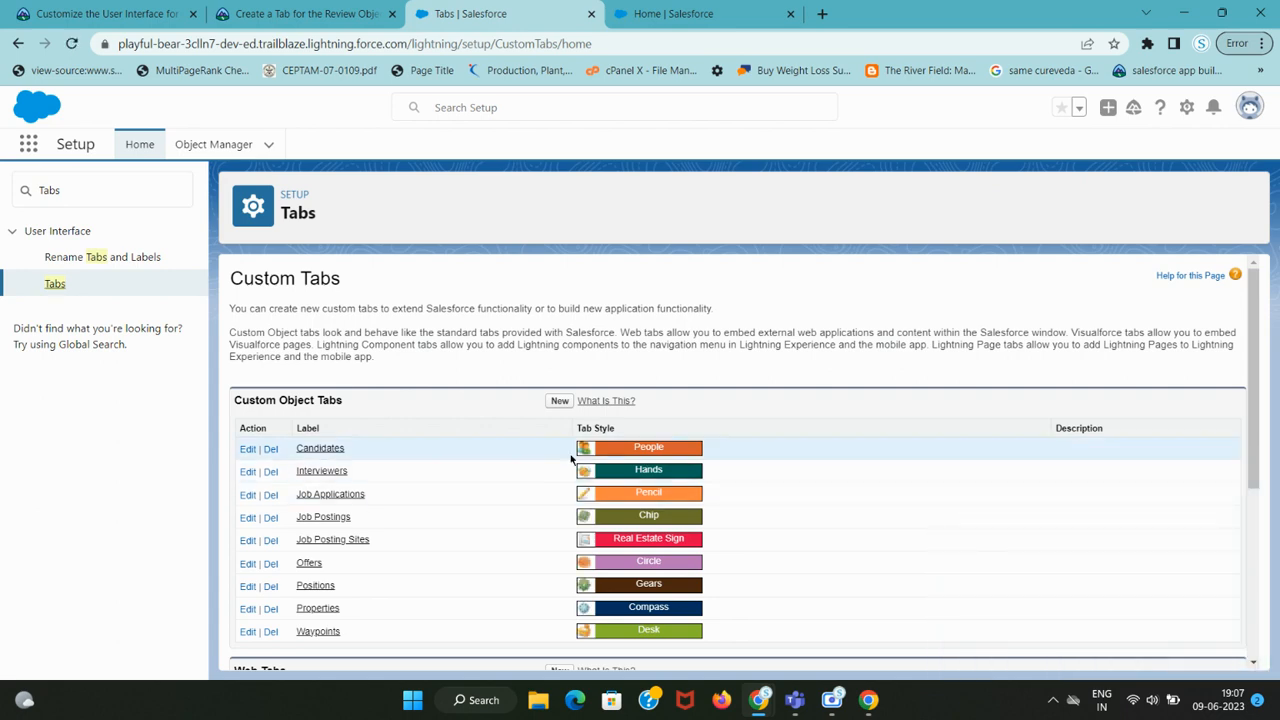
pyautogui.click(558, 401)
# Check the next instruction and set the new custom tab's object to Review
pyautogui.hotkey('ctrl', 'shift', 'Tab')
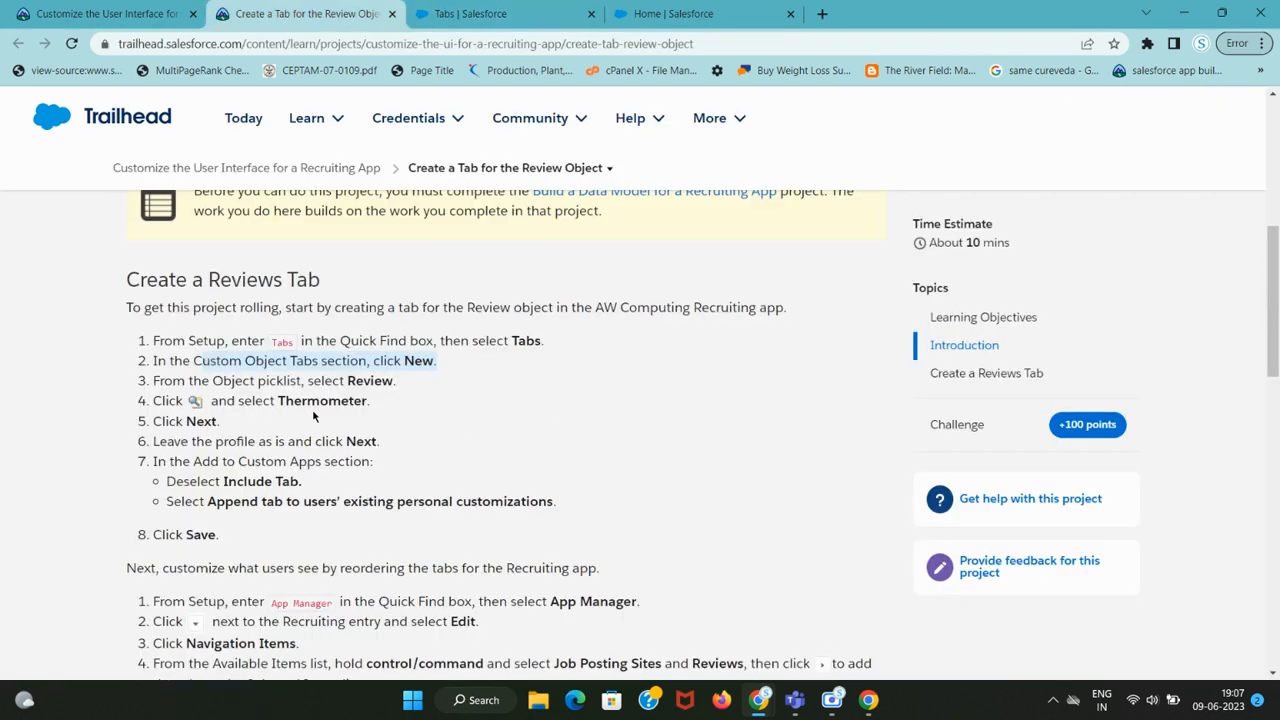
pyautogui.moveTo(226, 380); pyautogui.dragTo(391, 382)
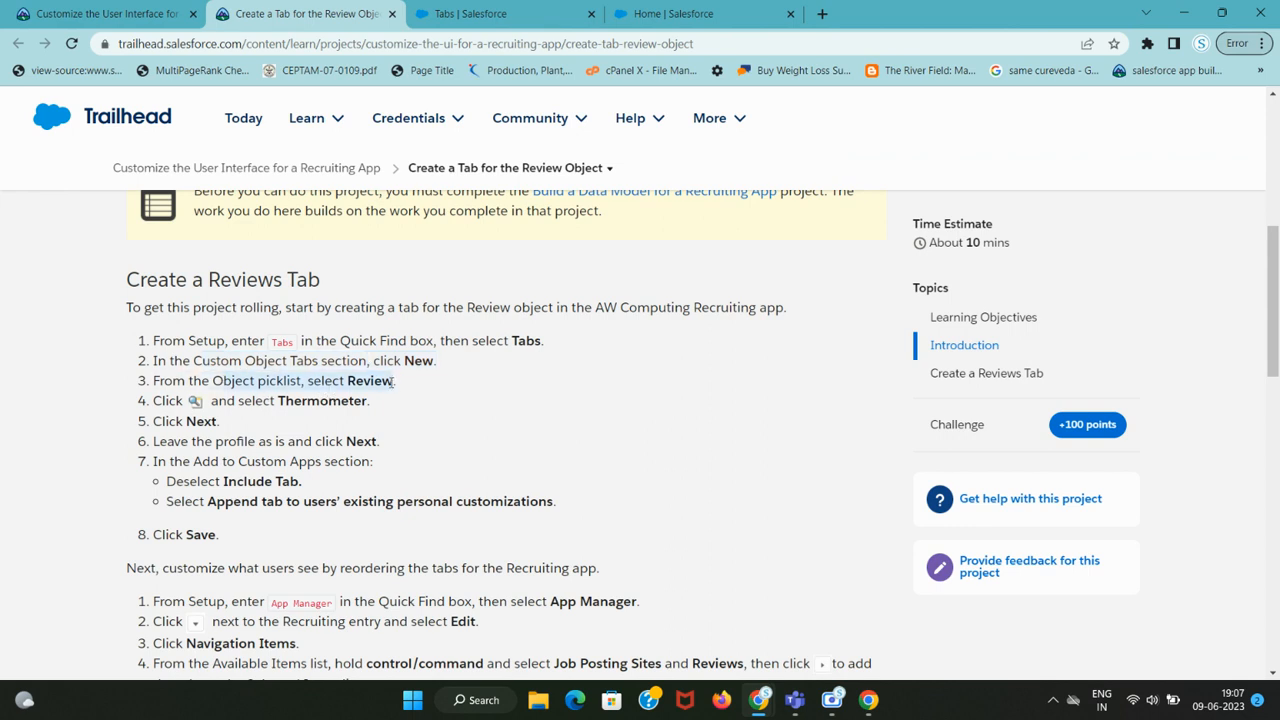
pyautogui.hotkey('ctrl', 'Tab')
pyautogui.click(460, 410)
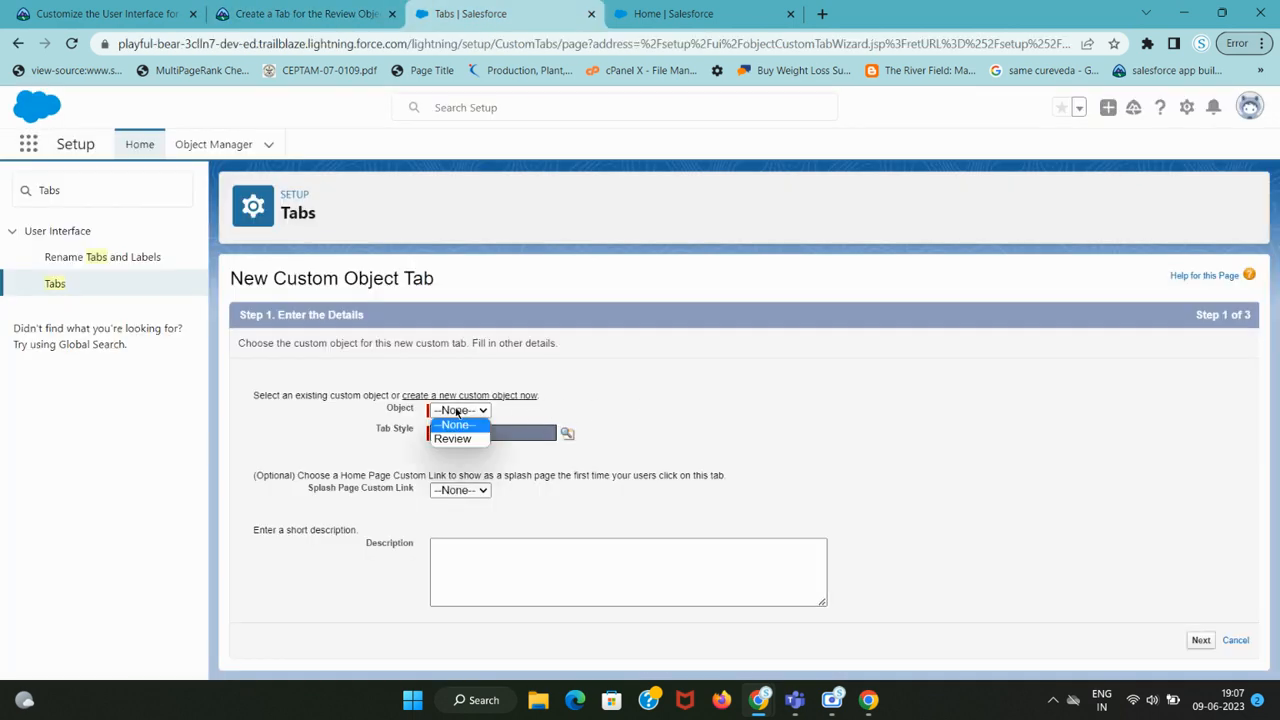
pyautogui.click(458, 434)
# Copy the style name Thermometer from the instructions, find it in the Tab Style Selector, and apply it to the Review tab
pyautogui.hotkey('ctrl', 'shift', 'Tab')
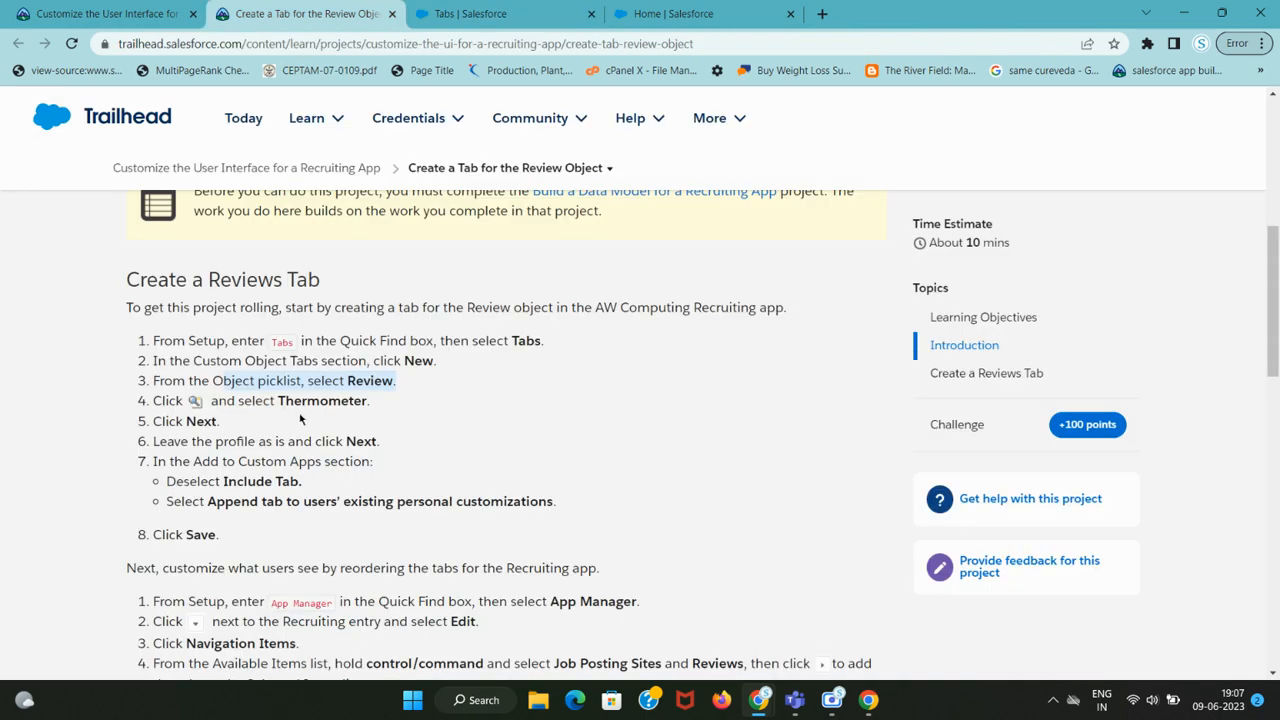
pyautogui.moveTo(245, 401); pyautogui.dragTo(368, 401)
pyautogui.doubleClick(342, 401)
pyautogui.hotkey('ctrl', 'c')
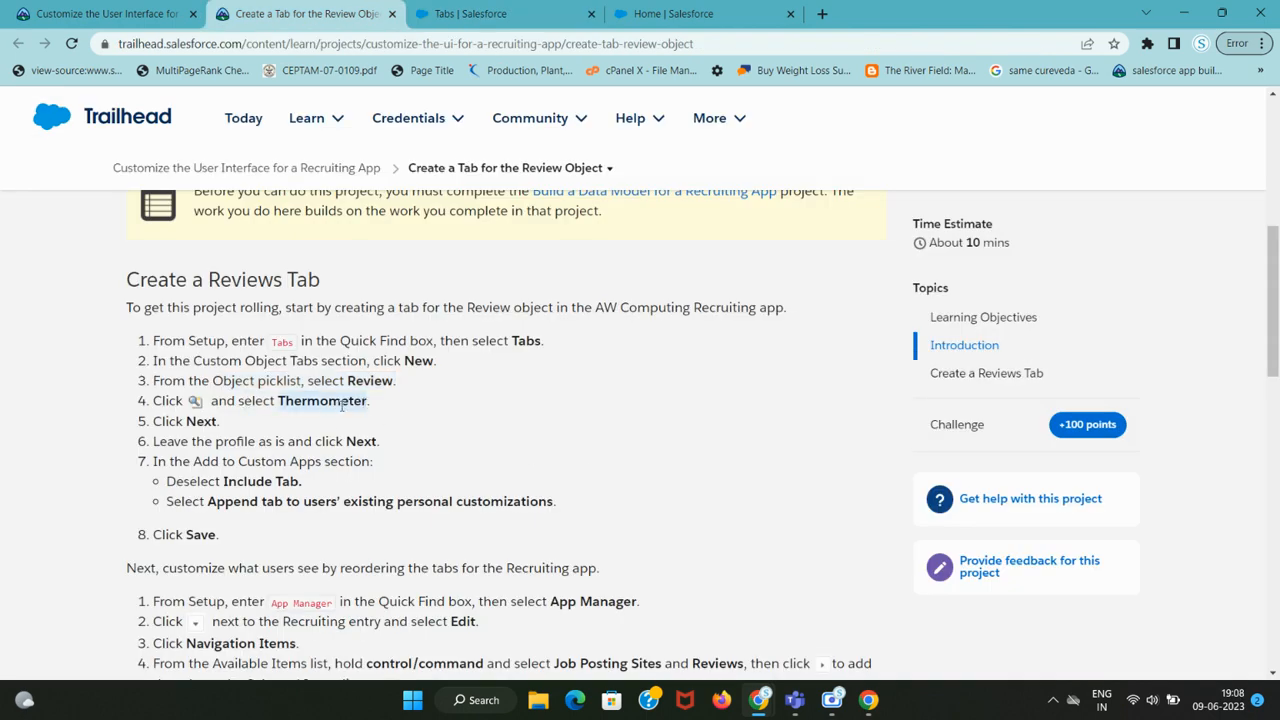
pyautogui.hotkey('ctrl', 'Tab')
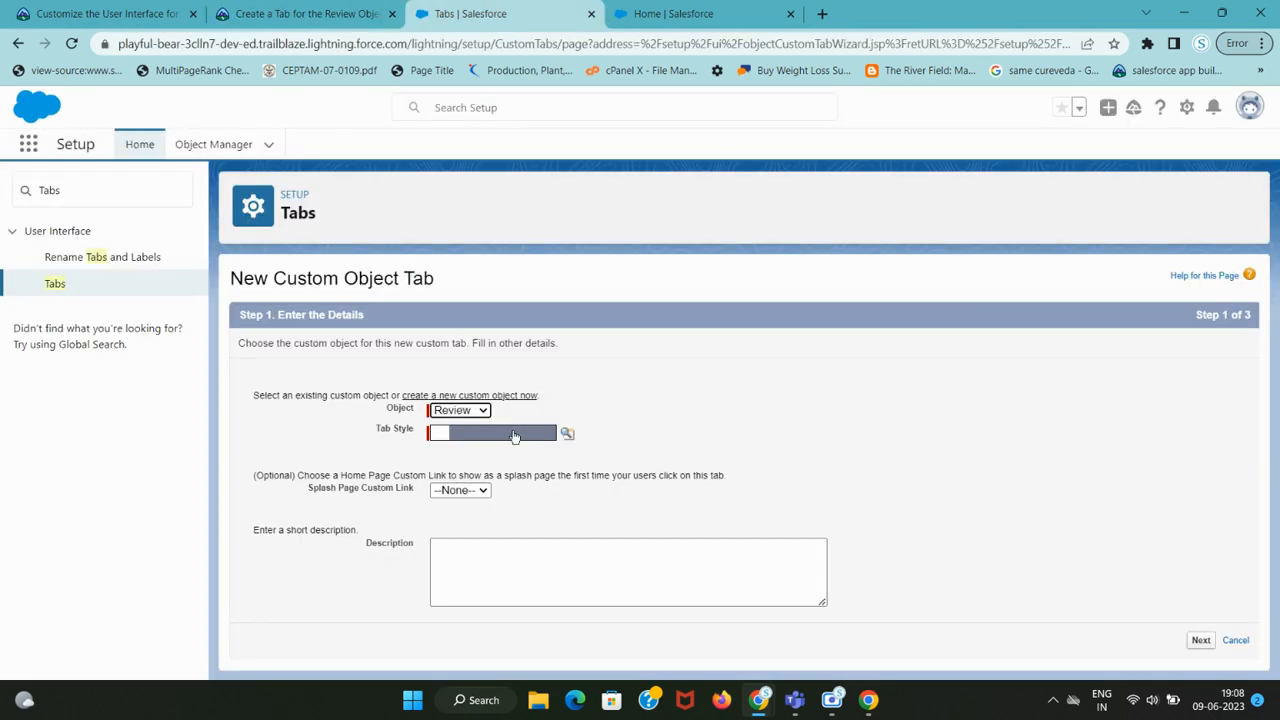
pyautogui.click(566, 435)
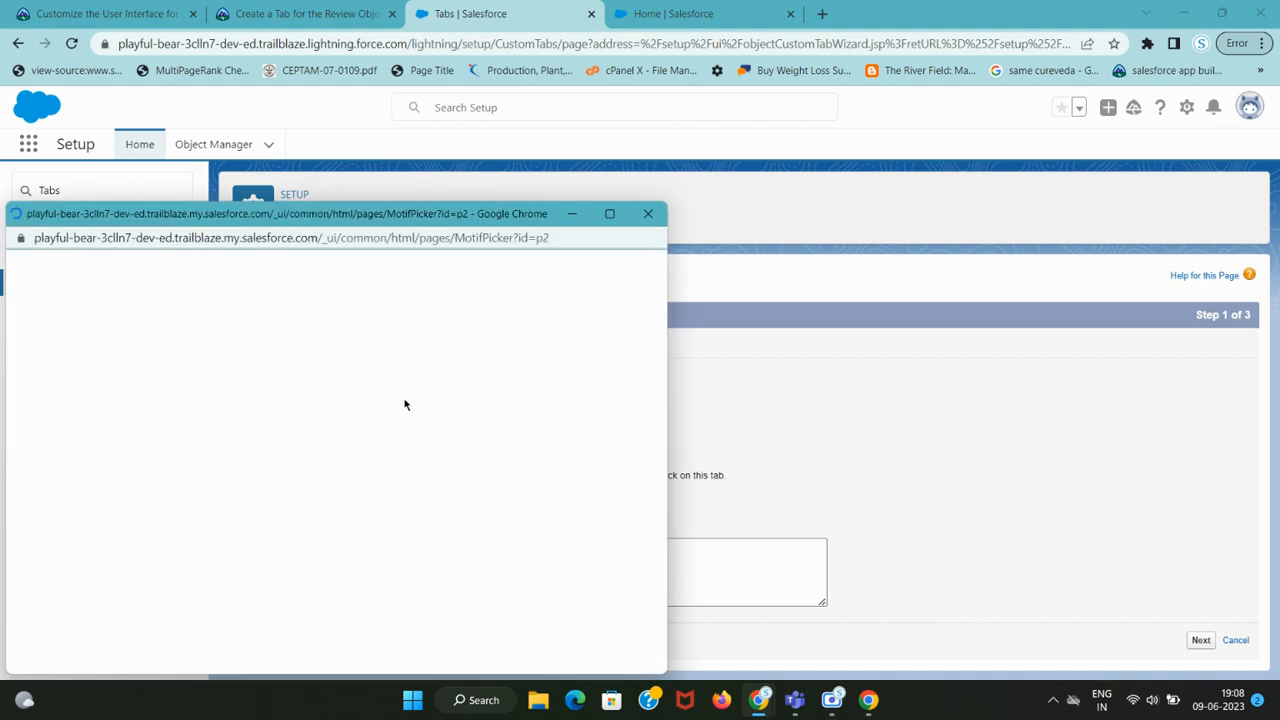
pyautogui.hotkey('ctrl', 'f')
pyautogui.hotkey('ctrl', 'v')
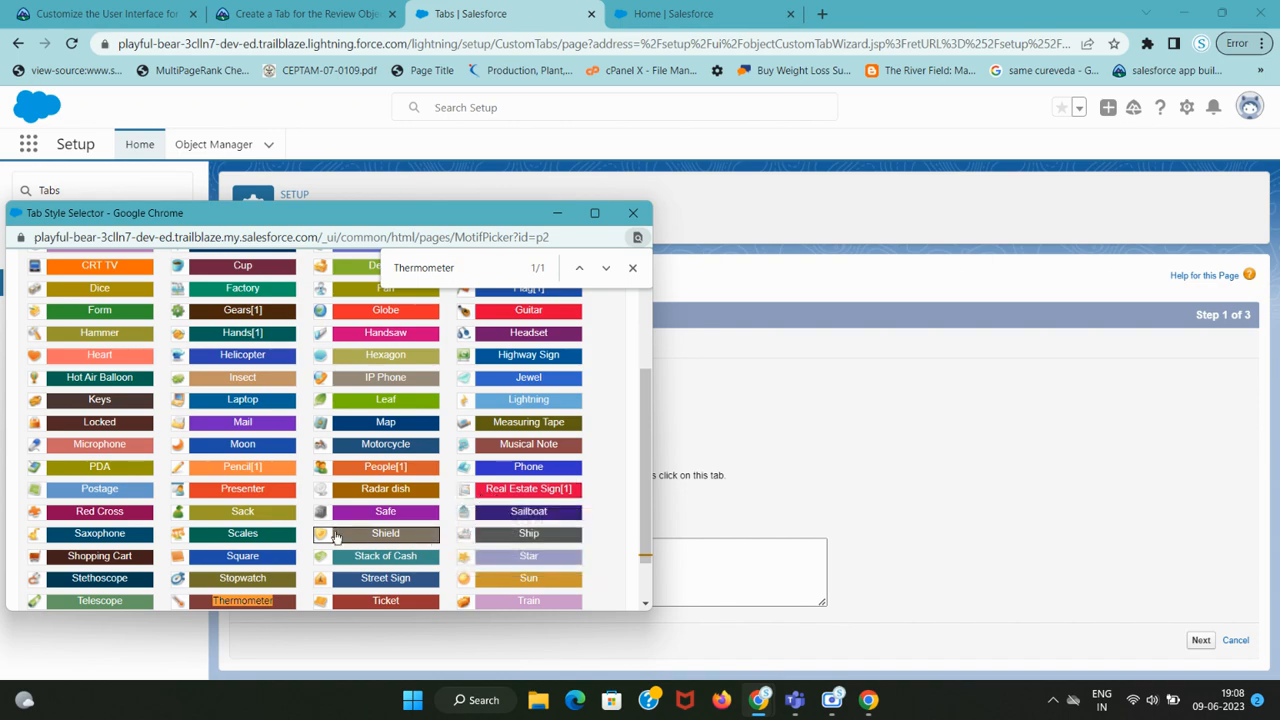
pyautogui.scroll(3, 364, 460)
pyautogui.scroll(-3, 364, 460)
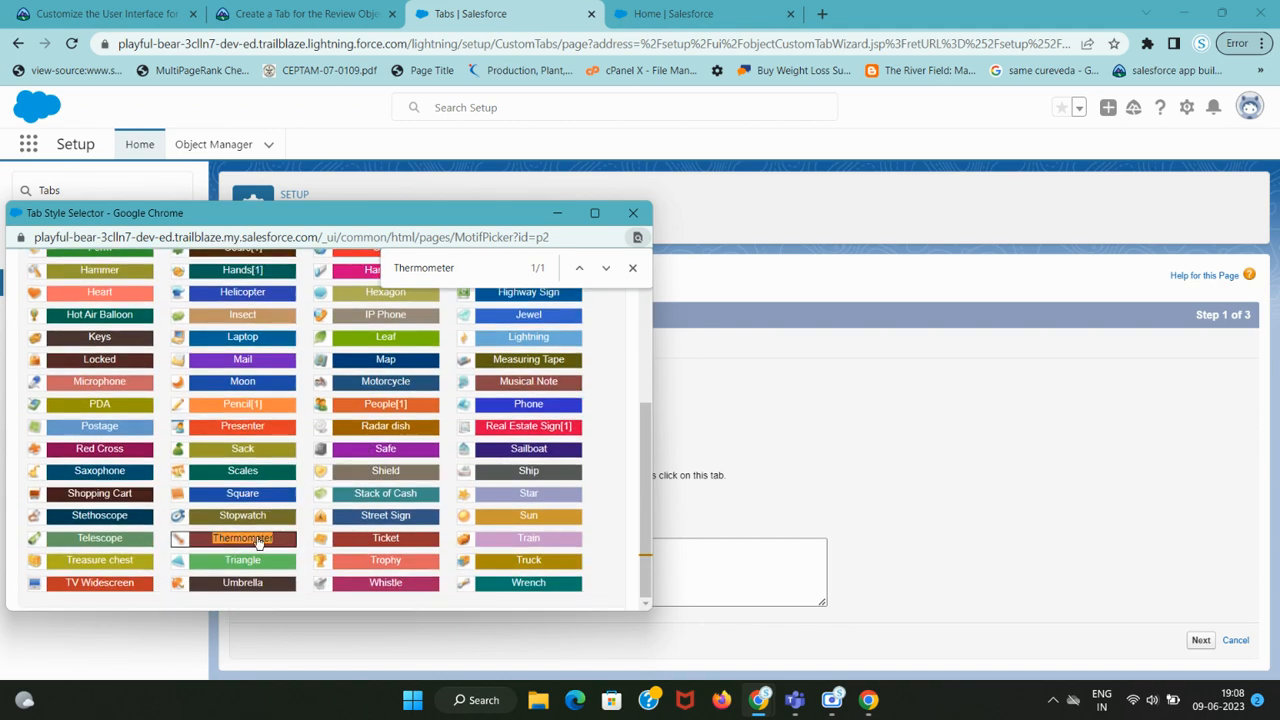
pyautogui.click(255, 540)
# Check the project instructions and advance the custom tab wizard from the details to the profile settings
pyautogui.hotkey('ctrl', 'shift', 'Tab')
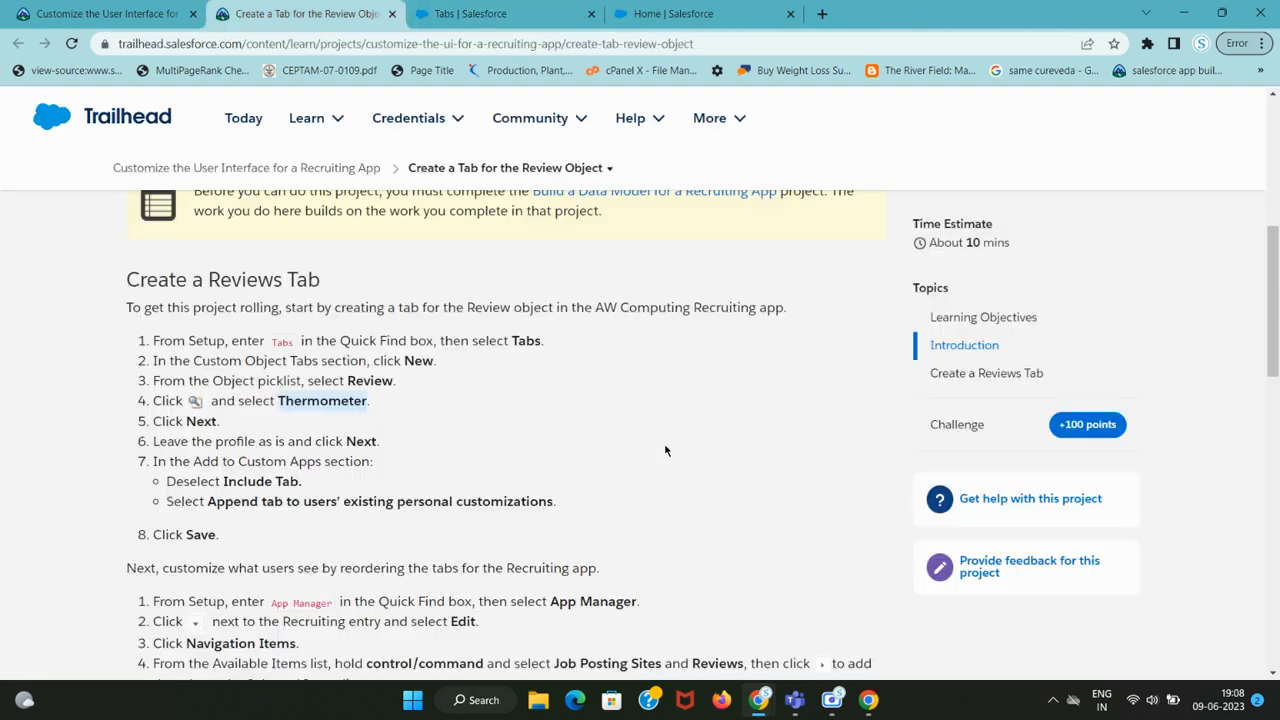
pyautogui.hotkey('ctrl', 'Tab')
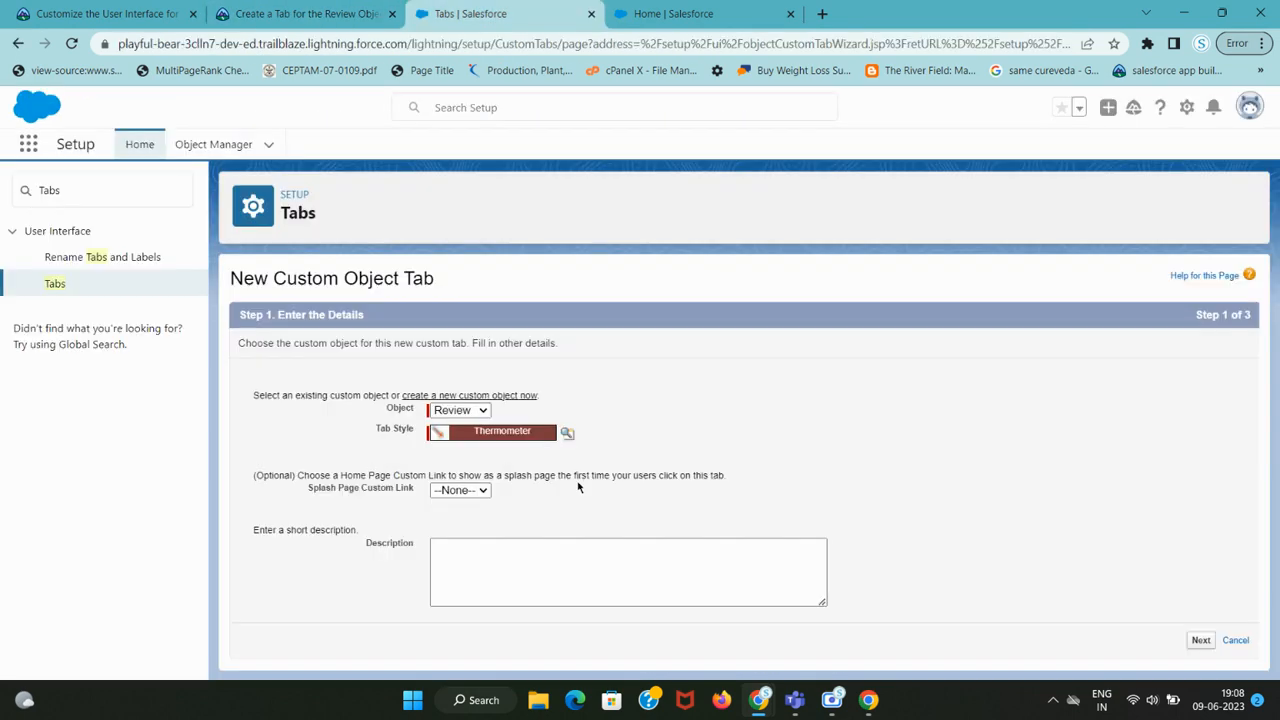
pyautogui.click(1201, 641)
# Review the profile visibility settings against the instructions, leave them as they are, and continue to Add to Custom Apps
pyautogui.hotkey('ctrl', 'shift', 'Tab')
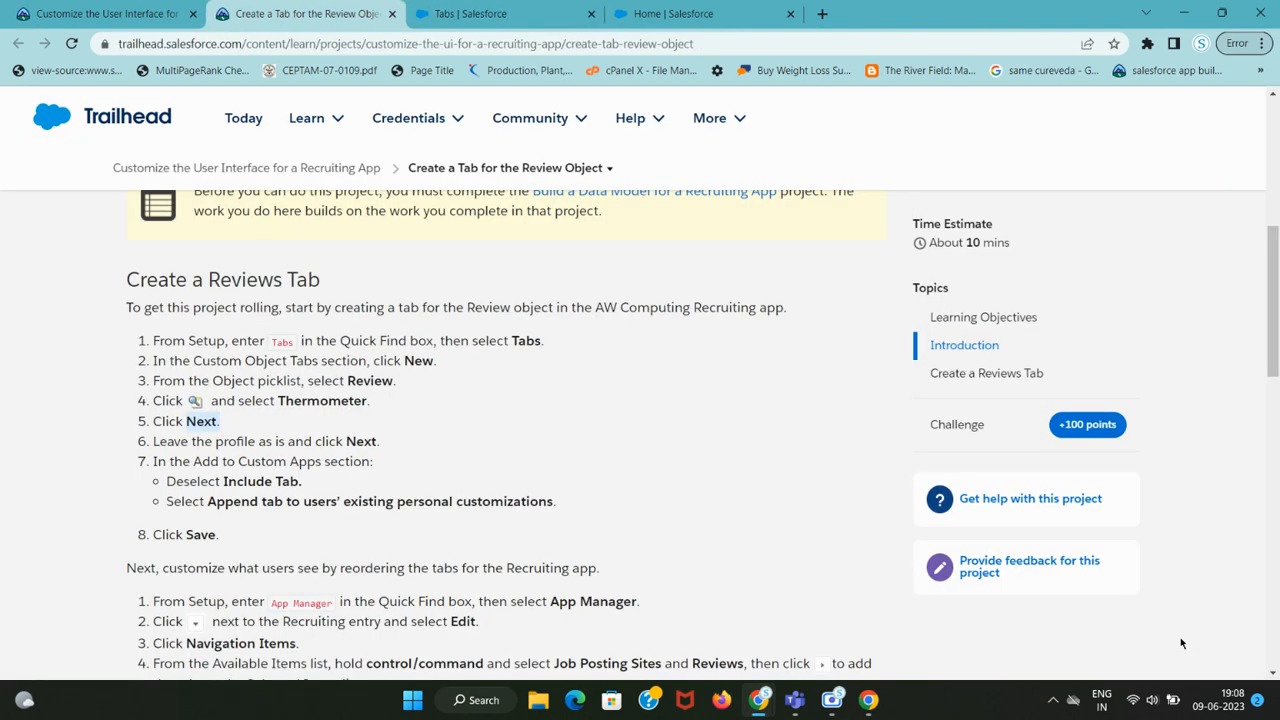
pyautogui.moveTo(230, 448); pyautogui.dragTo(416, 448)
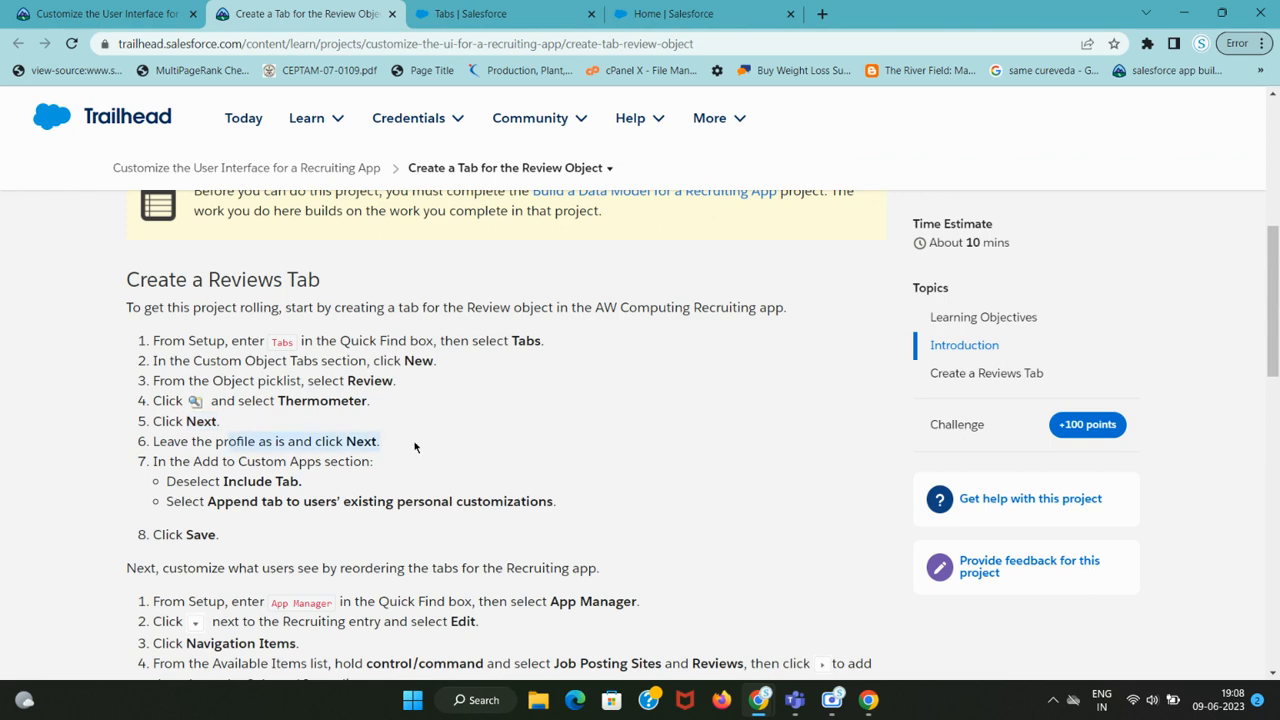
pyautogui.hotkey('ctrl', 'Tab')
pyautogui.scroll(-1, 1019, 428)
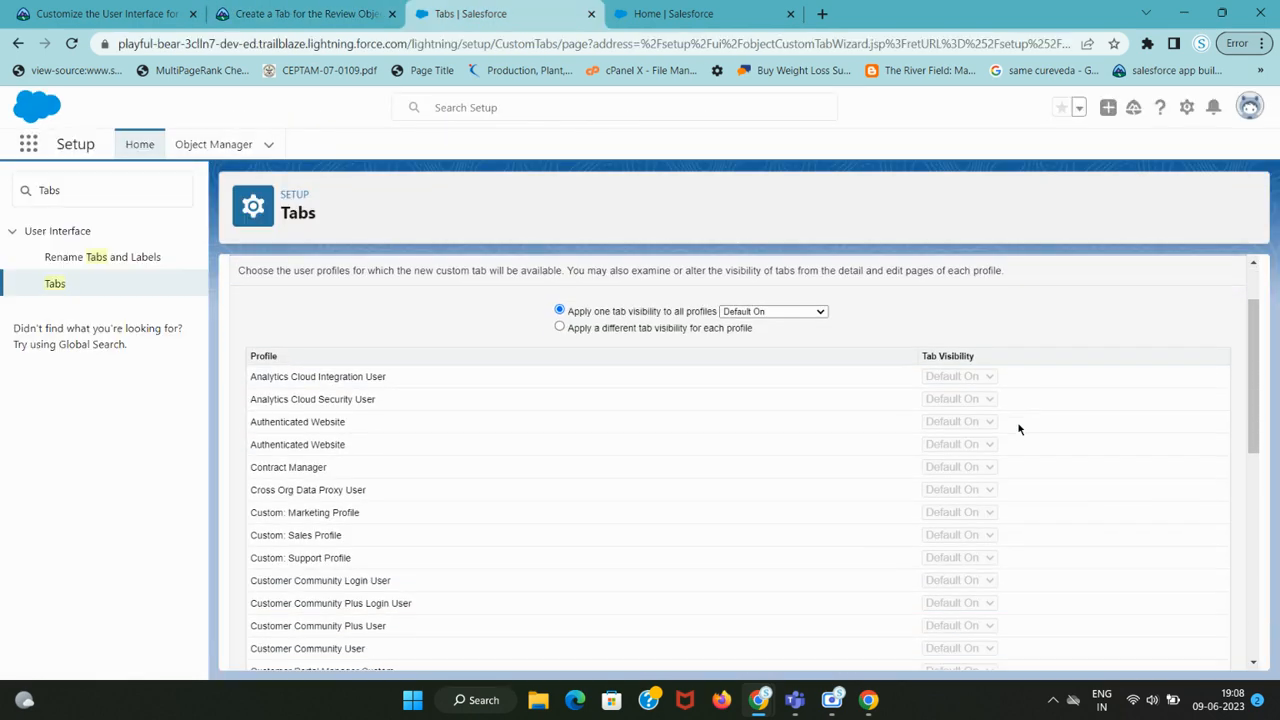
pyautogui.scroll(-5, 1019, 428)
pyautogui.scroll(5, 1019, 428)
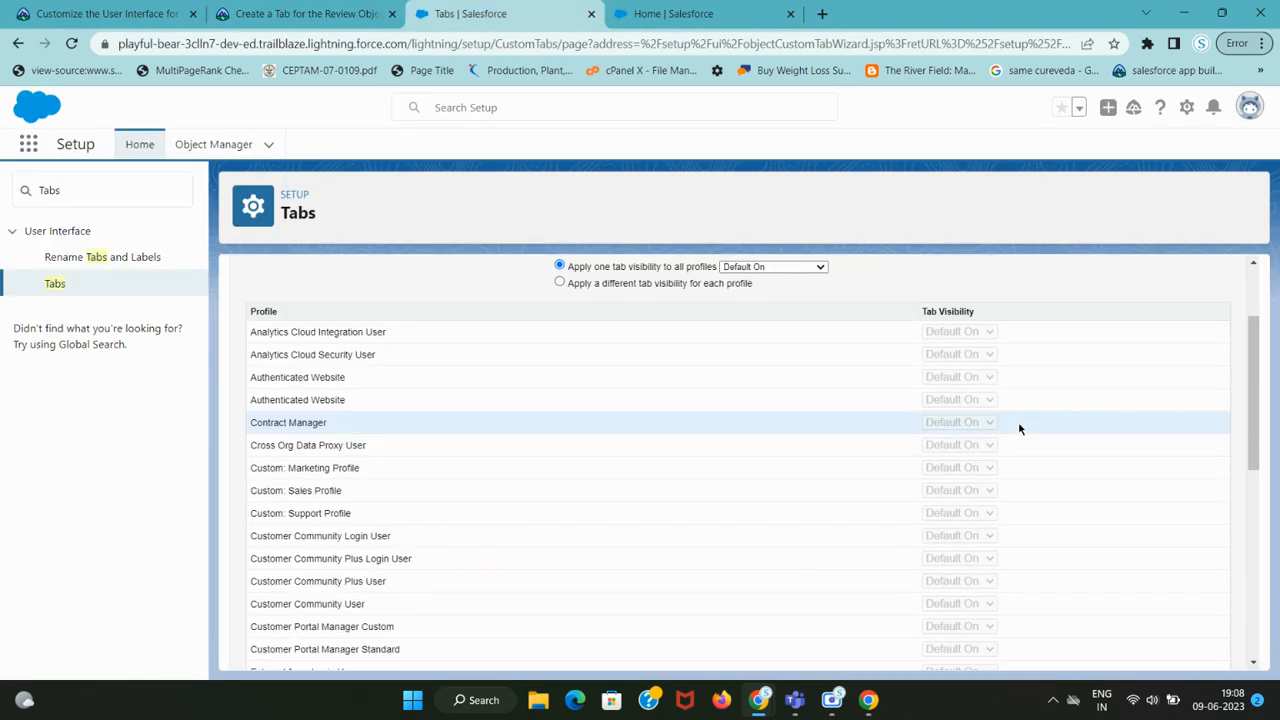
pyautogui.hotkey('ctrl', 'shift', 'Tab')
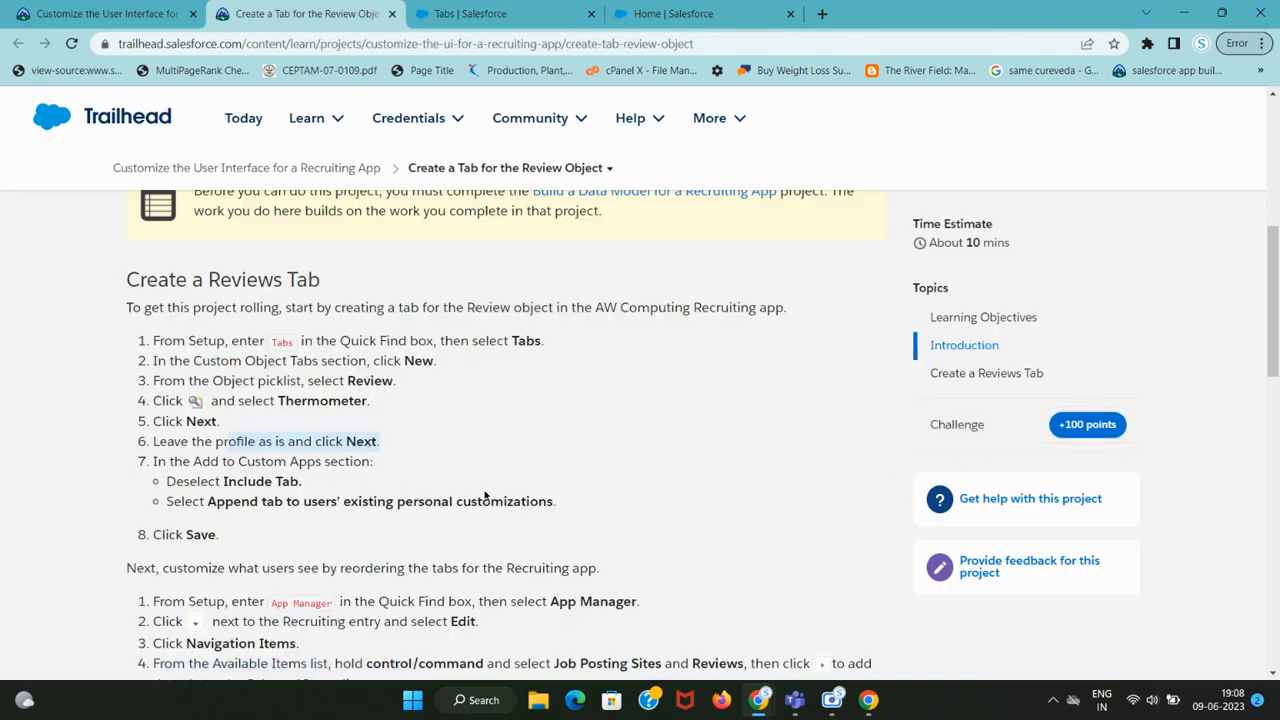
pyautogui.hotkey('ctrl', 'Tab')
pyautogui.scroll(-5, 1160, 546)
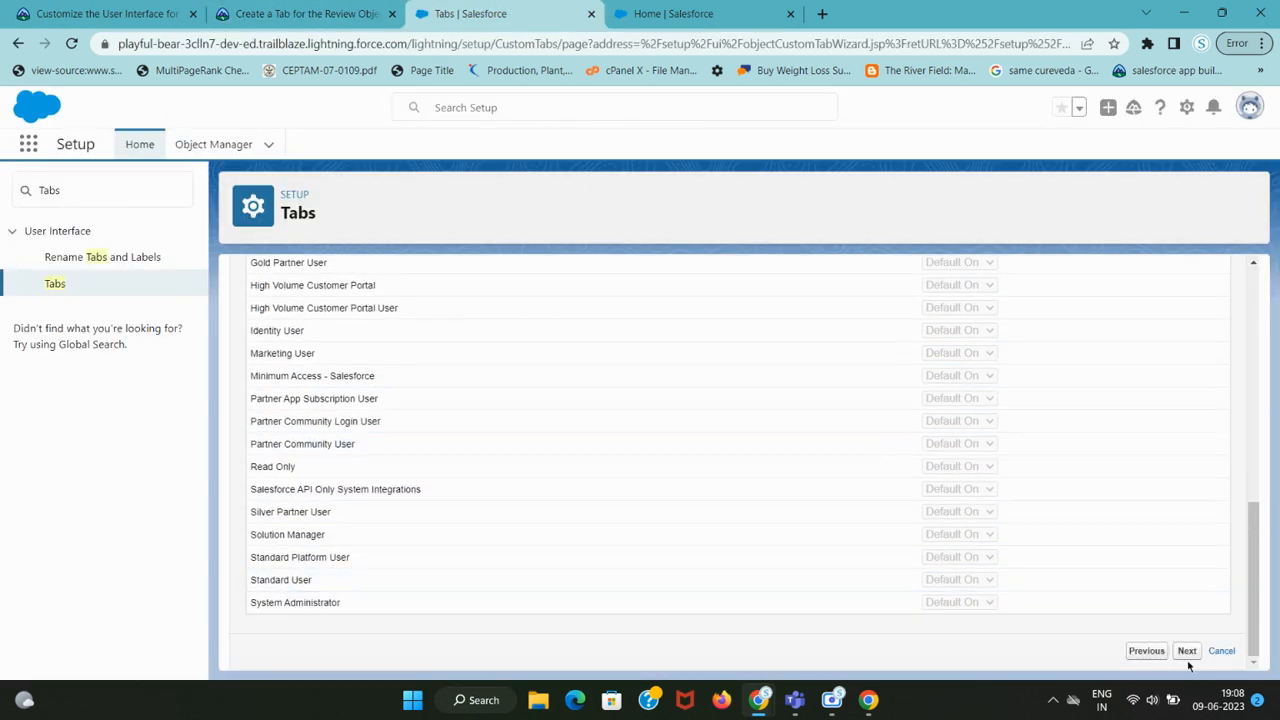
pyautogui.click(1187, 653)
# Check the Add to Custom Apps instruction and deselect Include Tab for all custom apps
pyautogui.hotkey('ctrl', 'shift', 'Tab')
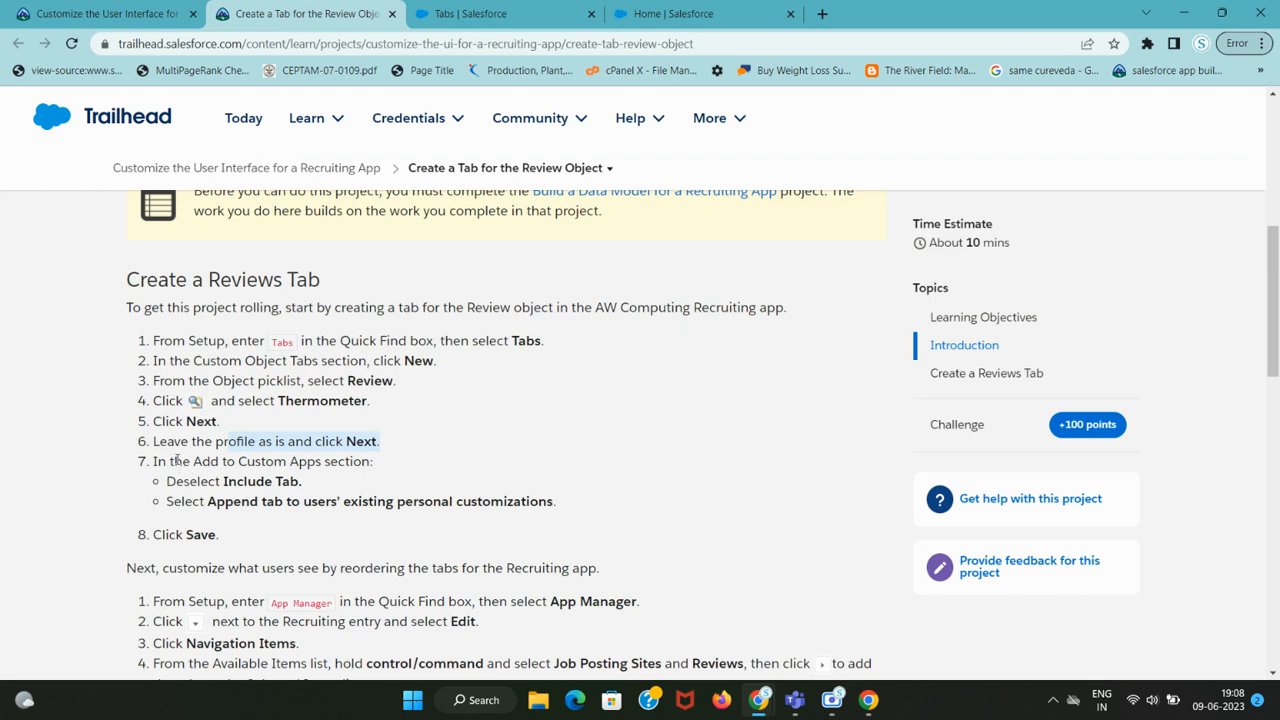
pyautogui.moveTo(177, 459); pyautogui.dragTo(398, 497)
pyautogui.hotkey('ctrl', 'Tab')
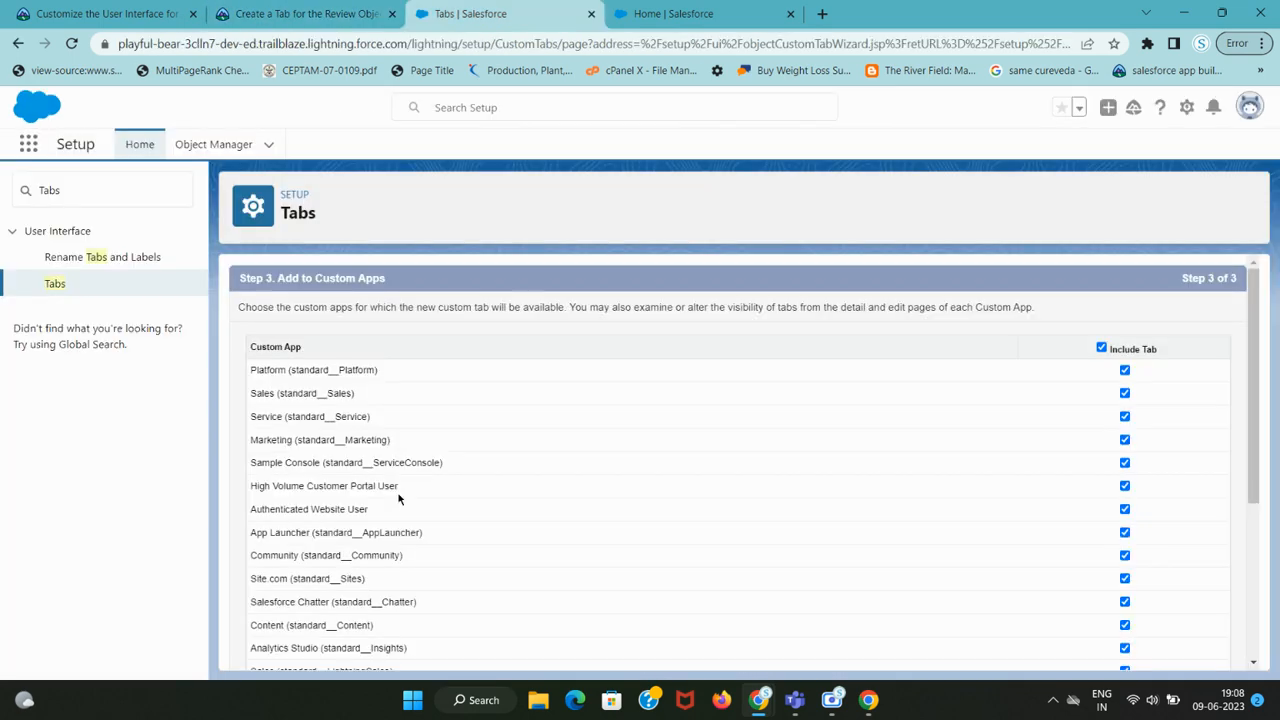
pyautogui.click(1102, 352)
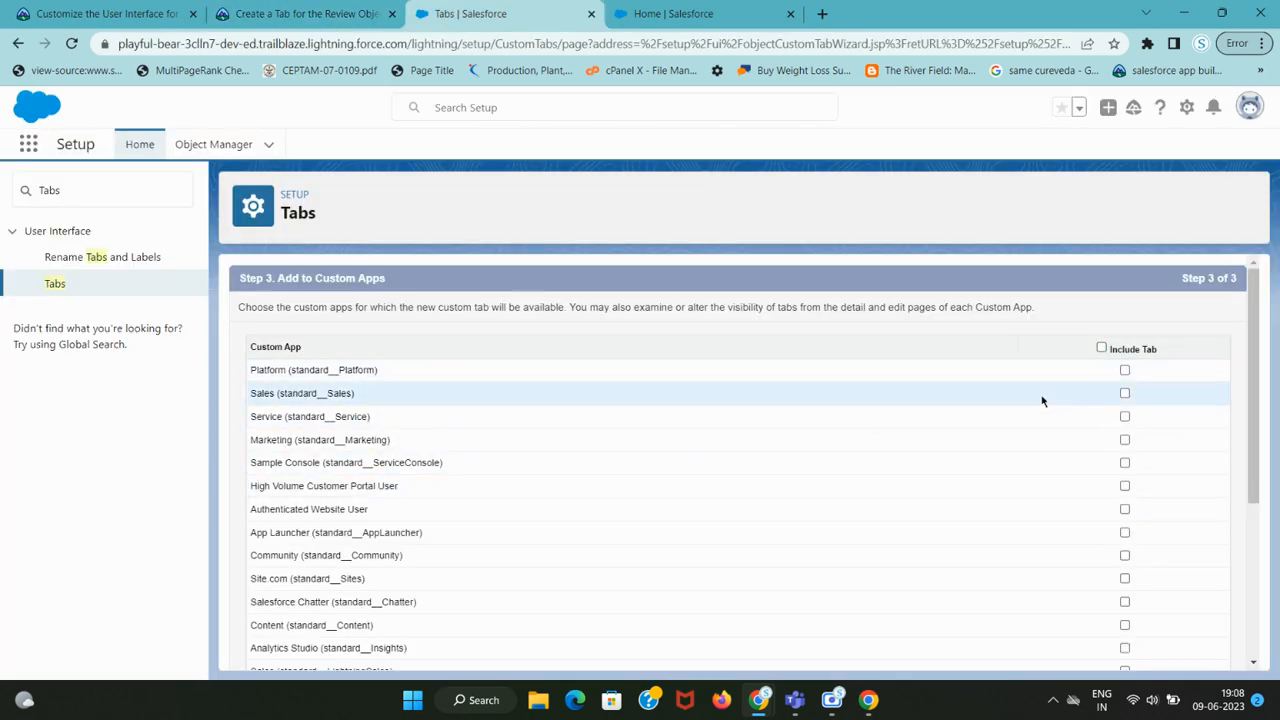
# Check against the instructions that Append tab to users' existing personal customizations is selected, and save the Reviews tab
pyautogui.hotkey('ctrl', 'shift', 'Tab')
pyautogui.hotkey('ctrl', 'Tab')
pyautogui.scroll(-5, 349, 503)
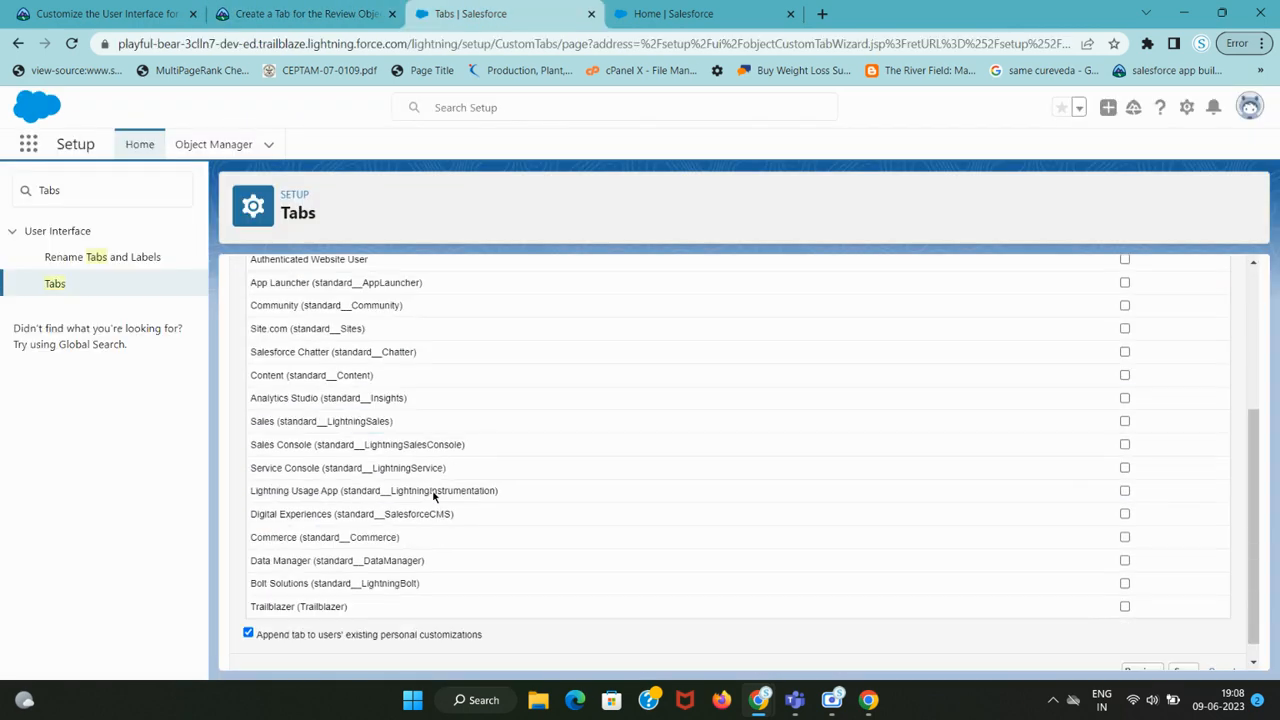
pyautogui.hotkey('ctrl', 'shift', 'Tab')
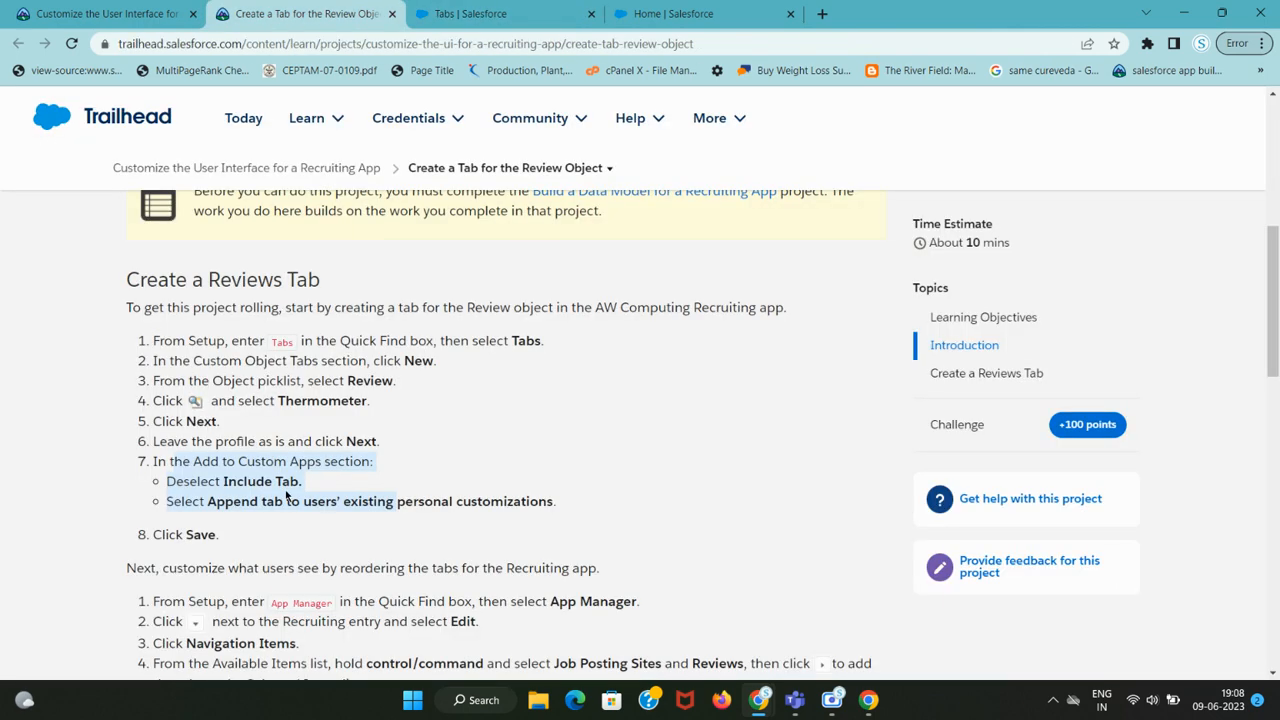
pyautogui.moveTo(207, 503); pyautogui.dragTo(444, 503)
pyautogui.hotkey('ctrl', 'Tab')
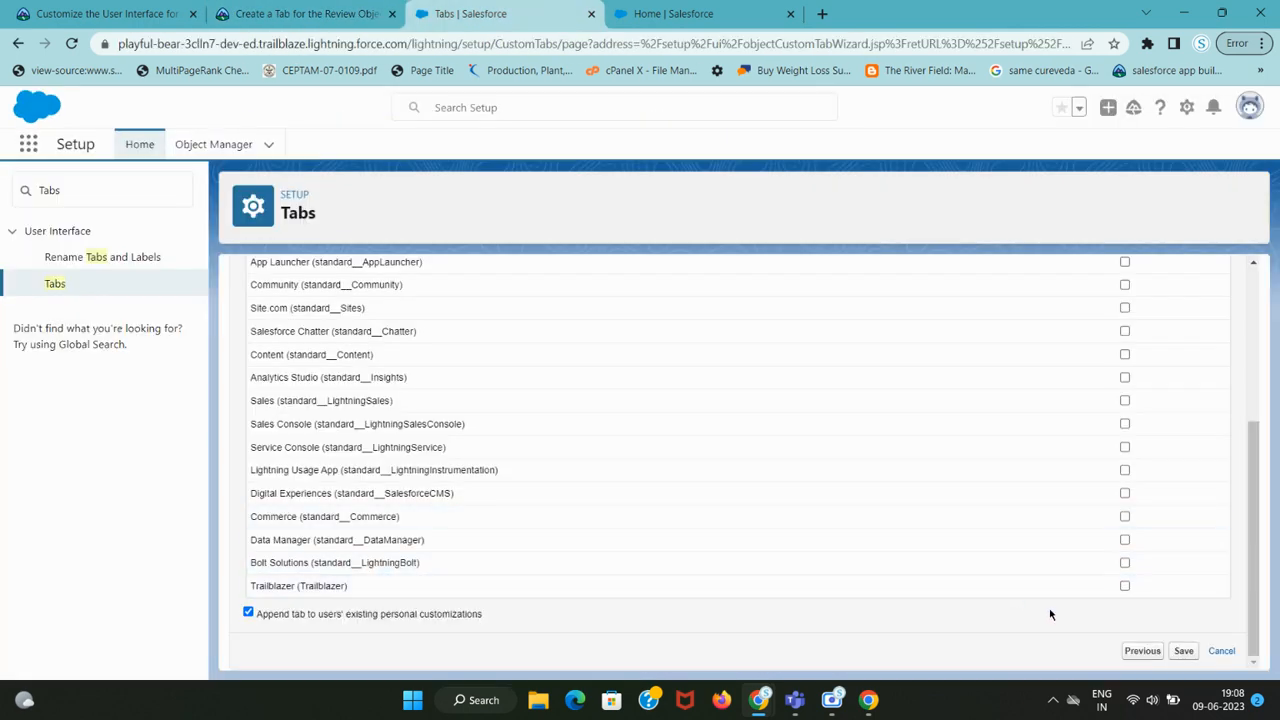
pyautogui.hotkey('ctrl', 'shift', 'Tab')
pyautogui.hotkey('ctrl', 'Tab')
pyautogui.click(1183, 651)
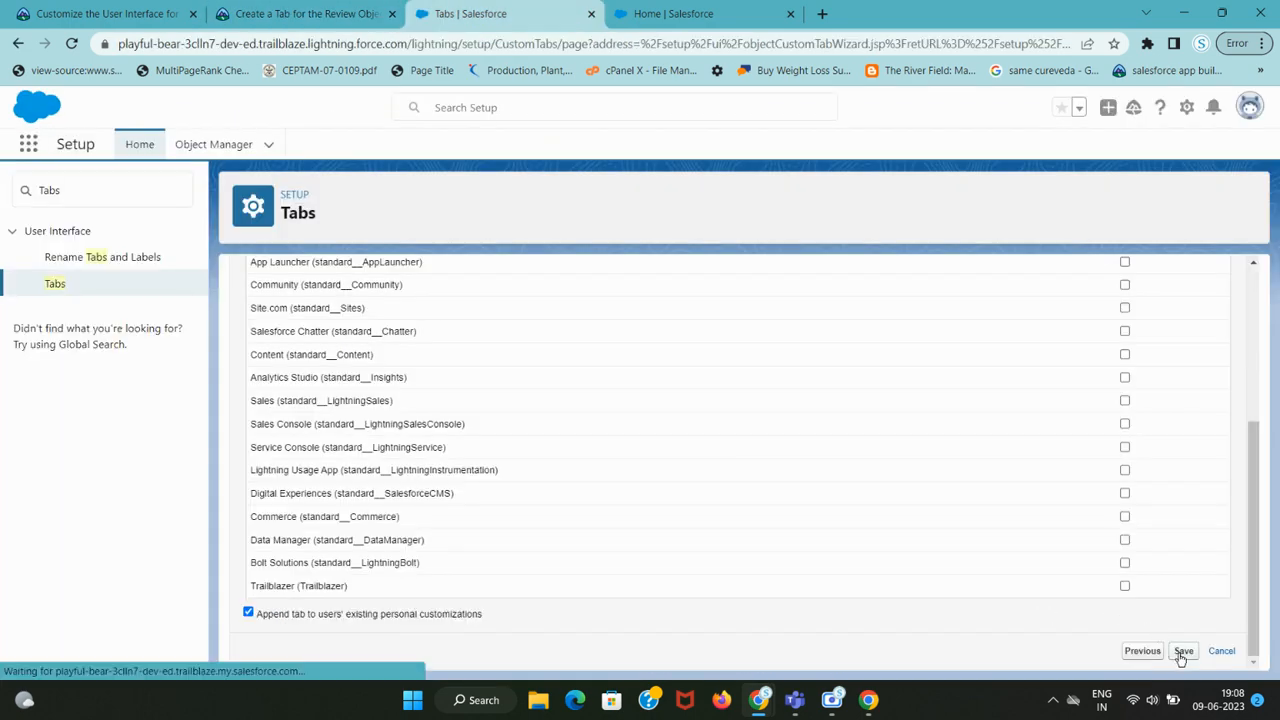
# Copy App Manager from the project instructions, search Setup for it, and open the App Manager page
pyautogui.hotkey('ctrl', 'shift', 'Tab')
pyautogui.scroll(-3, 211, 506)
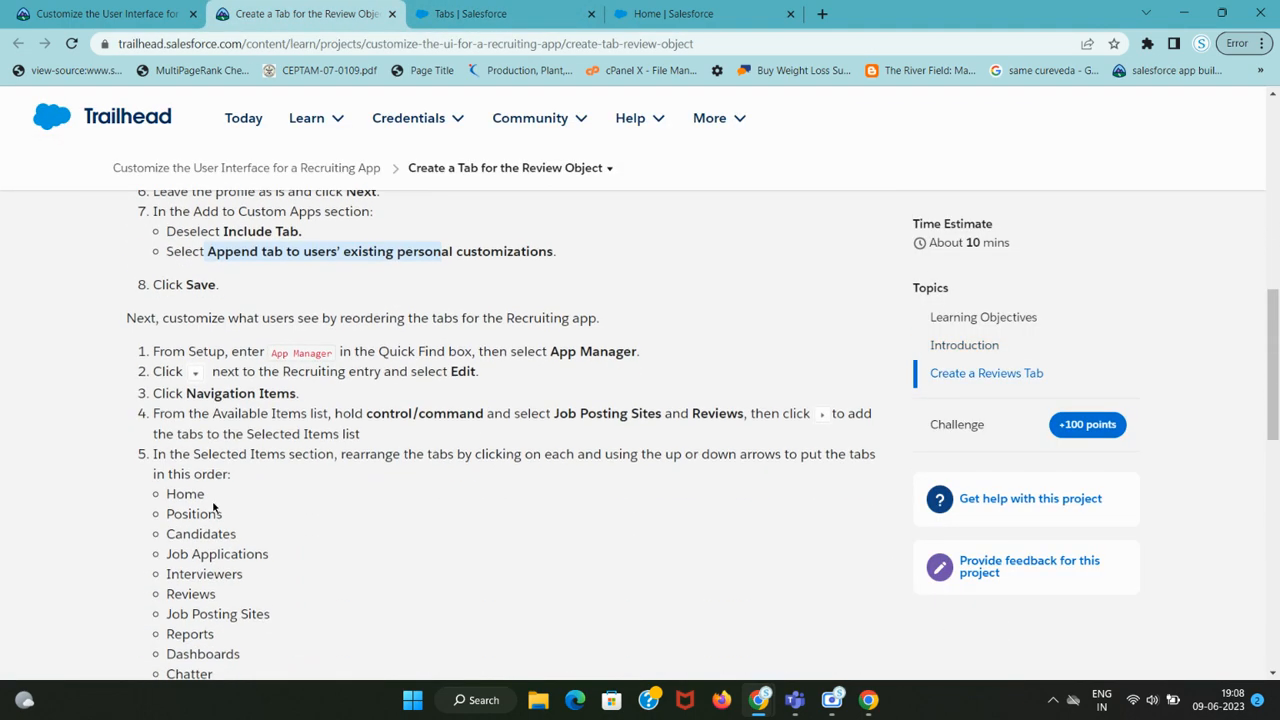
pyautogui.moveTo(270, 354); pyautogui.dragTo(330, 363)
pyautogui.hotkey('ctrl', 'c')
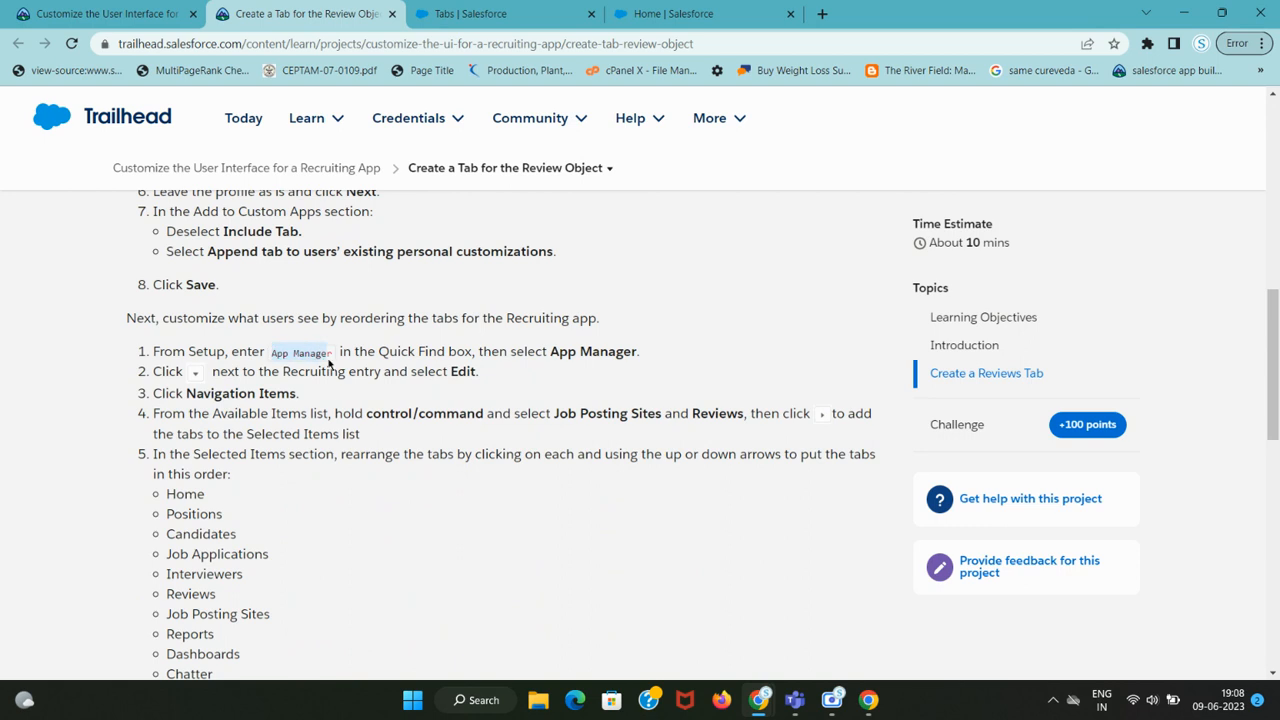
pyautogui.hotkey('ctrl', 'Tab')
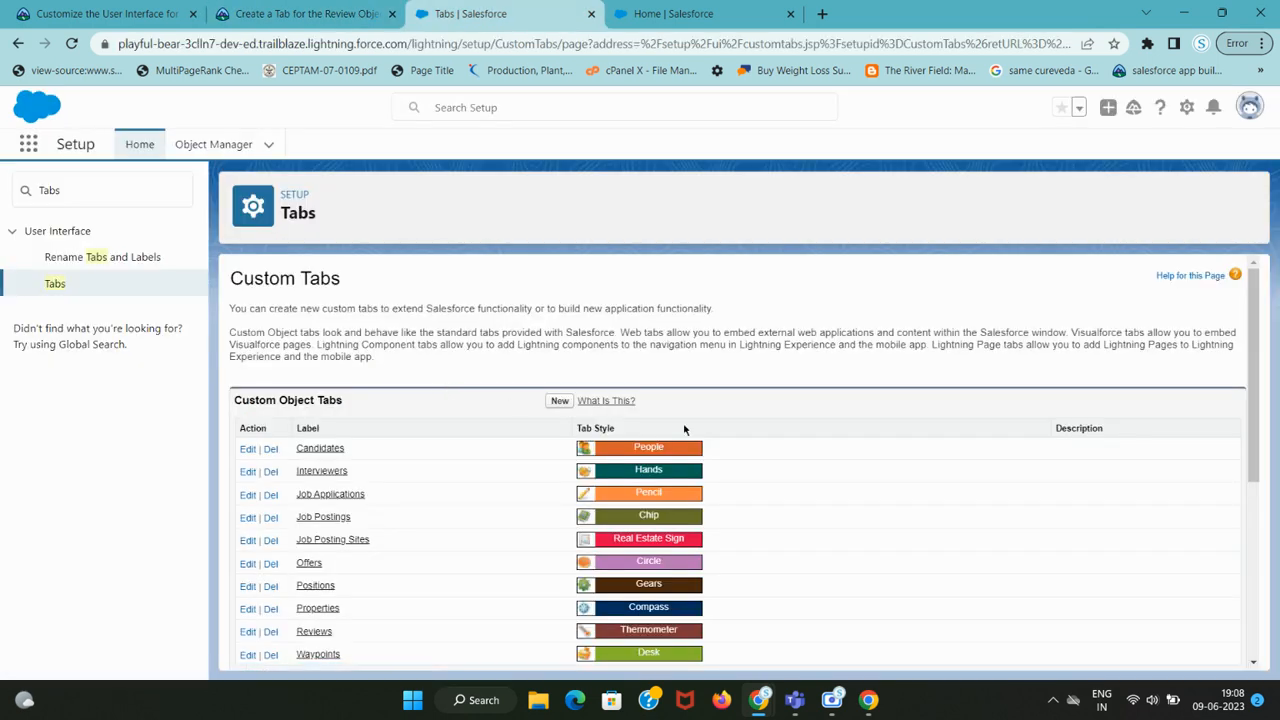
pyautogui.click(145, 199)
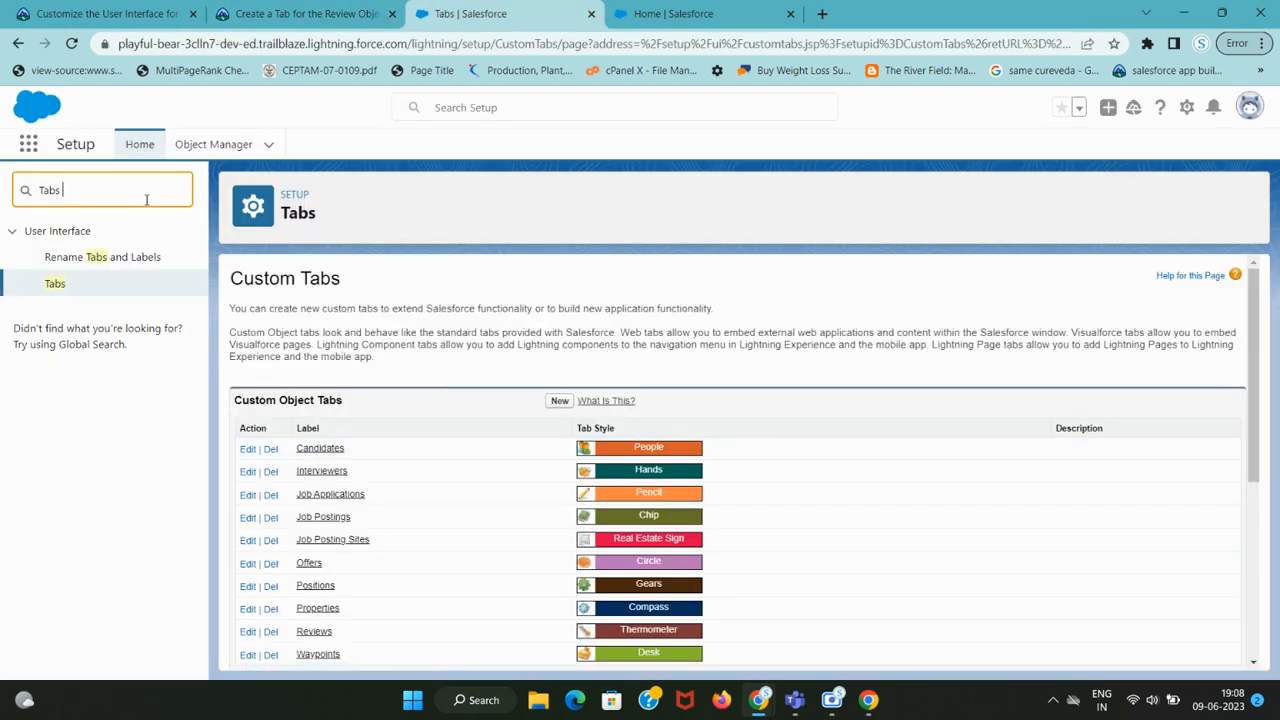
pyautogui.hotkey('ctrl', 'v')
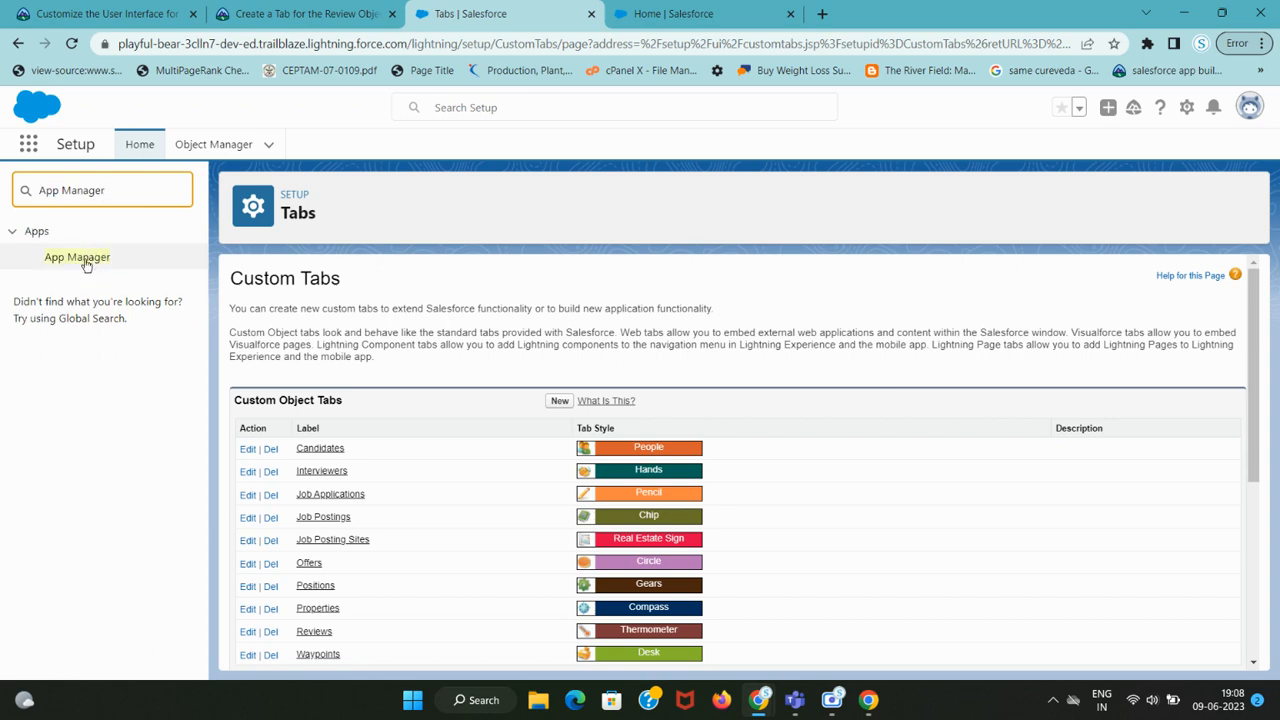
pyautogui.click(85, 262)
# Read the project instructions on selecting App Manager and editing the Recruiting entry
pyautogui.hotkey('ctrl', 'shift', 'Tab')
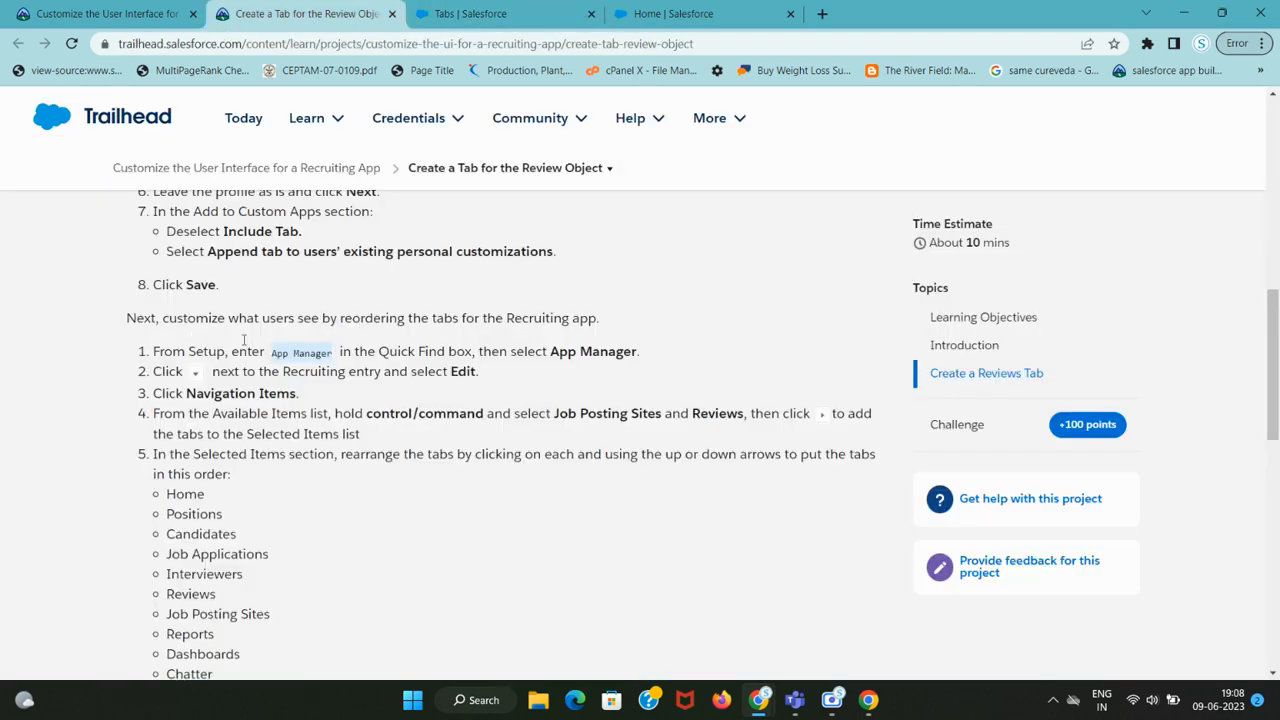
pyautogui.moveTo(427, 352); pyautogui.dragTo(672, 362)
pyautogui.hotkey('ctrl', 'Tab')
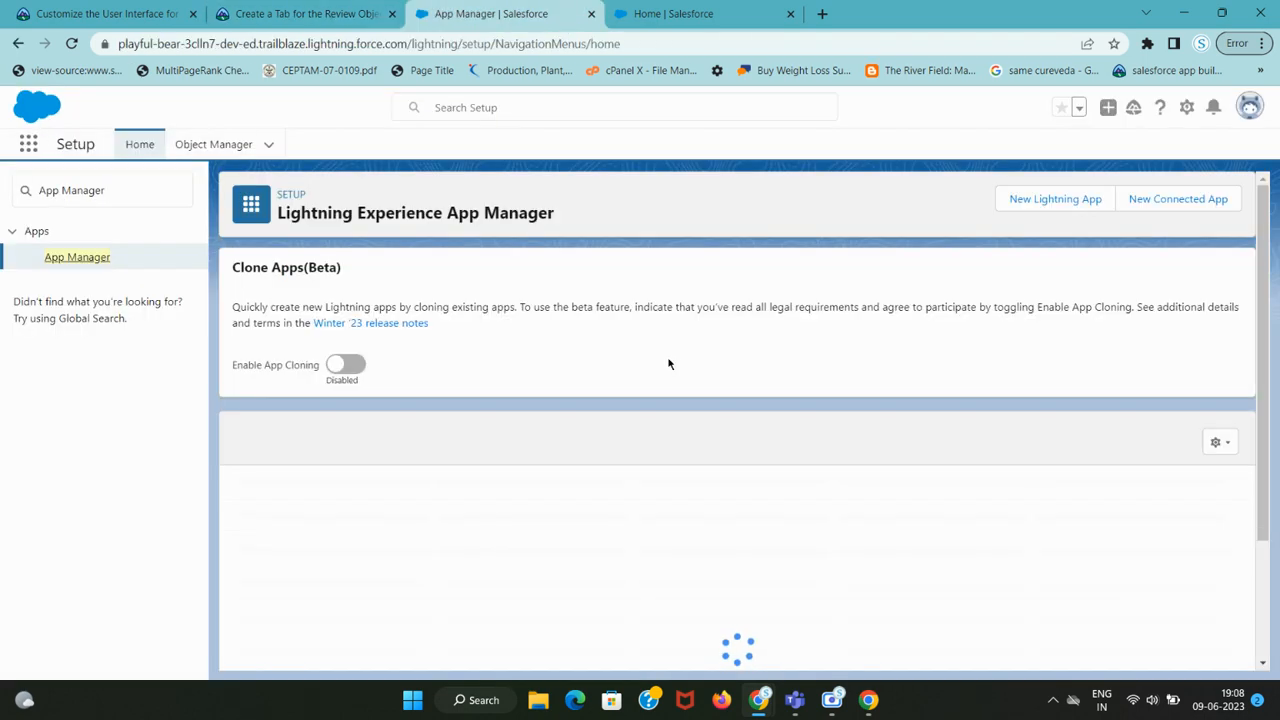
pyautogui.hotkey('ctrl', 'shift', 'Tab')
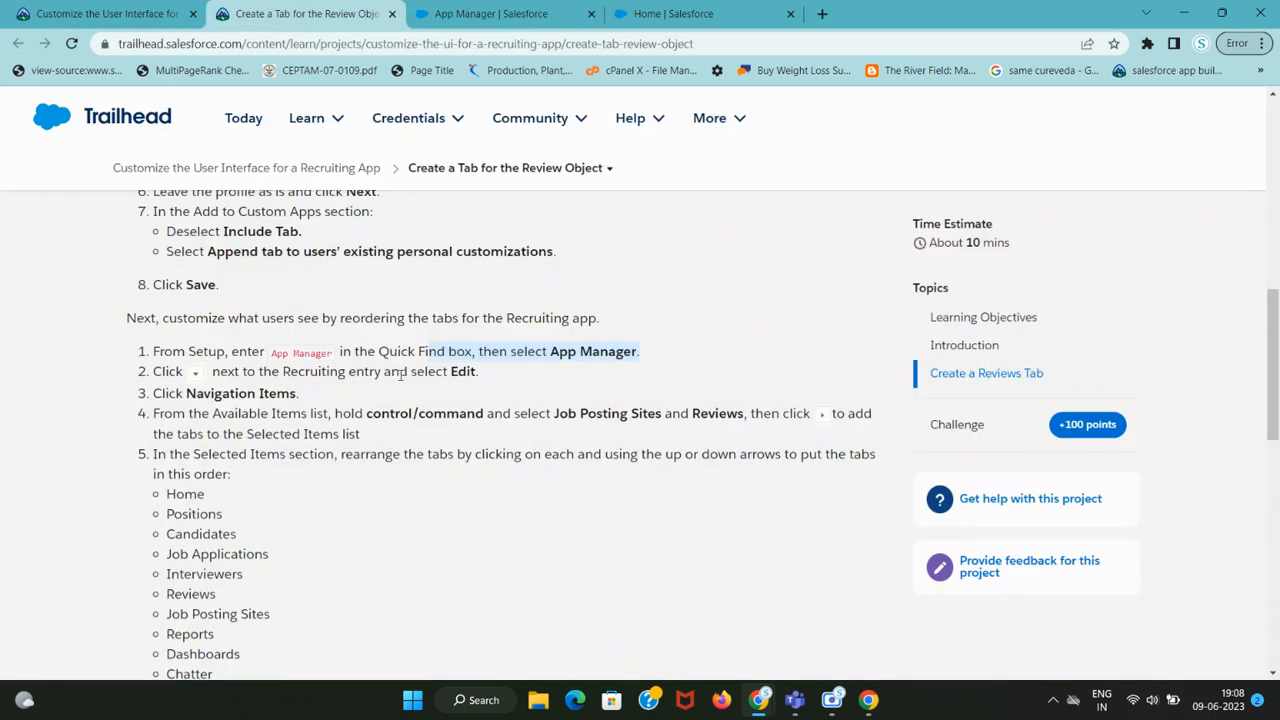
pyautogui.moveTo(236, 375); pyautogui.dragTo(478, 372)
pyautogui.hotkey('ctrl', 'Tab')
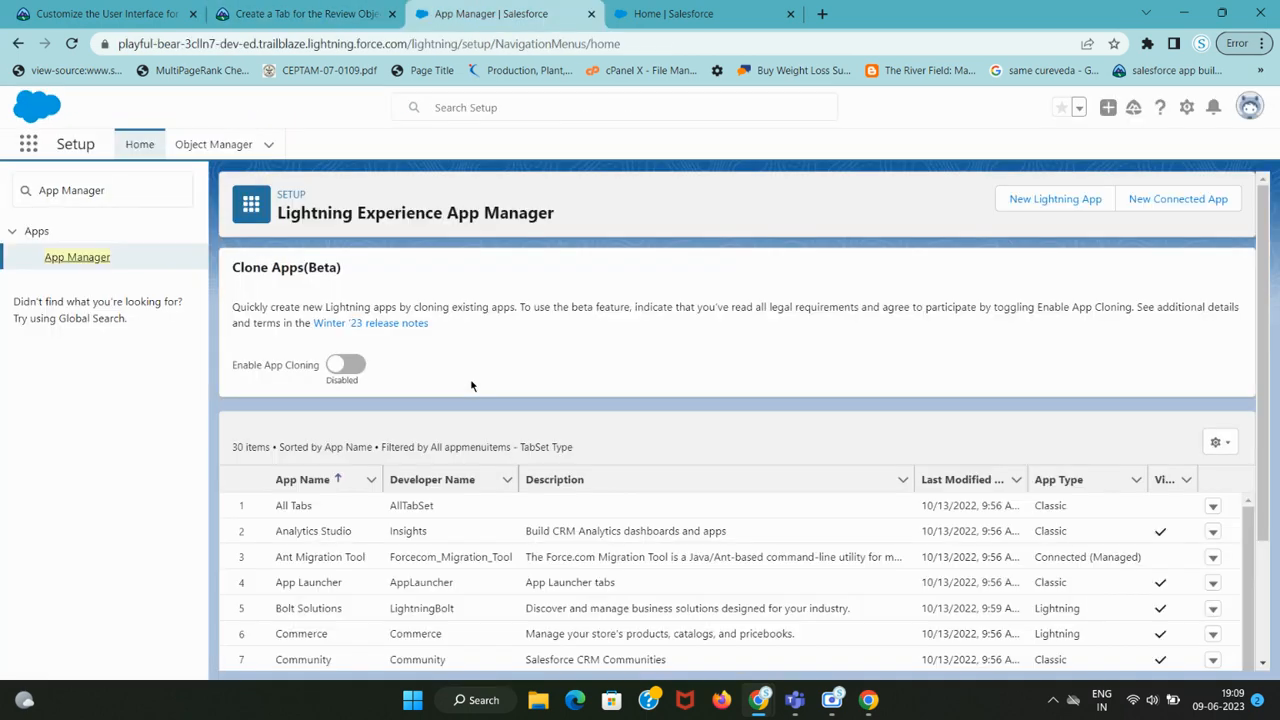
# Pick out the app name Recruiting in the instructions and locate that app in the App Manager list with a page search
pyautogui.hotkey('ctrl', 'shift', 'Tab')
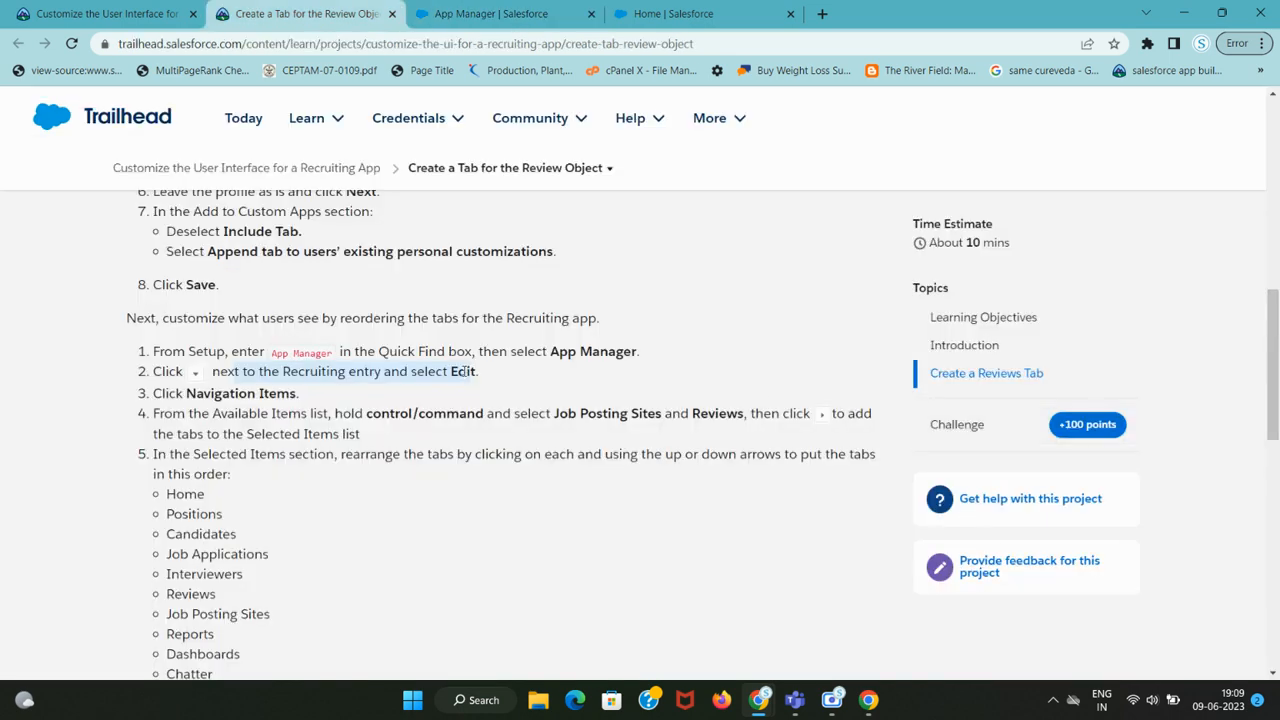
pyautogui.click(340, 374)
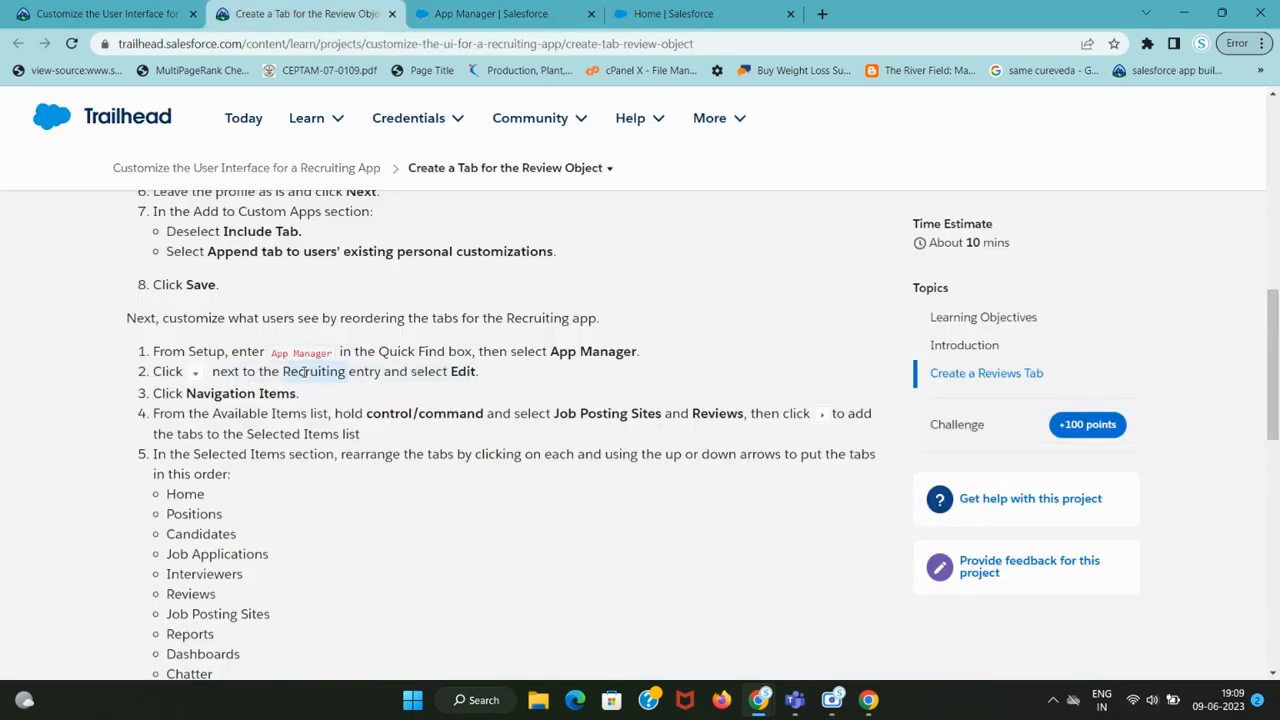
pyautogui.click(426, 10)
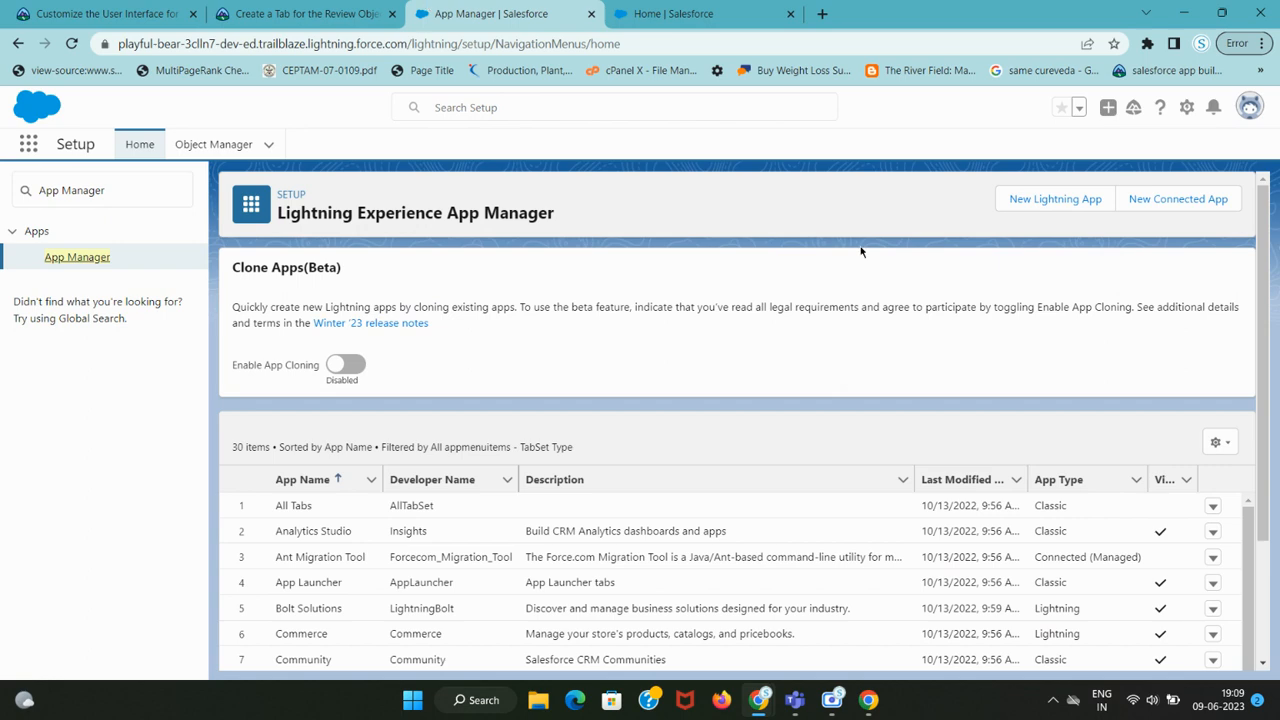
pyautogui.hotkey('ctrl', 'f')
pyautogui.write('Recruiting')
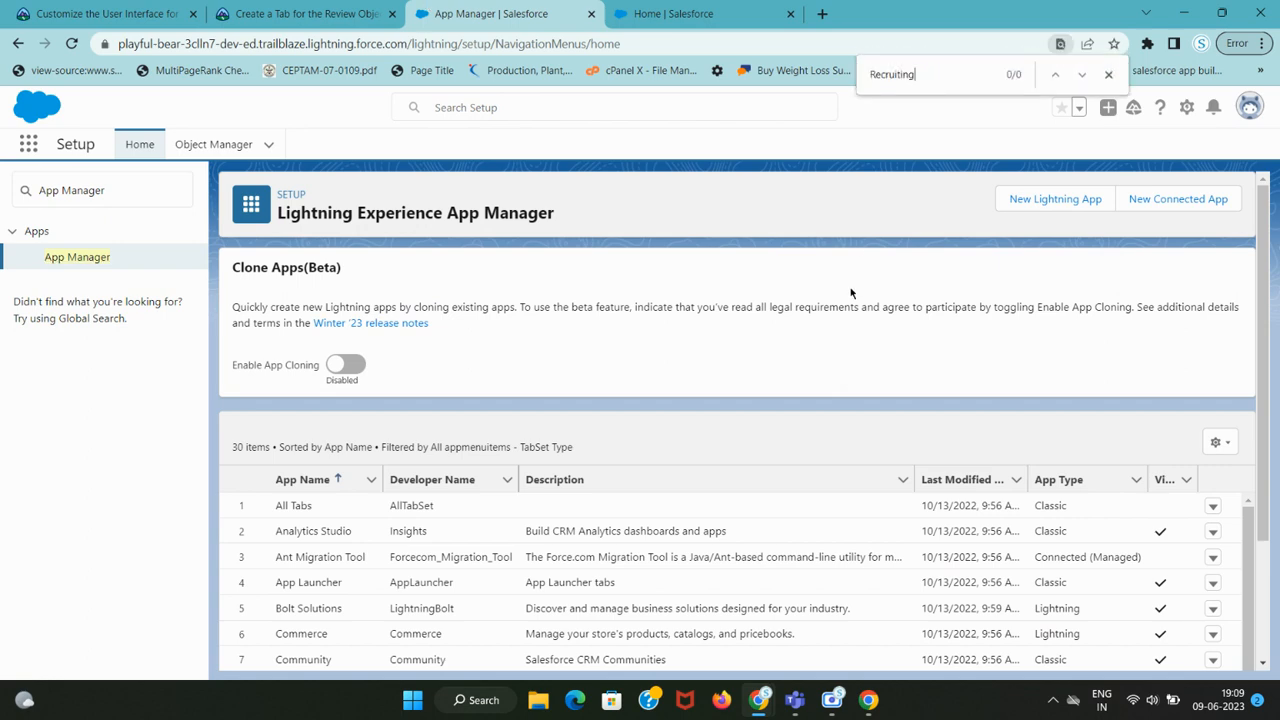
pyautogui.scroll(-3, 786, 357)
pyautogui.scroll(3, 786, 357)
pyautogui.scroll(-2, 786, 357)
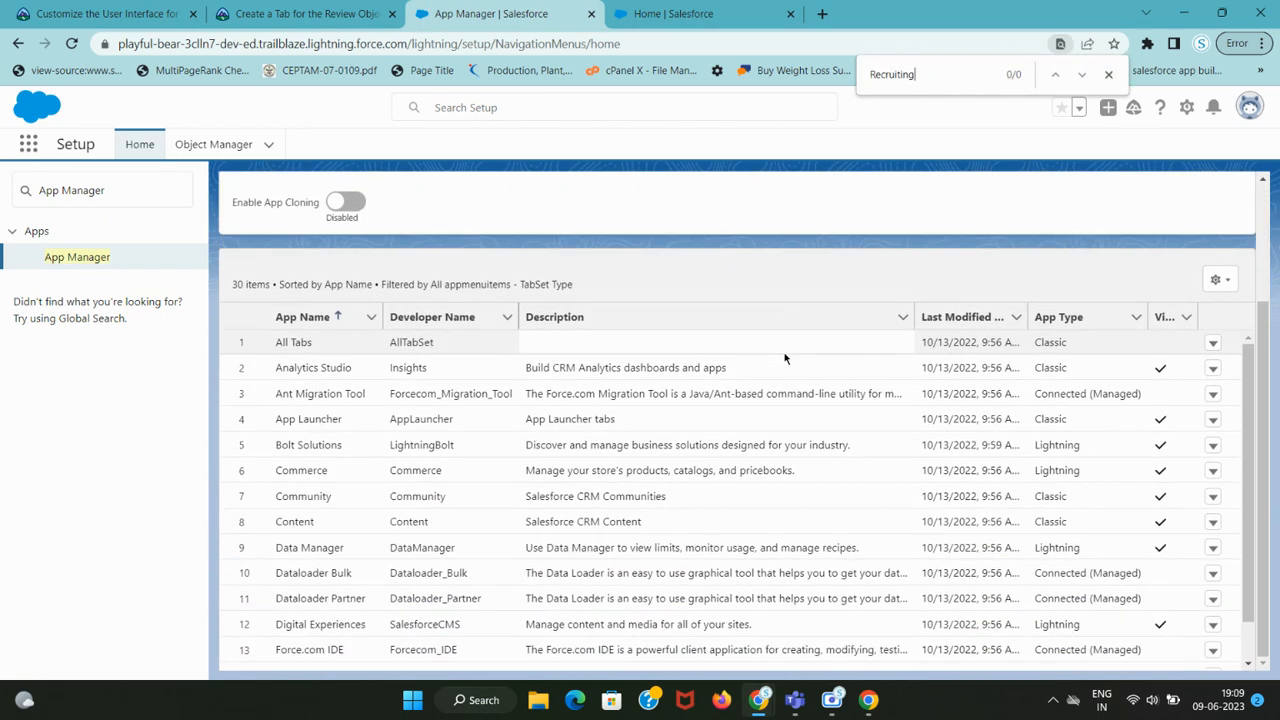
pyautogui.scroll(-5, 657, 505)
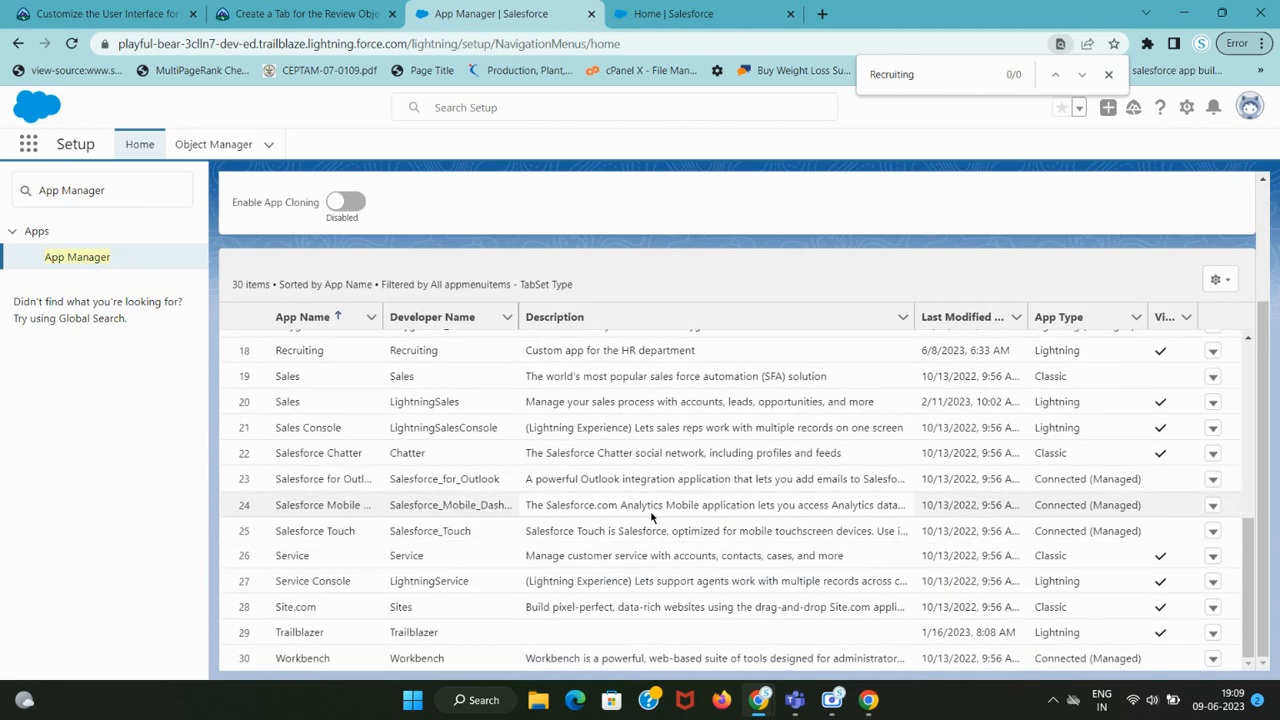
pyautogui.press('Return')
pyautogui.press('Return')
pyautogui.scroll(1, 617, 380)
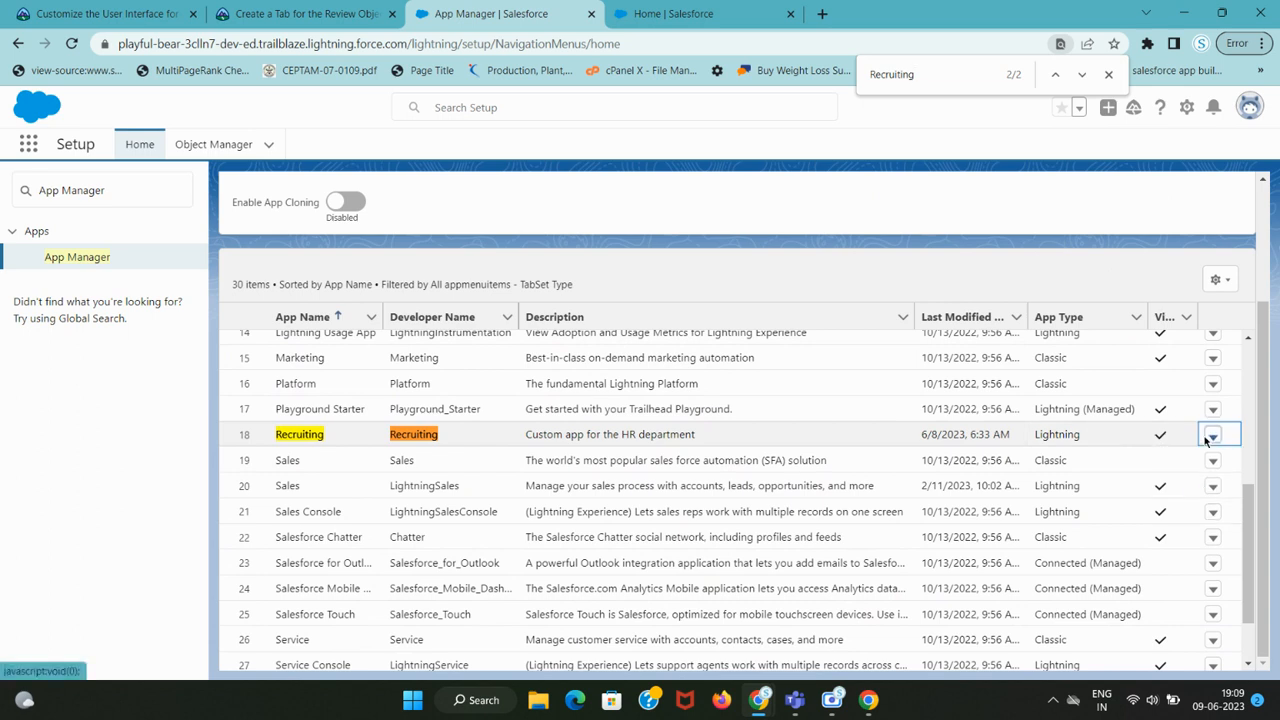
# Open the Recruiting app for editing and close the page search
pyautogui.click(1210, 437)
pyautogui.click(1180, 467)
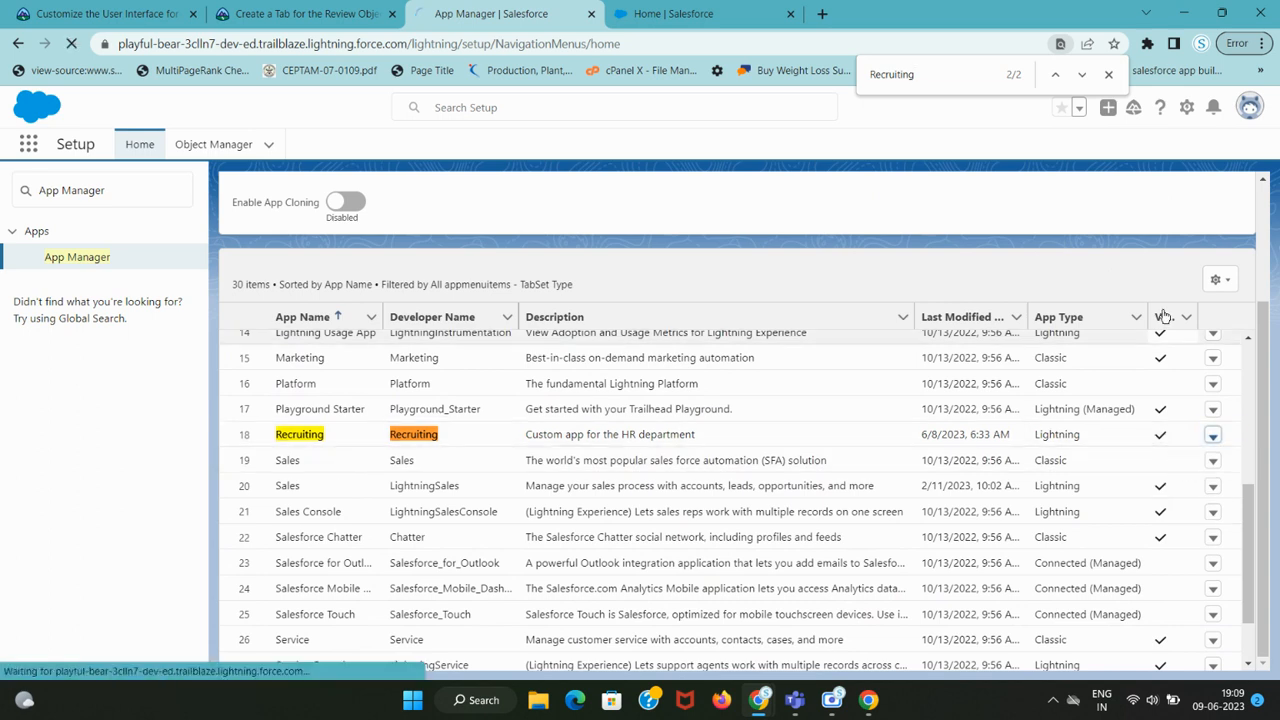
pyautogui.click(1110, 73)
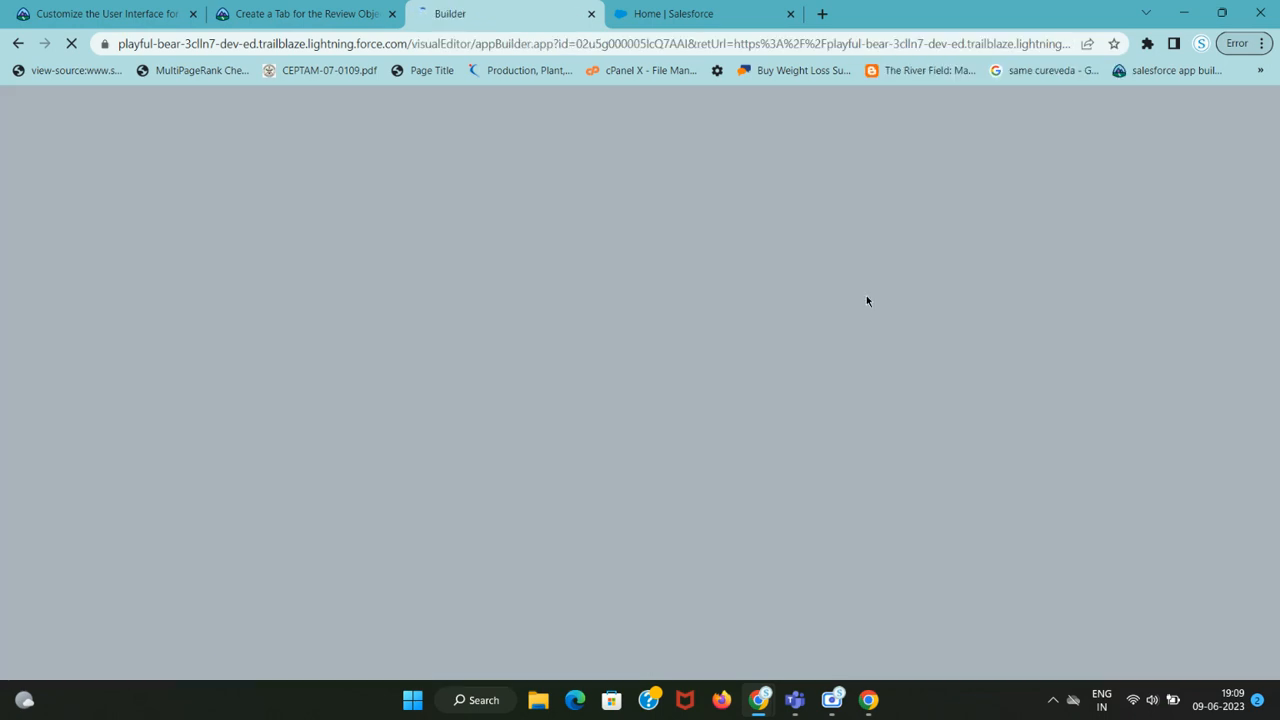
# Check the next project instruction and open the Navigation Items settings of the Recruiting app
pyautogui.hotkey('ctrl', 'shift', 'Tab')
pyautogui.moveTo(180, 394); pyautogui.dragTo(294, 396)
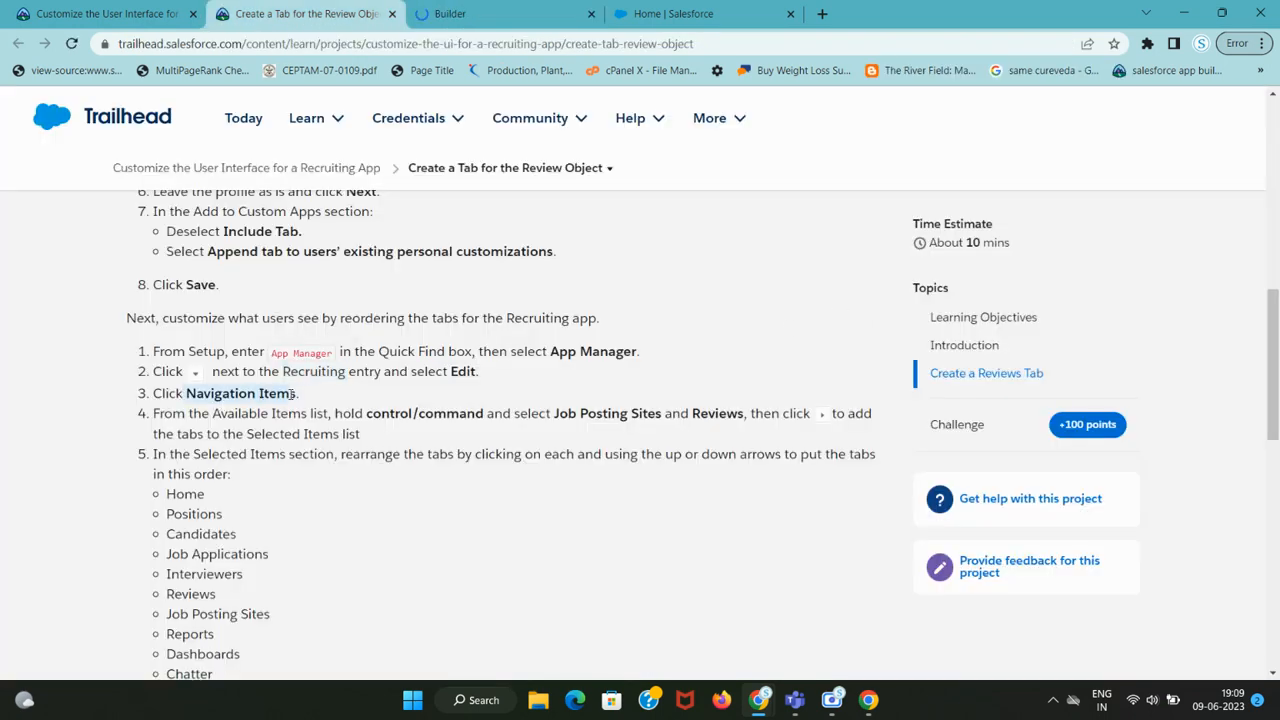
pyautogui.hotkey('ctrl', 'Tab')
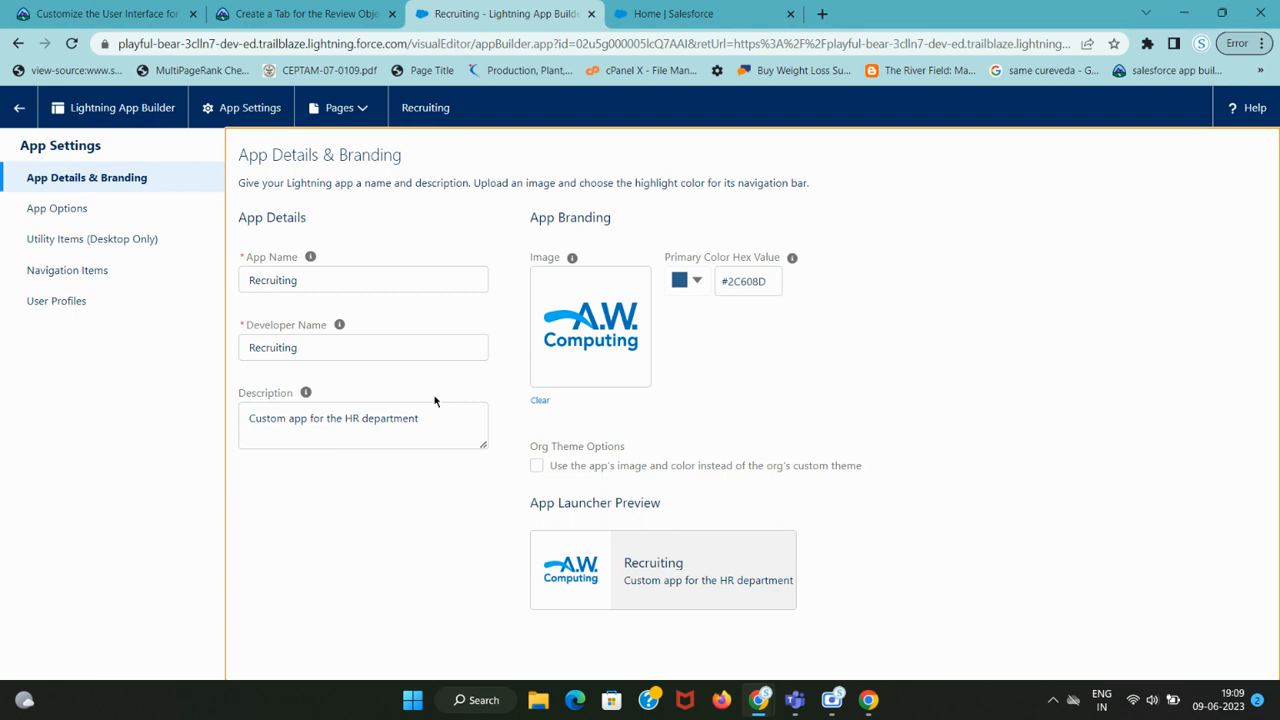
pyautogui.hotkey('ctrl', 'shift', 'Tab')
pyautogui.hotkey('ctrl', 'Tab')
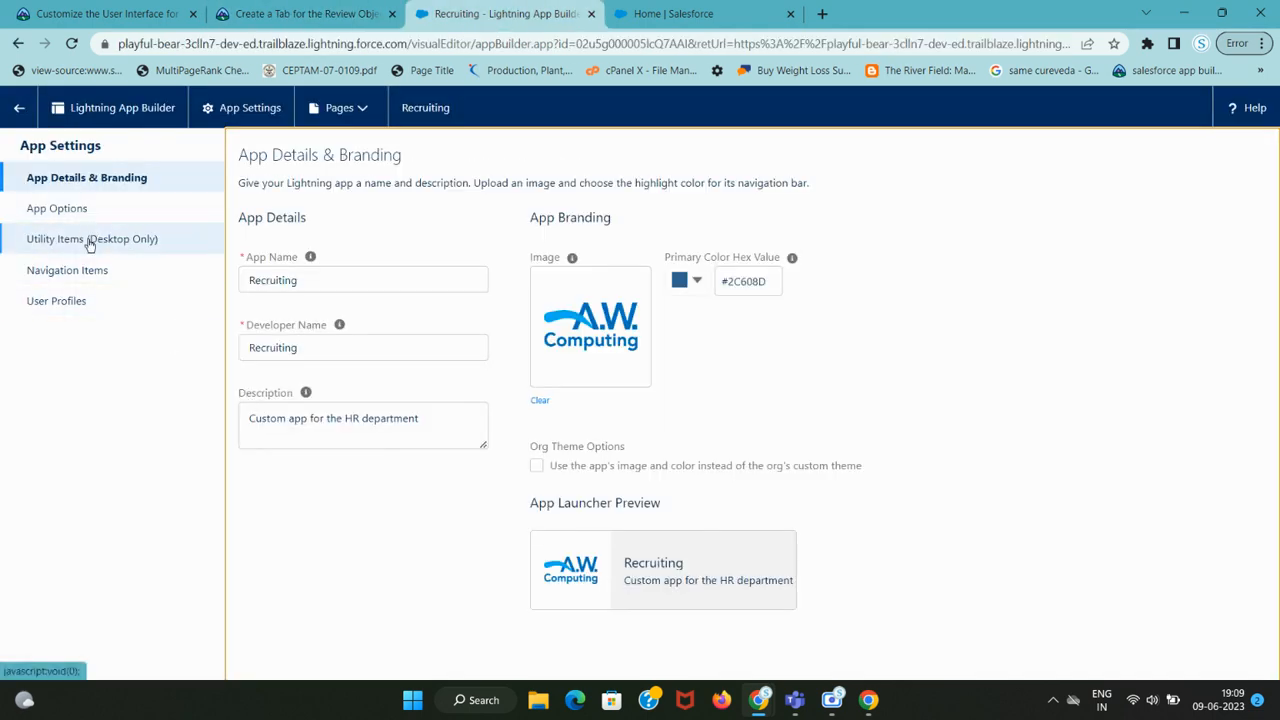
pyautogui.click(96, 280)
# Read the instruction on adding Job Posting Sites and Reviews from the Available Items list
pyautogui.hotkey('ctrl', 'shift', 'Tab')
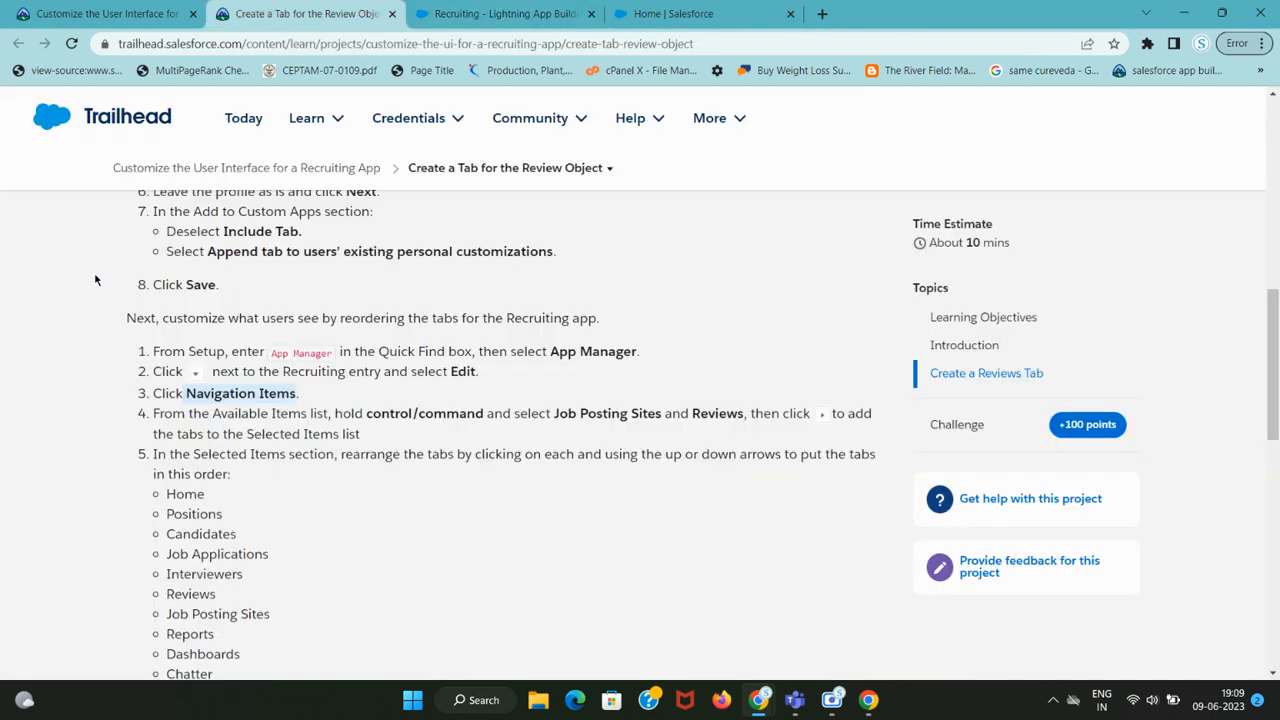
pyautogui.moveTo(239, 414); pyautogui.dragTo(485, 413)
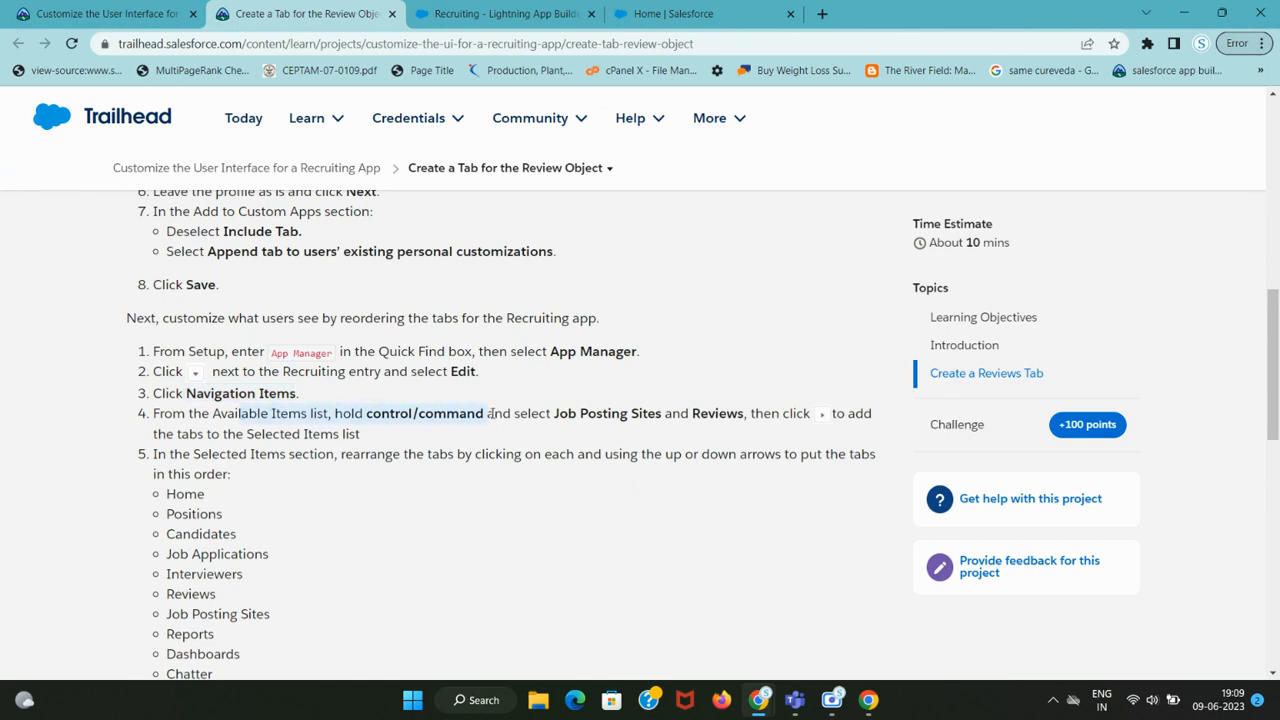
pyautogui.hotkey('ctrl', 'Tab')
pyautogui.hotkey('ctrl', 'shift', 'Tab')
pyautogui.click(351, 428)
pyautogui.moveTo(222, 414); pyautogui.dragTo(349, 414)
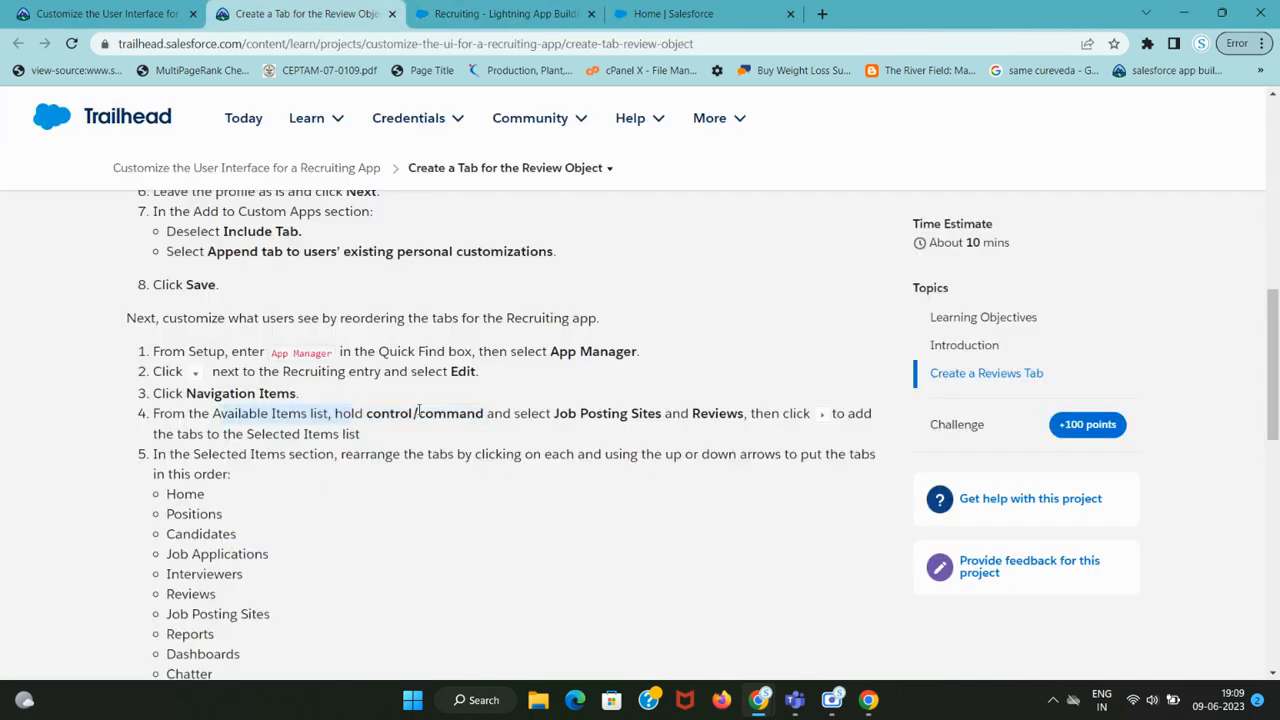
pyautogui.moveTo(551, 413); pyautogui.dragTo(640, 415)
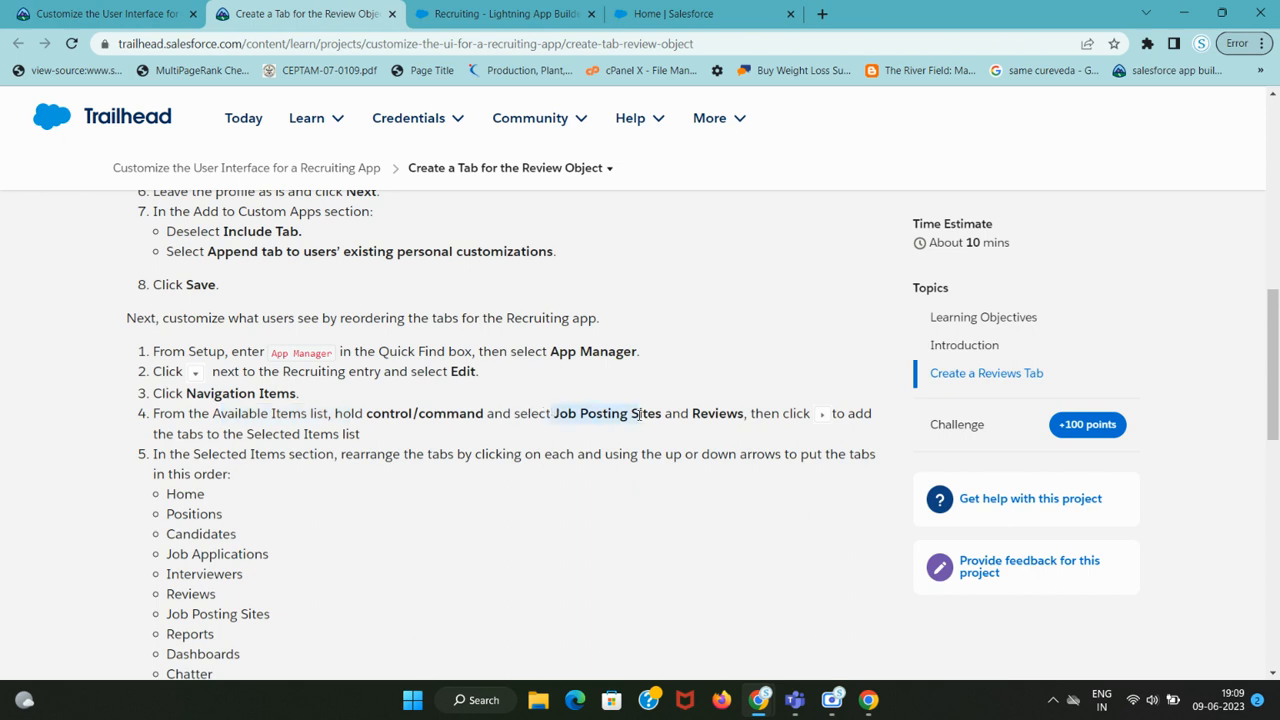
# Find Job Posting Sites in the Available Items list of the Recruiting app and select it
pyautogui.hotkey('ctrl', 'Tab')
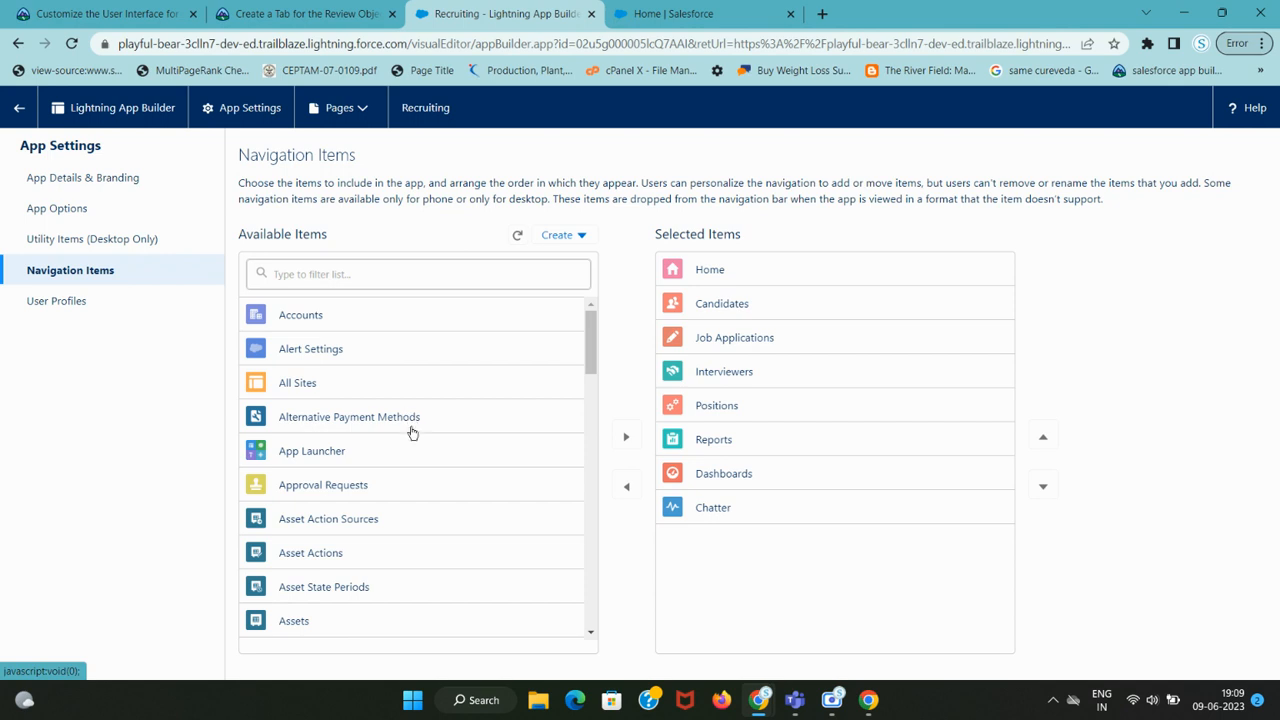
pyautogui.scroll(-6, 491, 497)
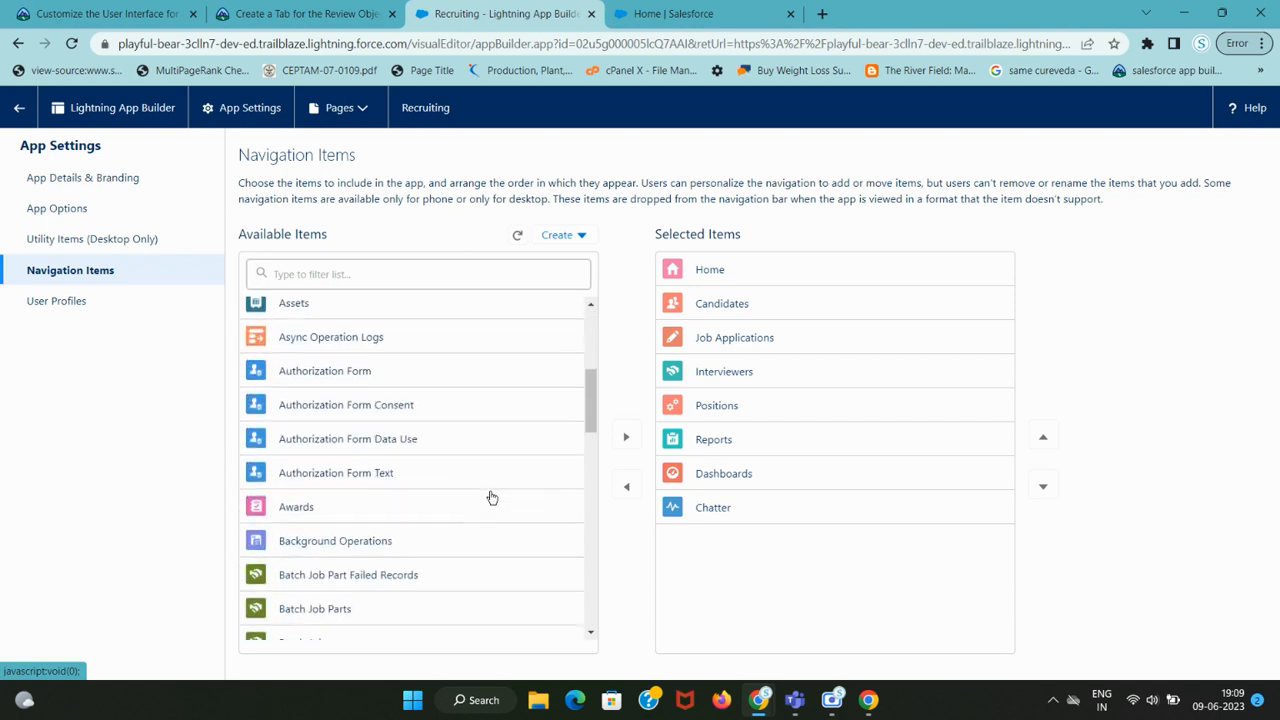
pyautogui.scroll(-6, 489, 497)
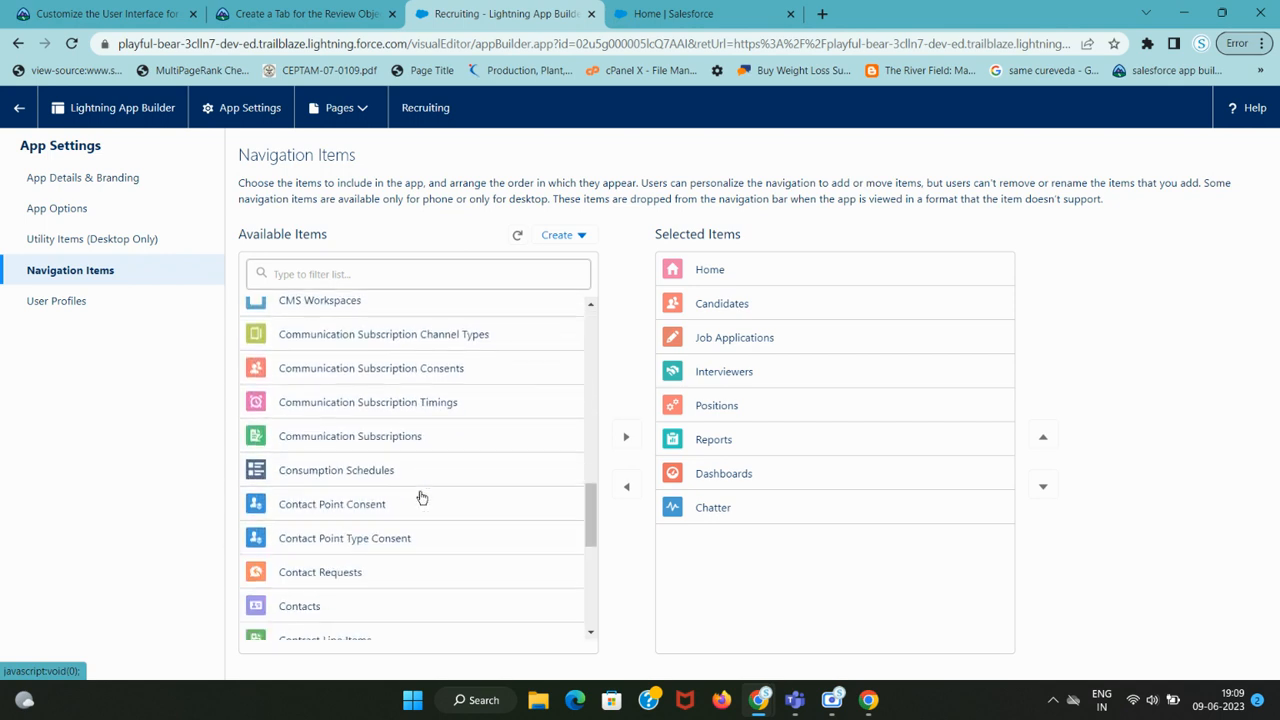
pyautogui.scroll(-4, 421, 498)
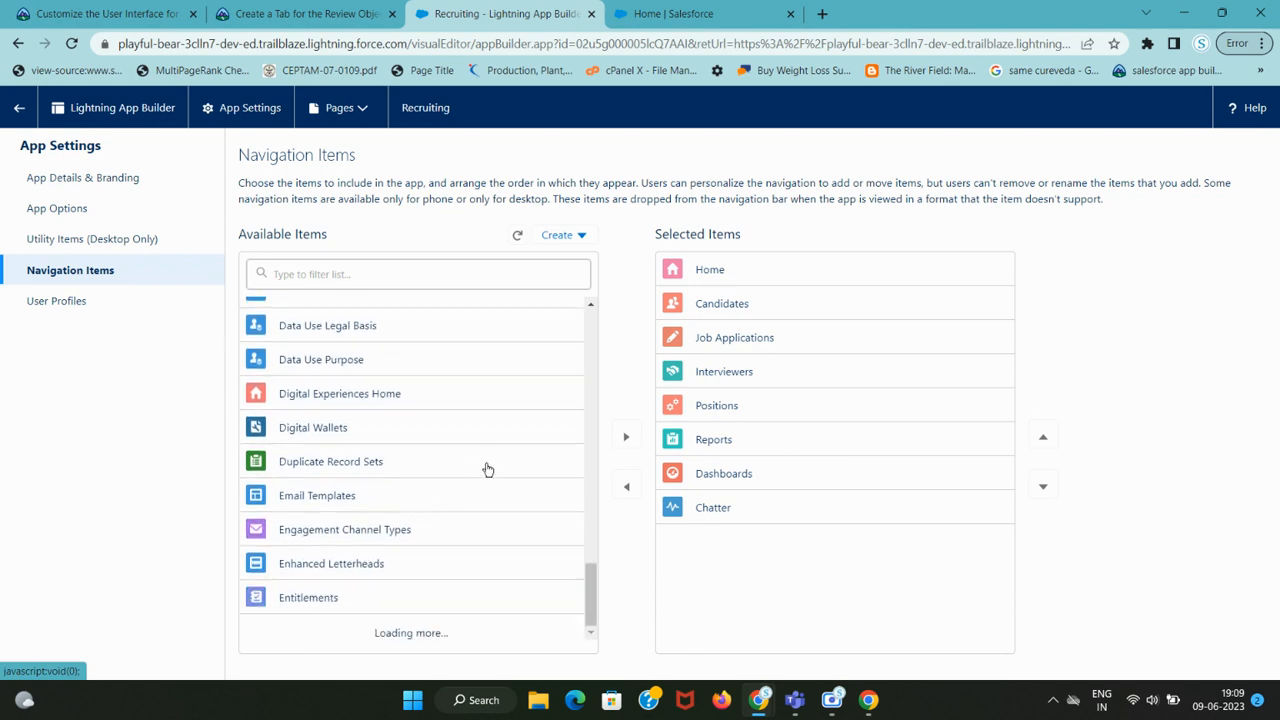
pyautogui.scroll(-4, 460, 562)
pyautogui.scroll(-5, 460, 552)
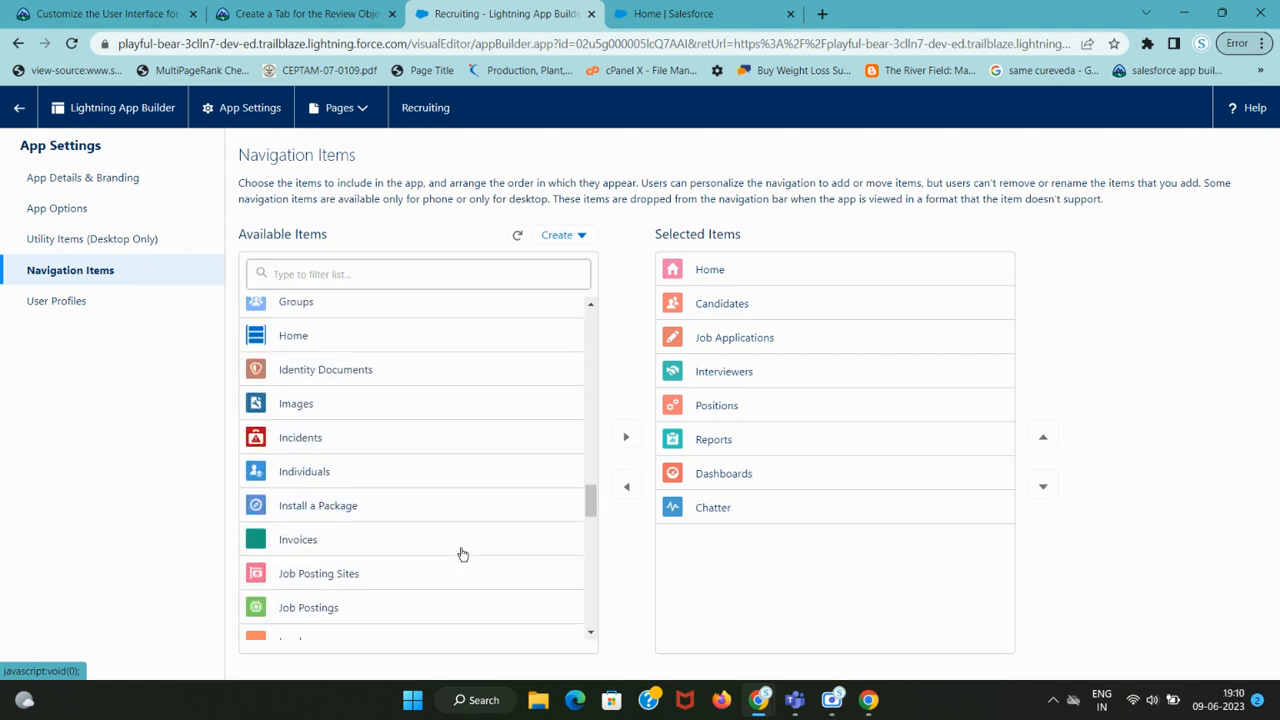
pyautogui.scroll(2, 434, 509)
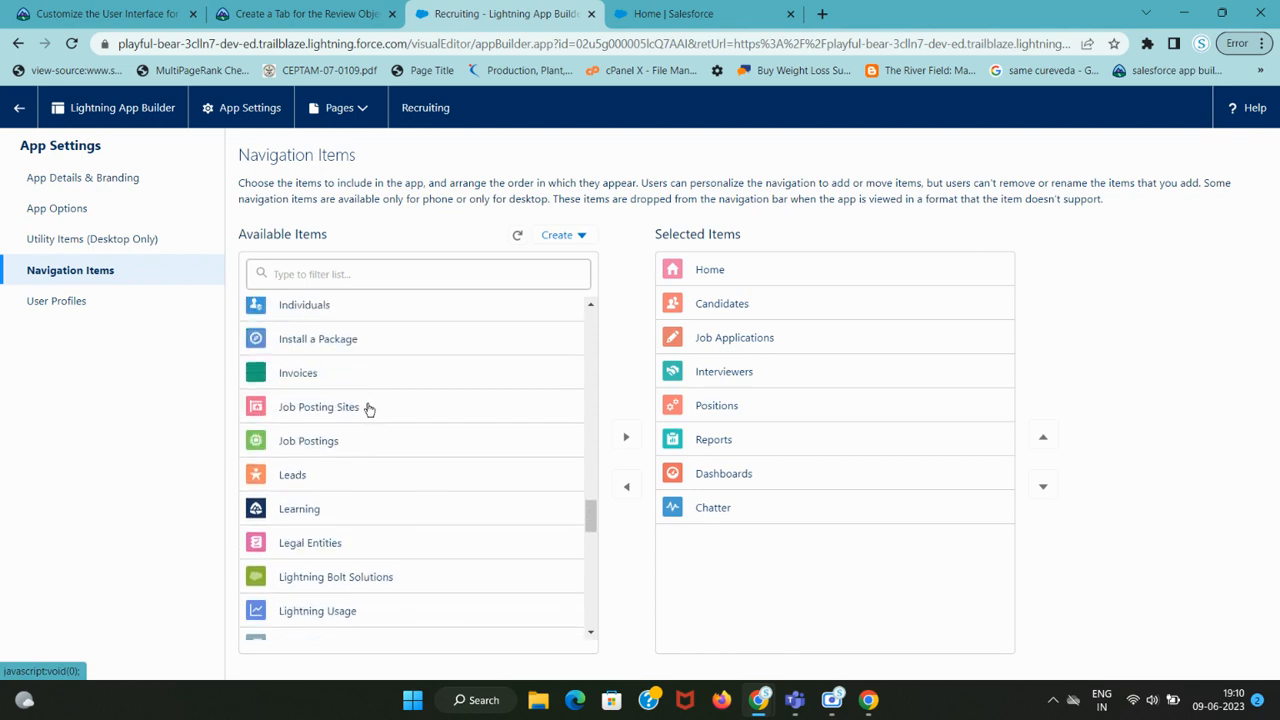
pyautogui.hotkey('ctrl', 'shift', 'Tab')
pyautogui.hotkey('ctrl', 'Tab')
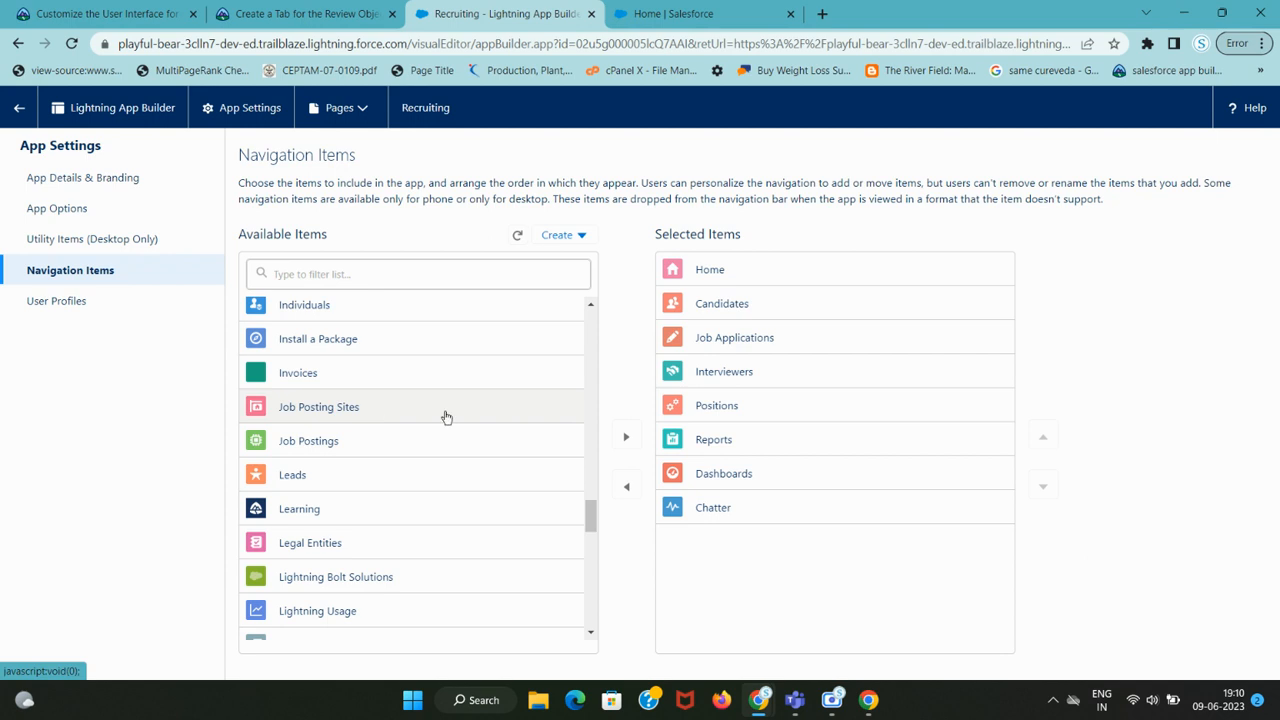
# Add Reviews to the selection in Available Items and move both Job Posting Sites and Reviews to Selected Items
pyautogui.scroll(-6, 503, 542)
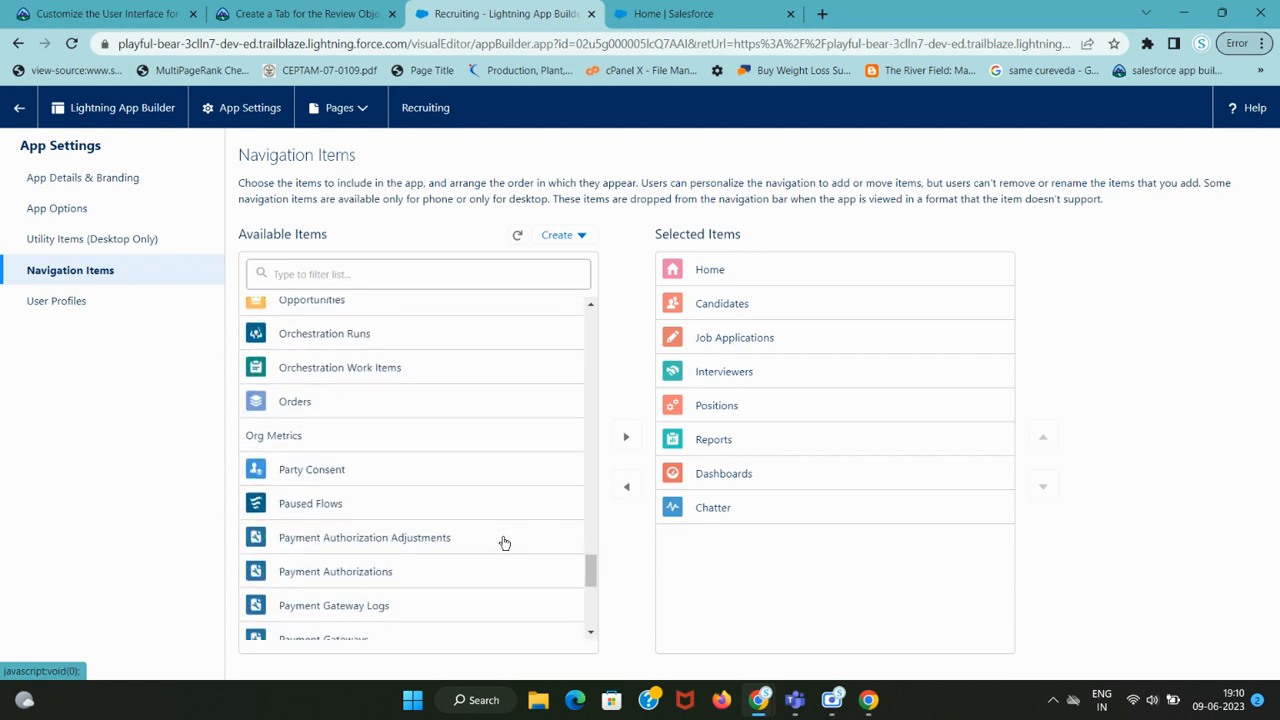
pyautogui.hotkey('ctrl', 'shift', 'Tab')
pyautogui.hotkey('ctrl', 'Tab')
pyautogui.scroll(-5, 503, 540)
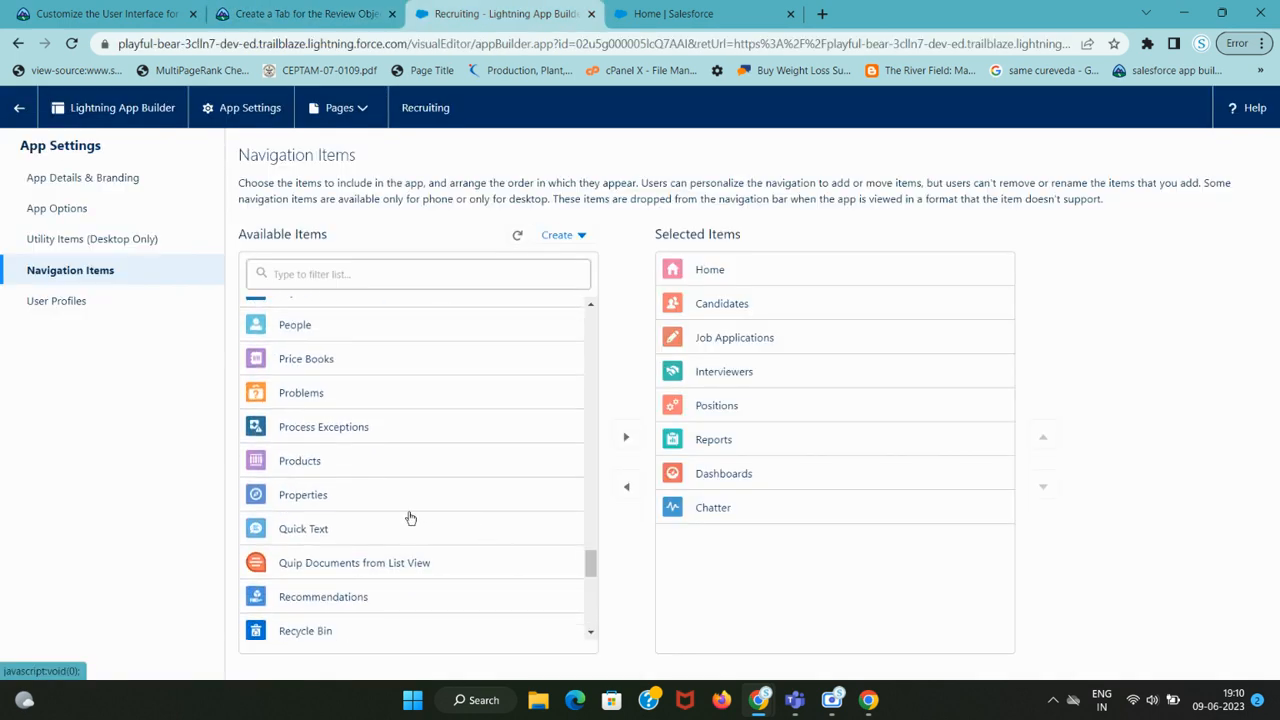
pyautogui.scroll(-3, 349, 530)
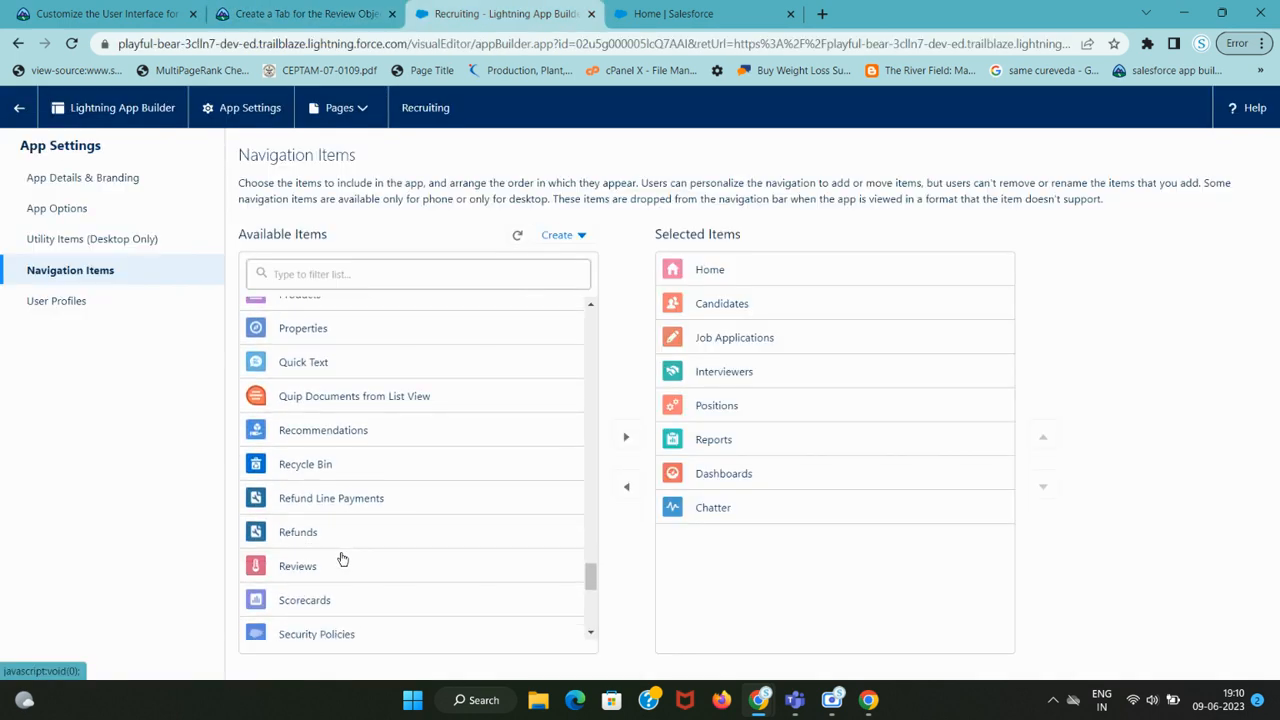
pyautogui.click(360, 570)
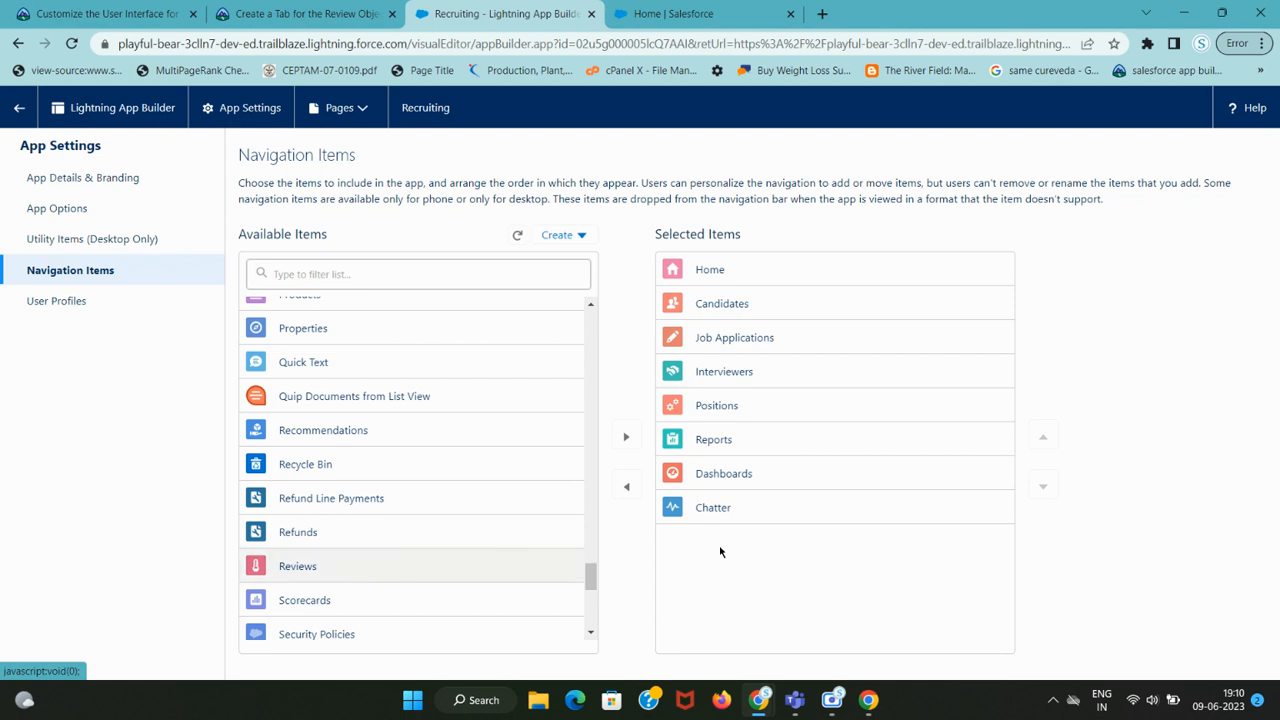
pyautogui.hotkey('ctrl', 'shift', 'Tab')
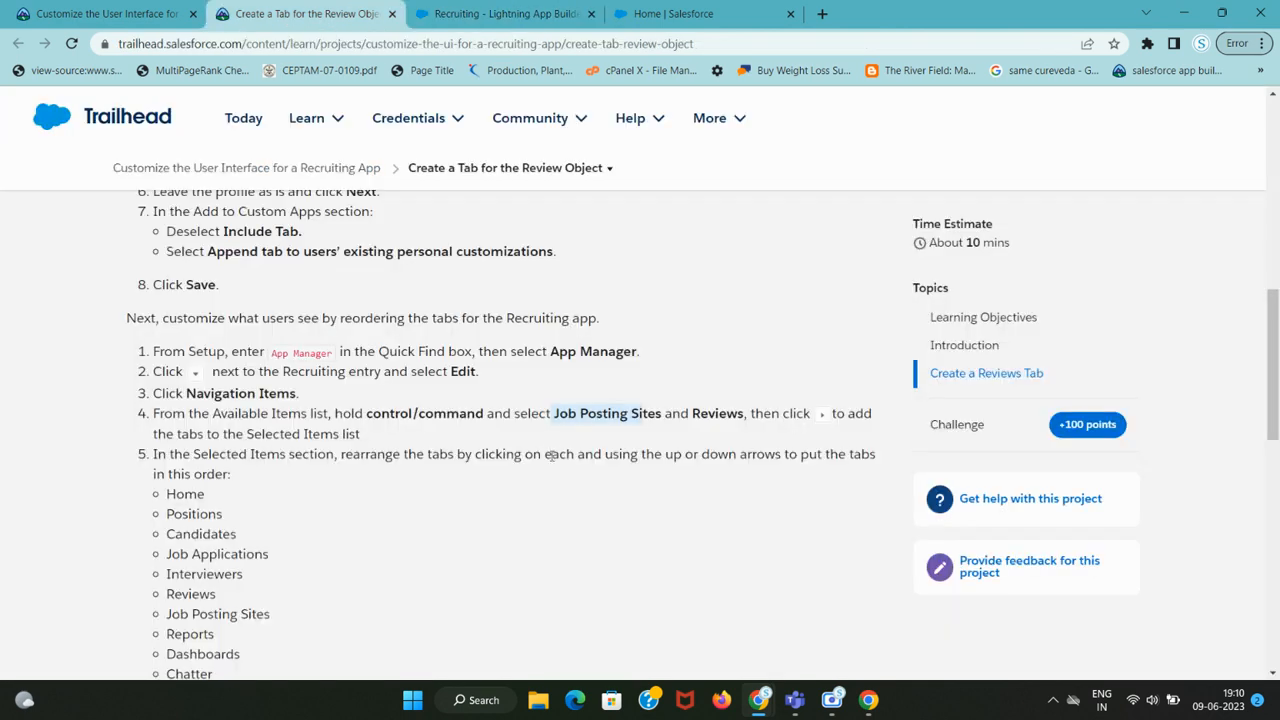
pyautogui.hotkey('ctrl', 'Tab')
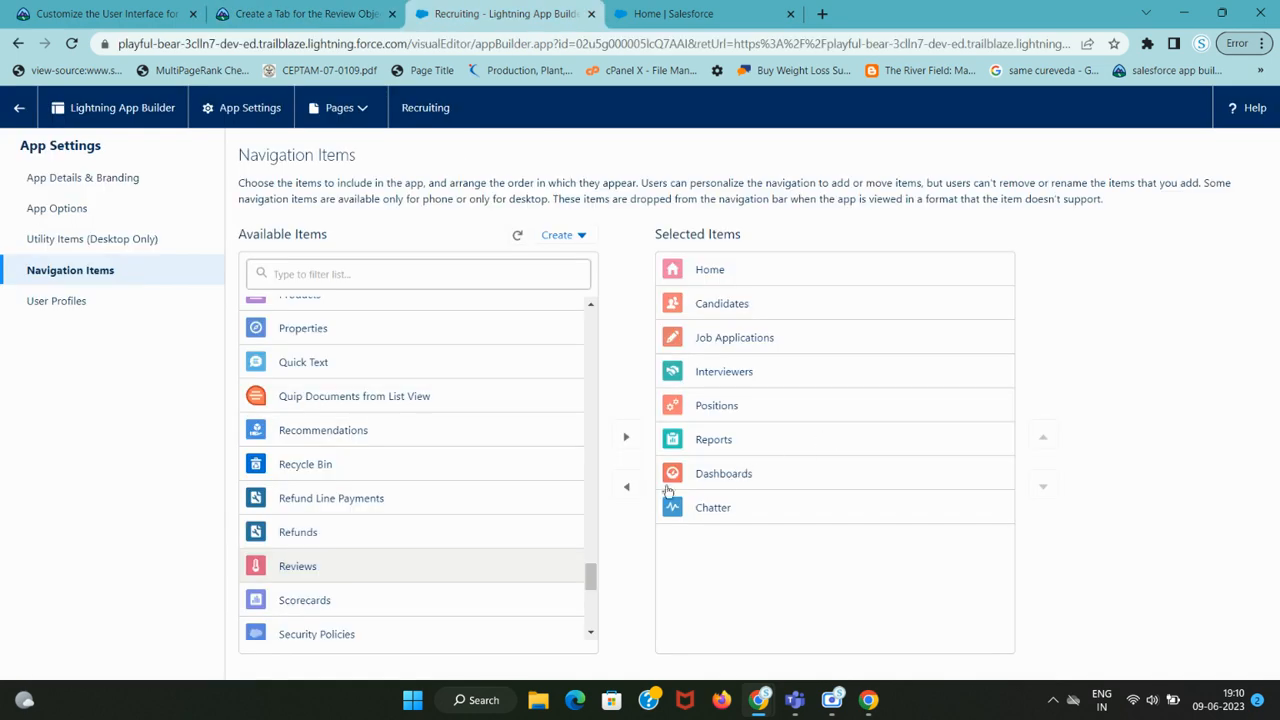
pyautogui.click(626, 437)
# Read the instruction on the required tab order and compare it with the Selected Items list
pyautogui.hotkey('ctrl', 'shift', 'Tab')
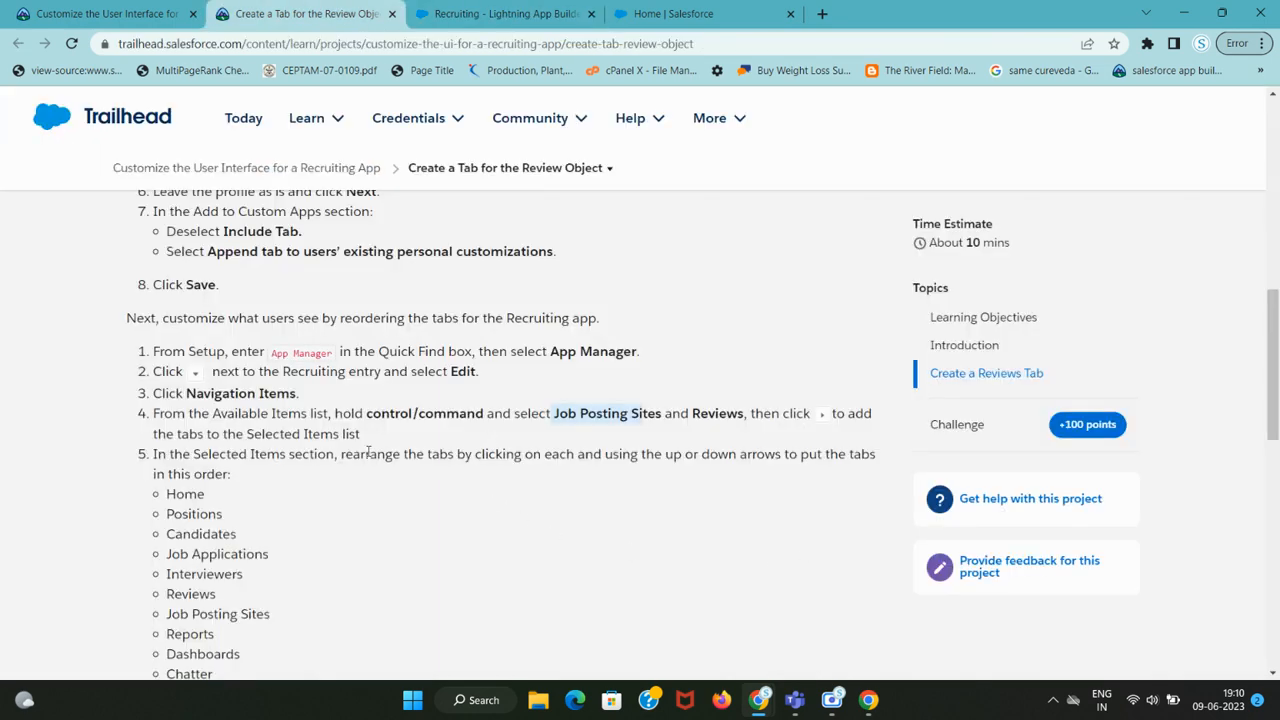
pyautogui.click(220, 449)
pyautogui.moveTo(290, 458); pyautogui.dragTo(434, 466)
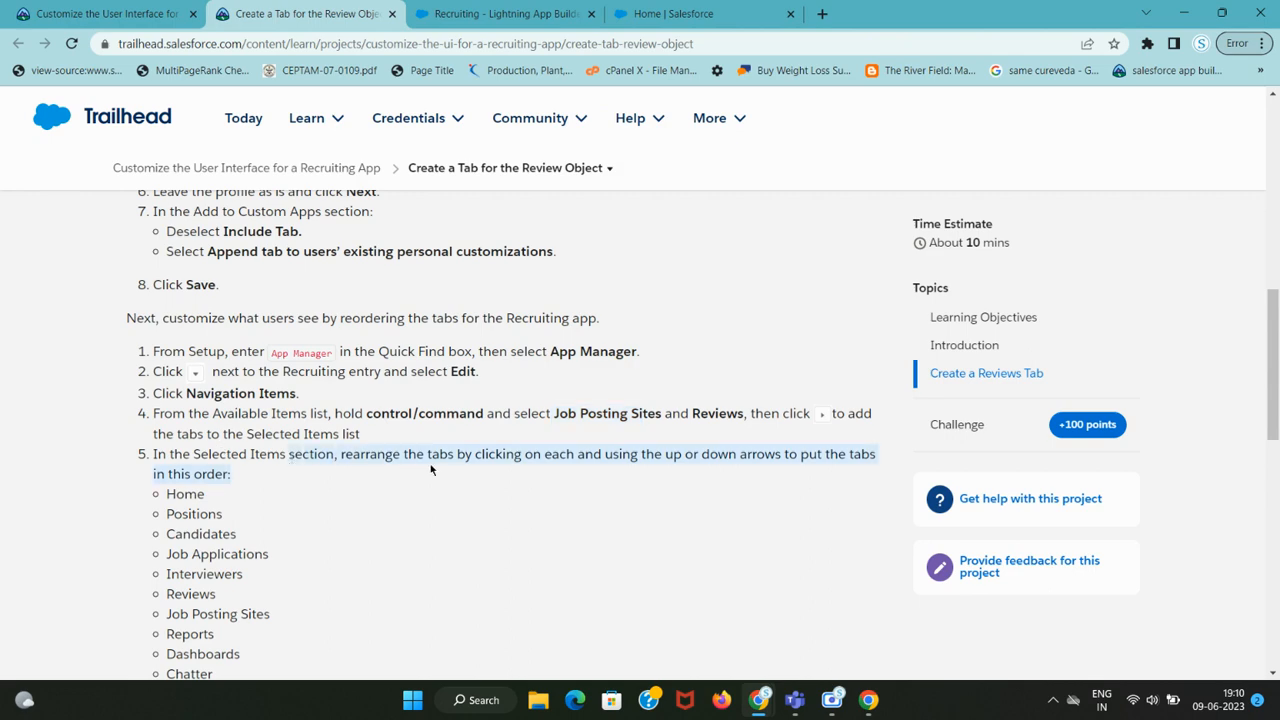
pyautogui.hotkey('ctrl', 'Tab')
pyautogui.click(306, 14)
pyautogui.moveTo(170, 493); pyautogui.dragTo(262, 553)
pyautogui.hotkey('ctrl', 'Tab')
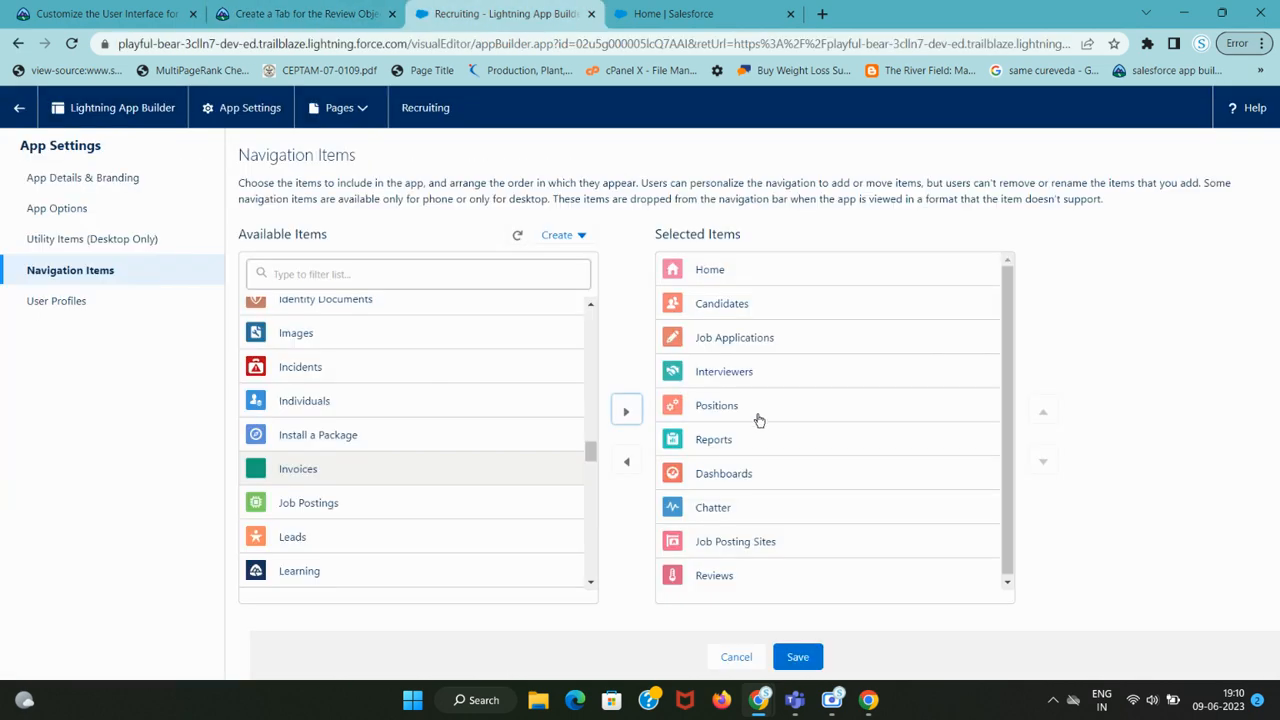
pyautogui.hotkey('ctrl', 'shift', 'Tab')
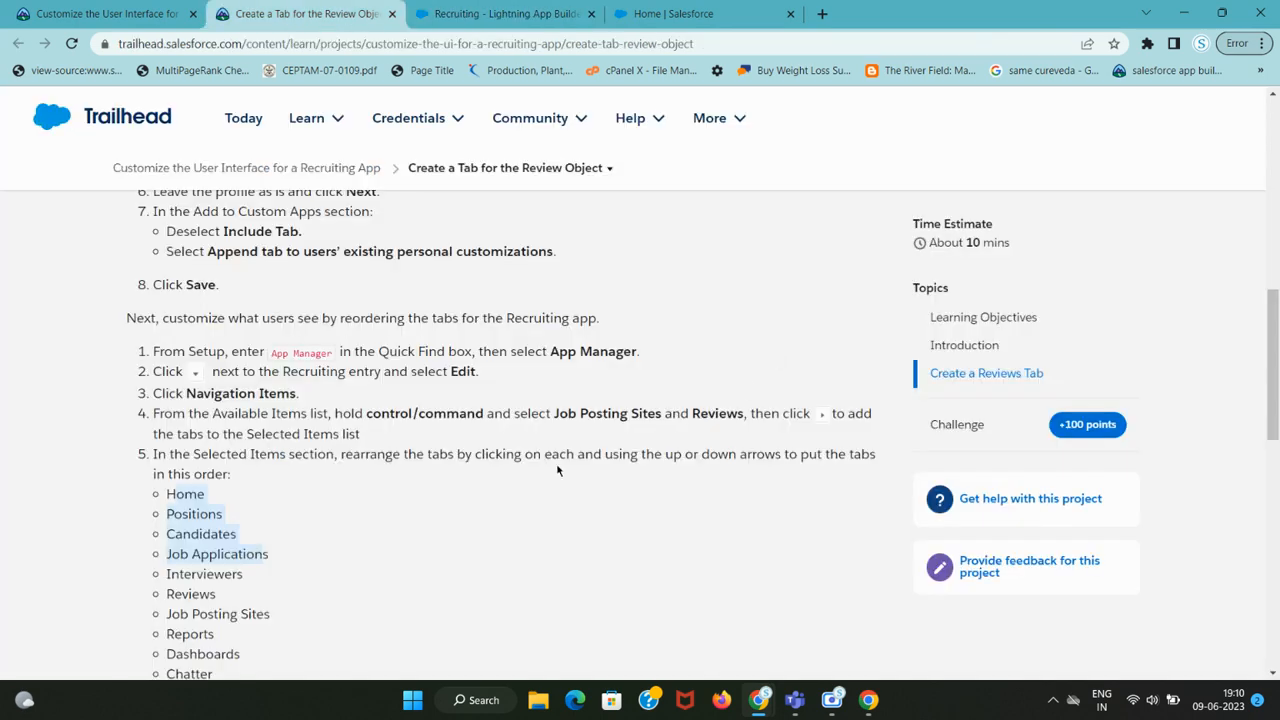
pyautogui.scroll(-1, 224, 528)
pyautogui.moveTo(164, 414); pyautogui.dragTo(272, 464)
pyautogui.hotkey('ctrl', 'Tab')
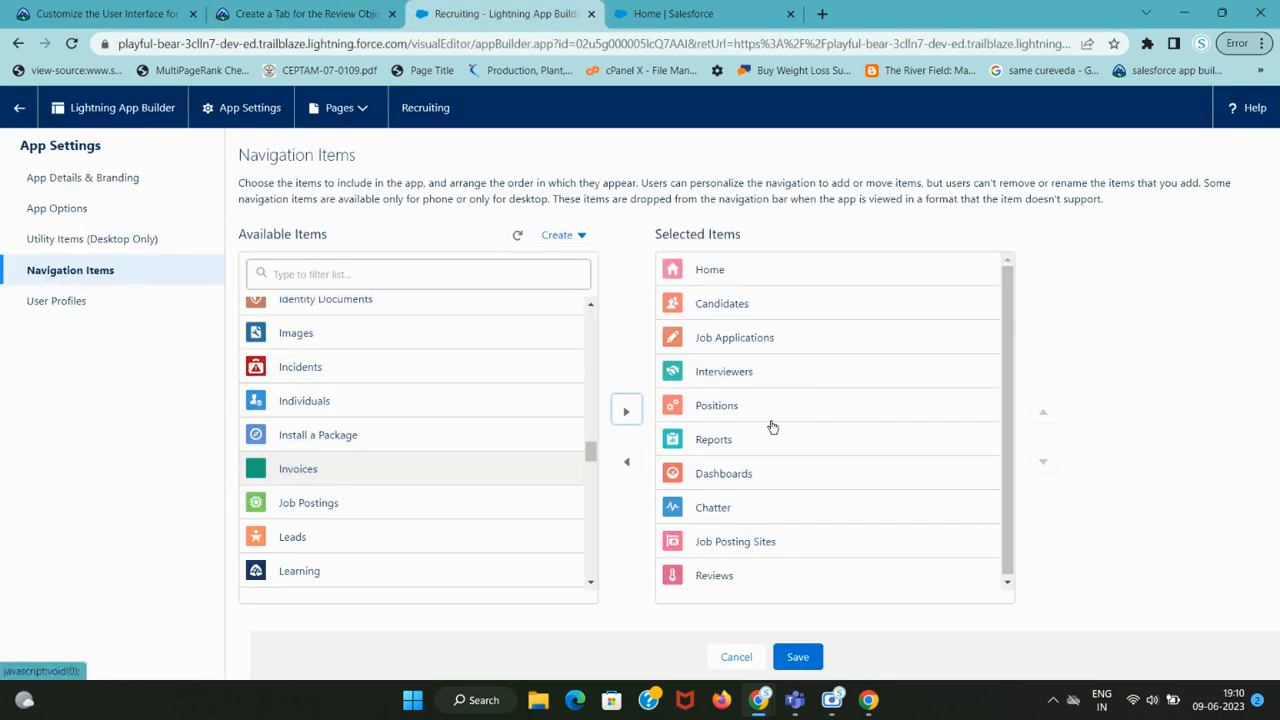
pyautogui.hotkey('ctrl', 'shift', 'Tab')
pyautogui.hotkey('ctrl', 'Tab')
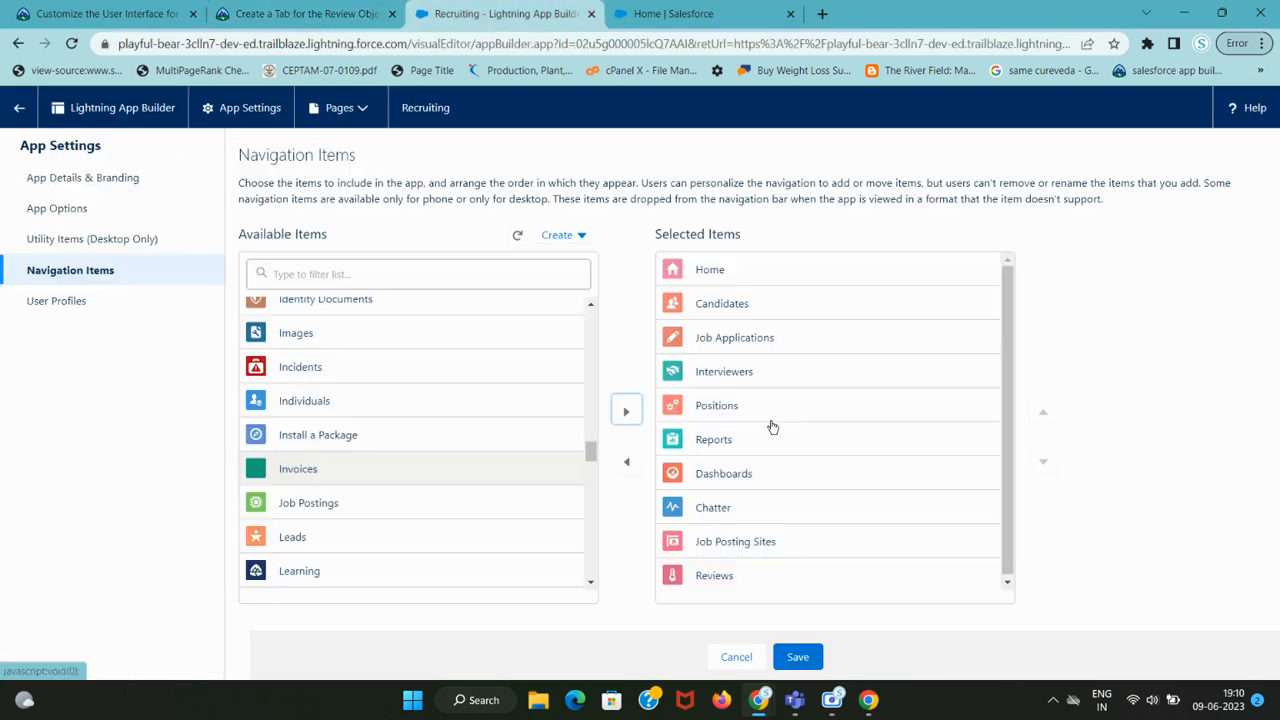
# Move Reviews up in the Selected Items list so that it sits directly below Interviewers
pyautogui.moveTo(760, 585); pyautogui.dragTo(756, 405)
pyautogui.click(766, 588)
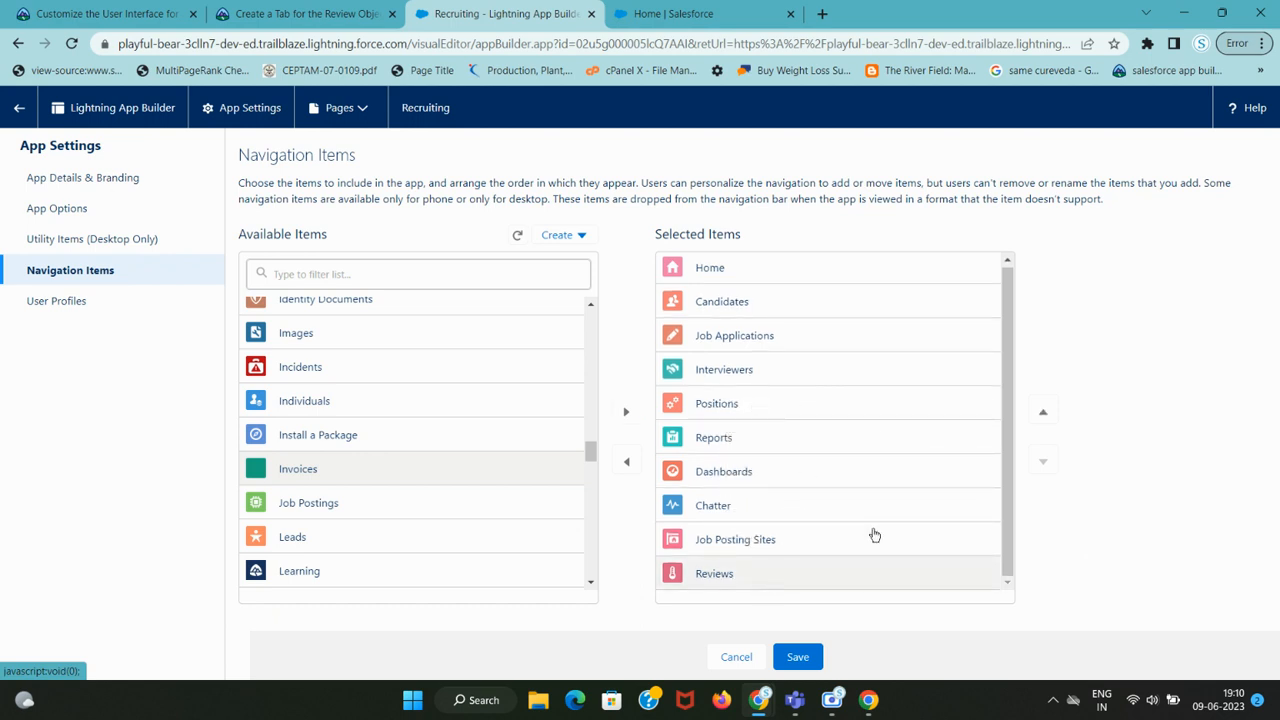
pyautogui.click(1043, 415)
pyautogui.click(1043, 415)
pyautogui.click(1043, 415)
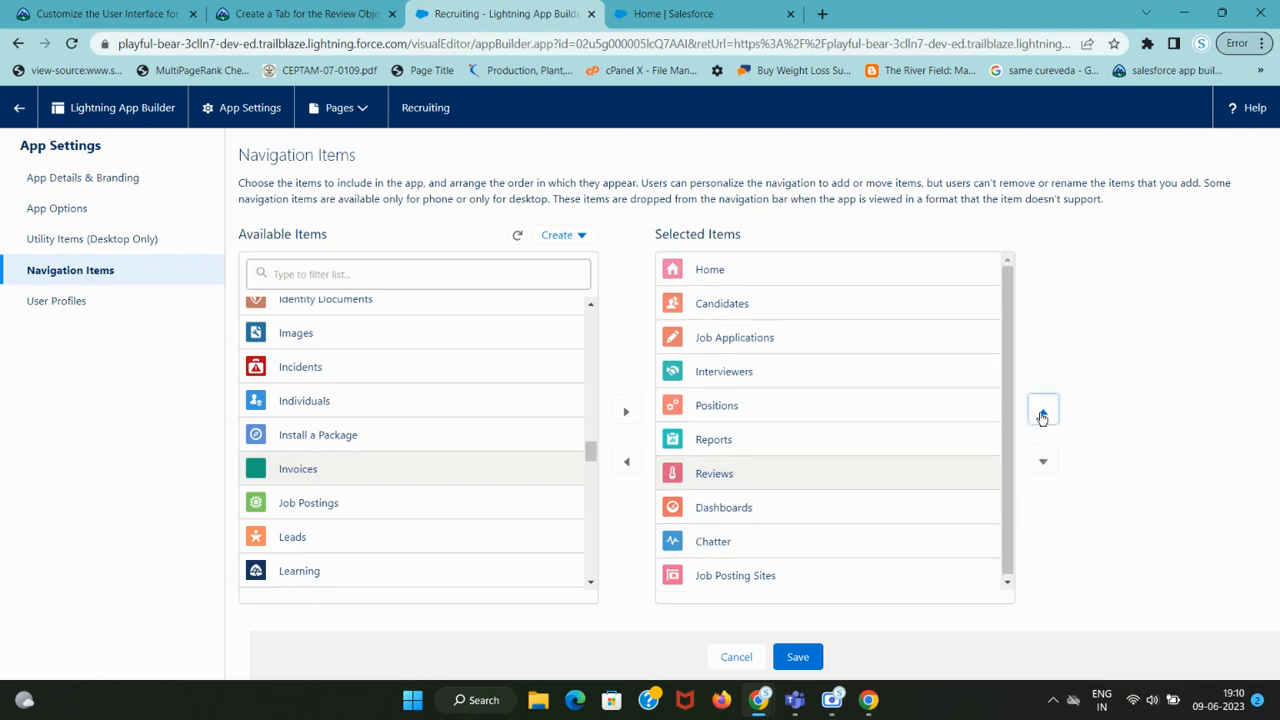
pyautogui.click(1043, 415)
pyautogui.click(1043, 415)
# Check the required tab order and move Positions up in Selected Items to directly below Home
pyautogui.hotkey('ctrl', 'shift', 'Tab')
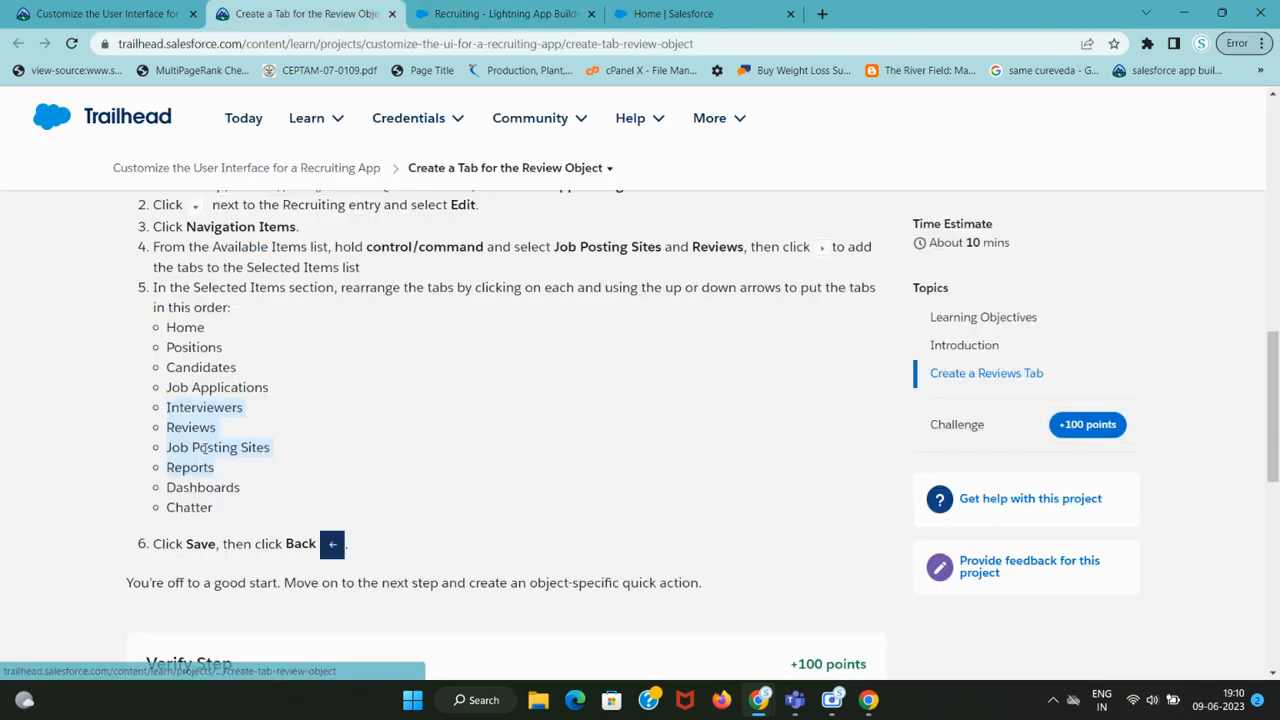
pyautogui.hotkey('ctrl', 'Tab')
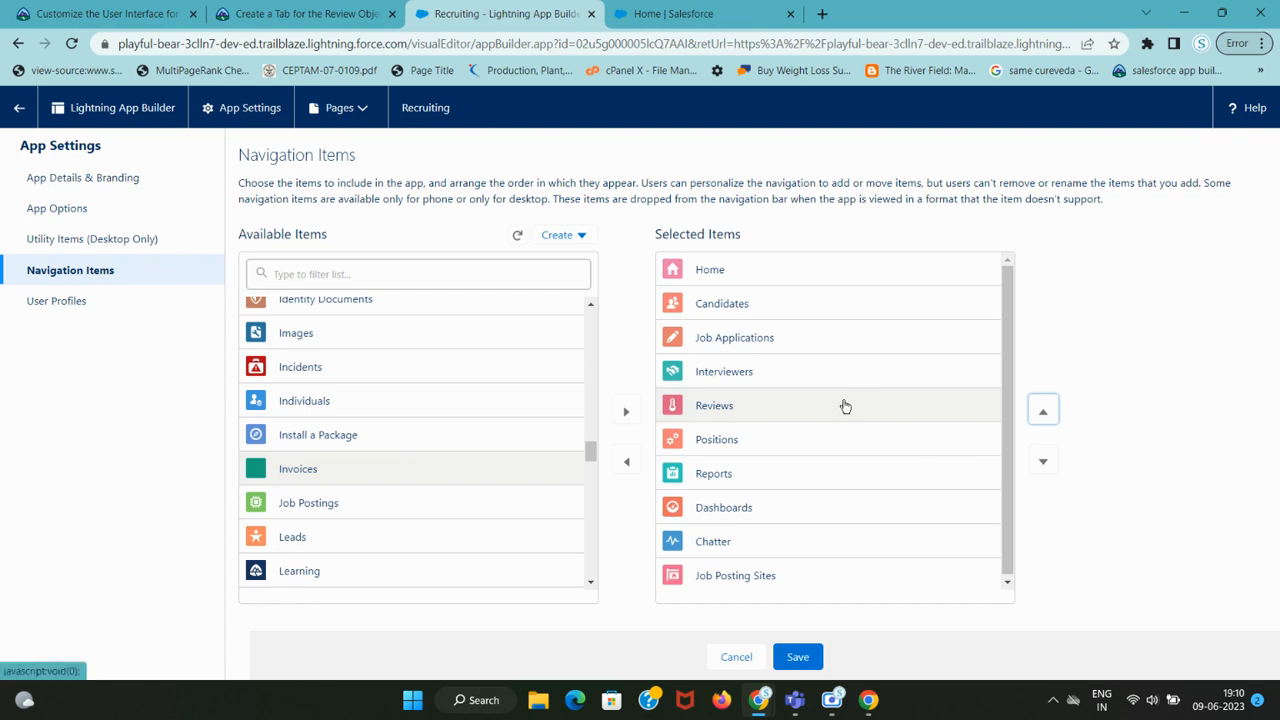
pyautogui.hotkey('ctrl', 'shift', 'Tab')
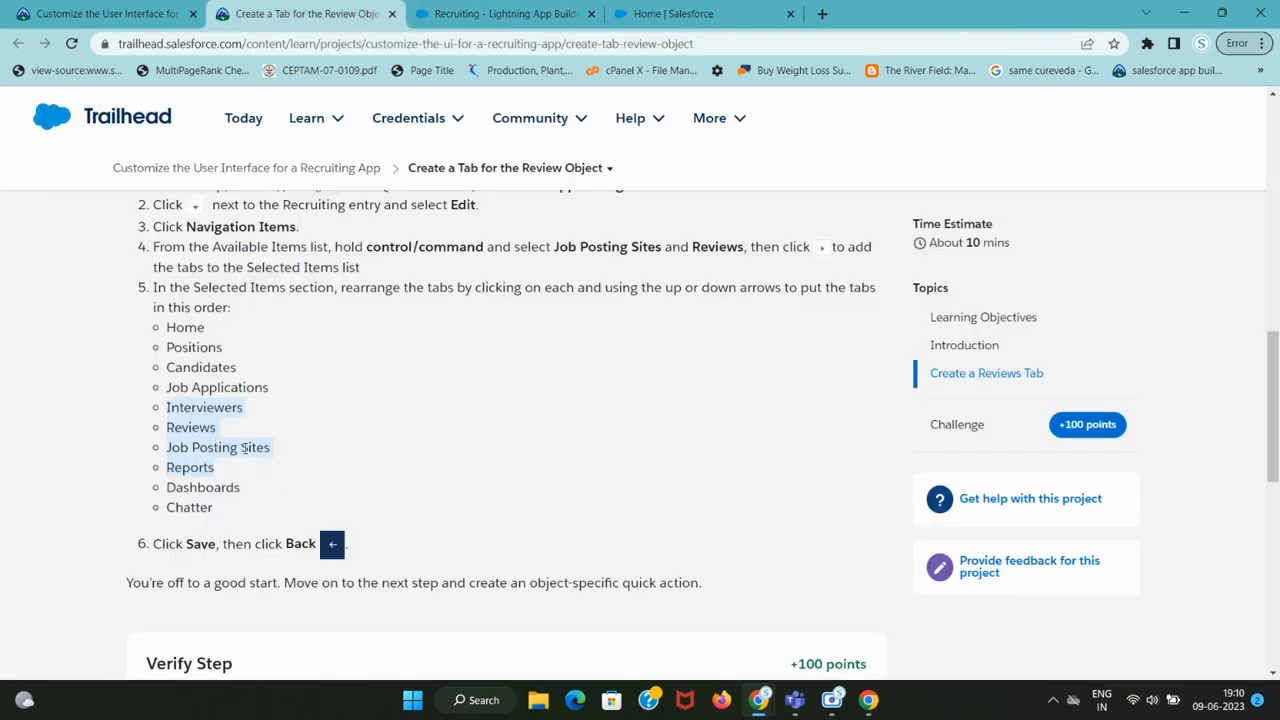
pyautogui.hotkey('ctrl', 'Tab')
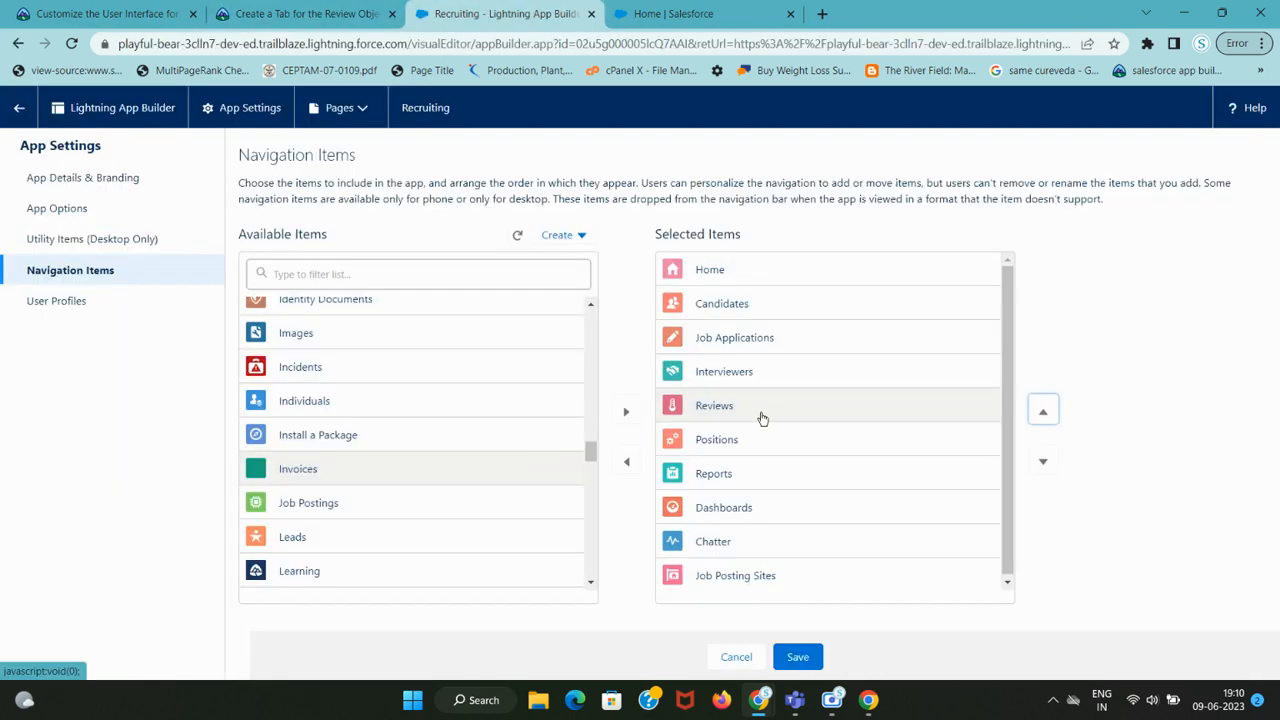
pyautogui.click(762, 442)
pyautogui.click(1043, 411)
pyautogui.click(1043, 411)
pyautogui.click(1043, 411)
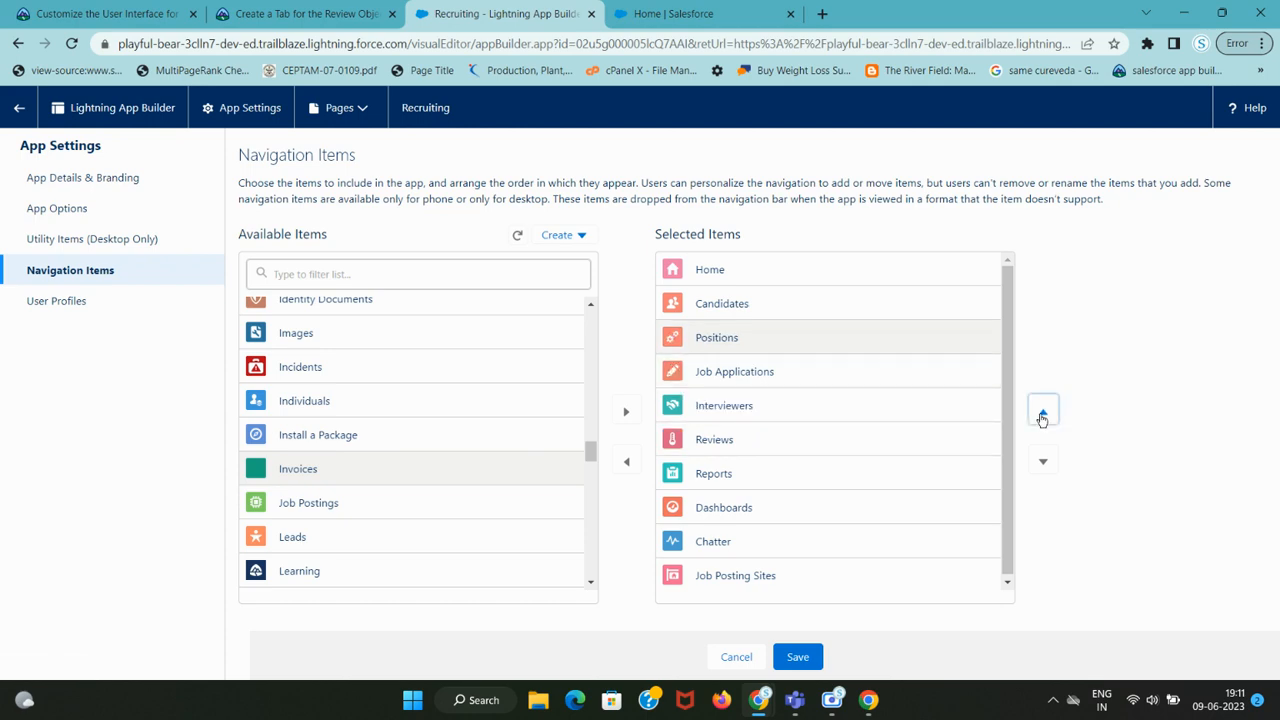
pyautogui.click(1043, 411)
# Compare the order with the instructions and move Job Posting Sites up in Selected Items to directly below Reviews
pyautogui.hotkey('ctrl', 'shift', 'Tab')
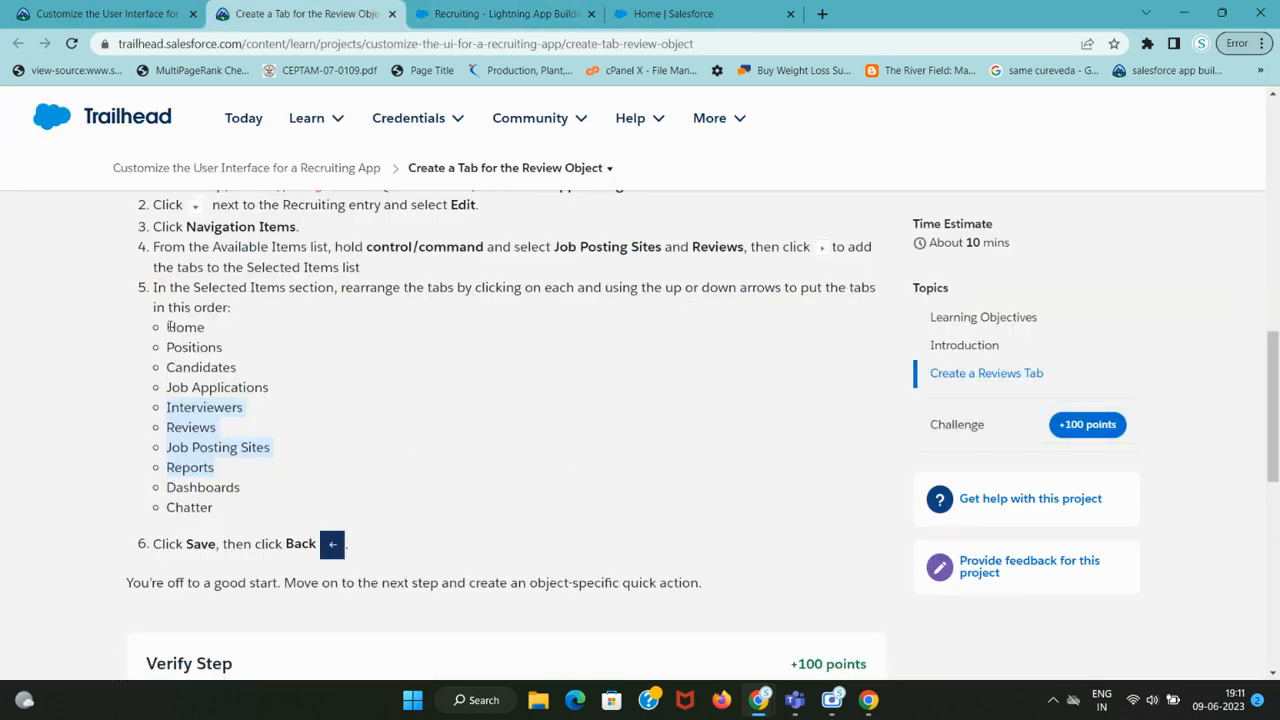
pyautogui.moveTo(168, 327); pyautogui.dragTo(266, 388)
pyautogui.hotkey('ctrl', 'Tab')
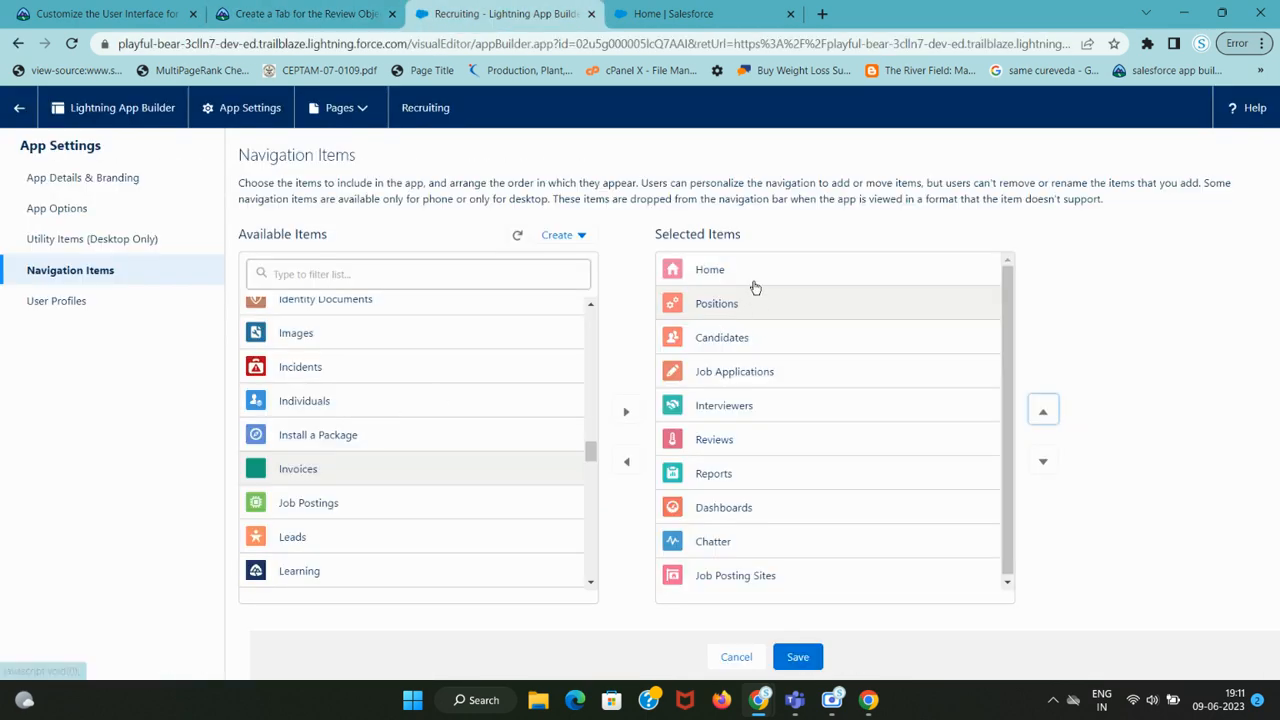
pyautogui.hotkey('ctrl', 'shift', 'Tab')
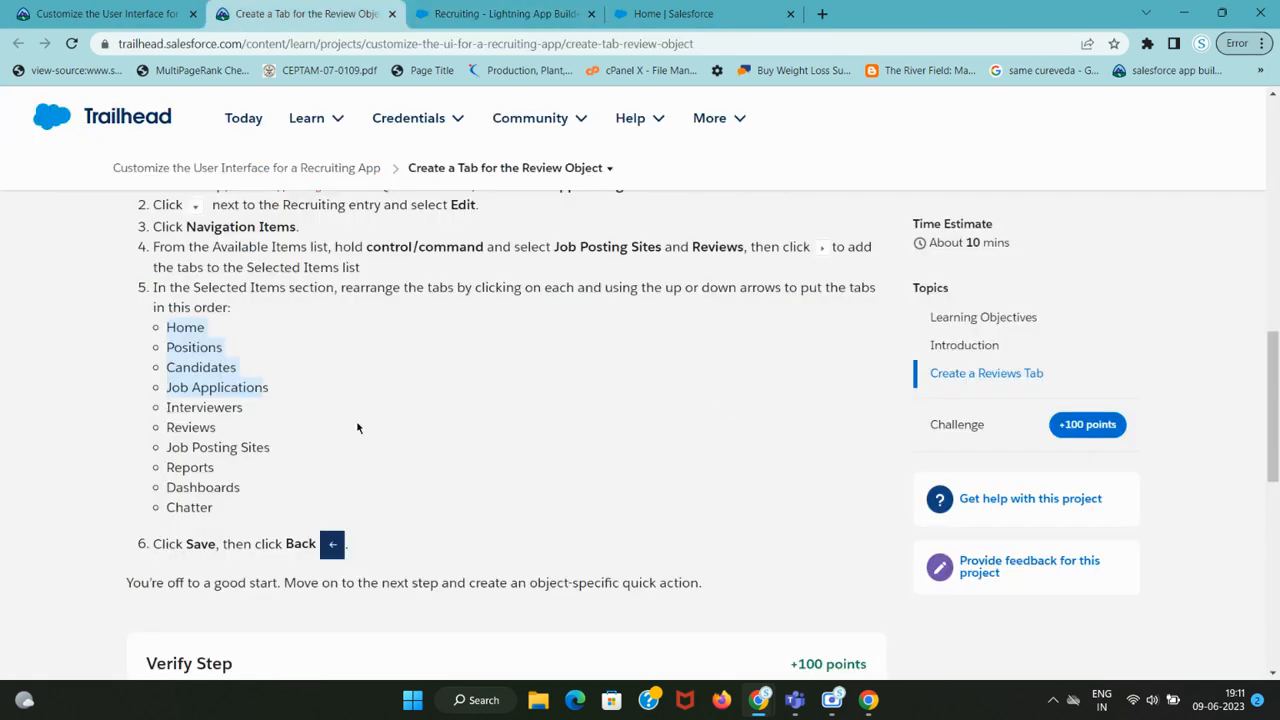
pyautogui.moveTo(167, 401); pyautogui.dragTo(279, 448)
pyautogui.hotkey('ctrl', 'Tab')
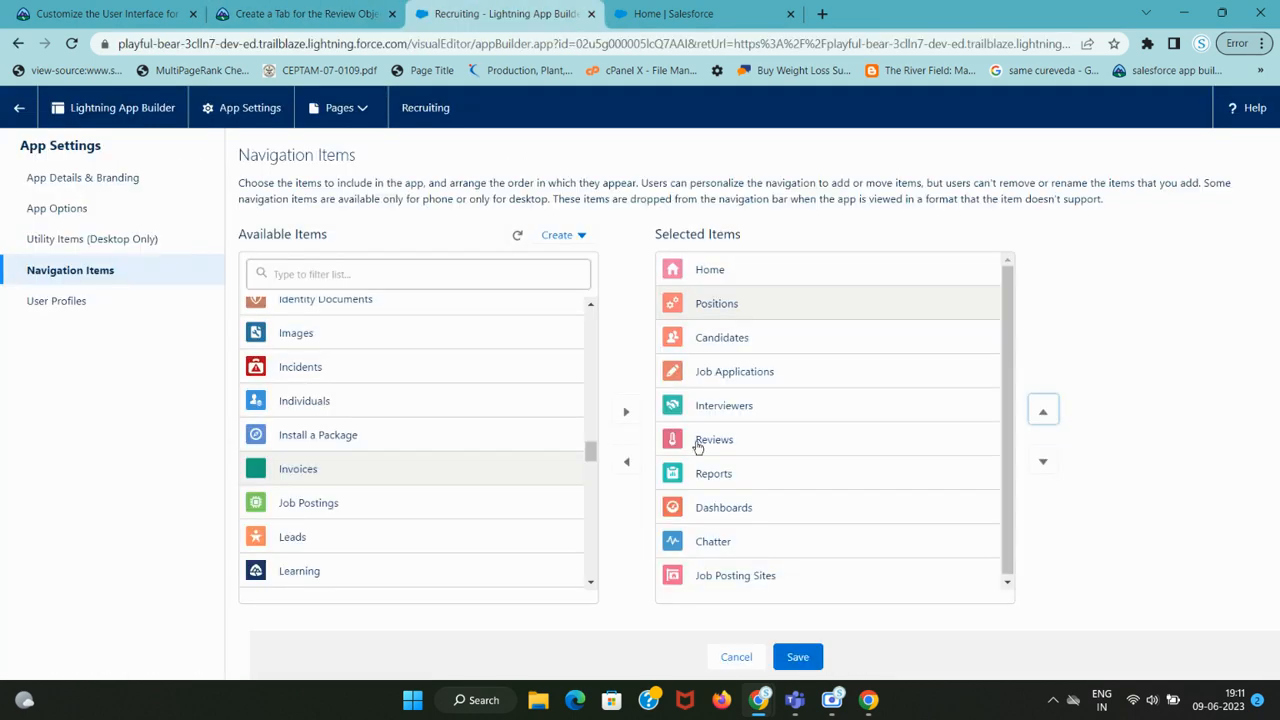
pyautogui.click(776, 576)
pyautogui.click(1041, 413)
pyautogui.click(1041, 413)
pyautogui.click(1041, 413)
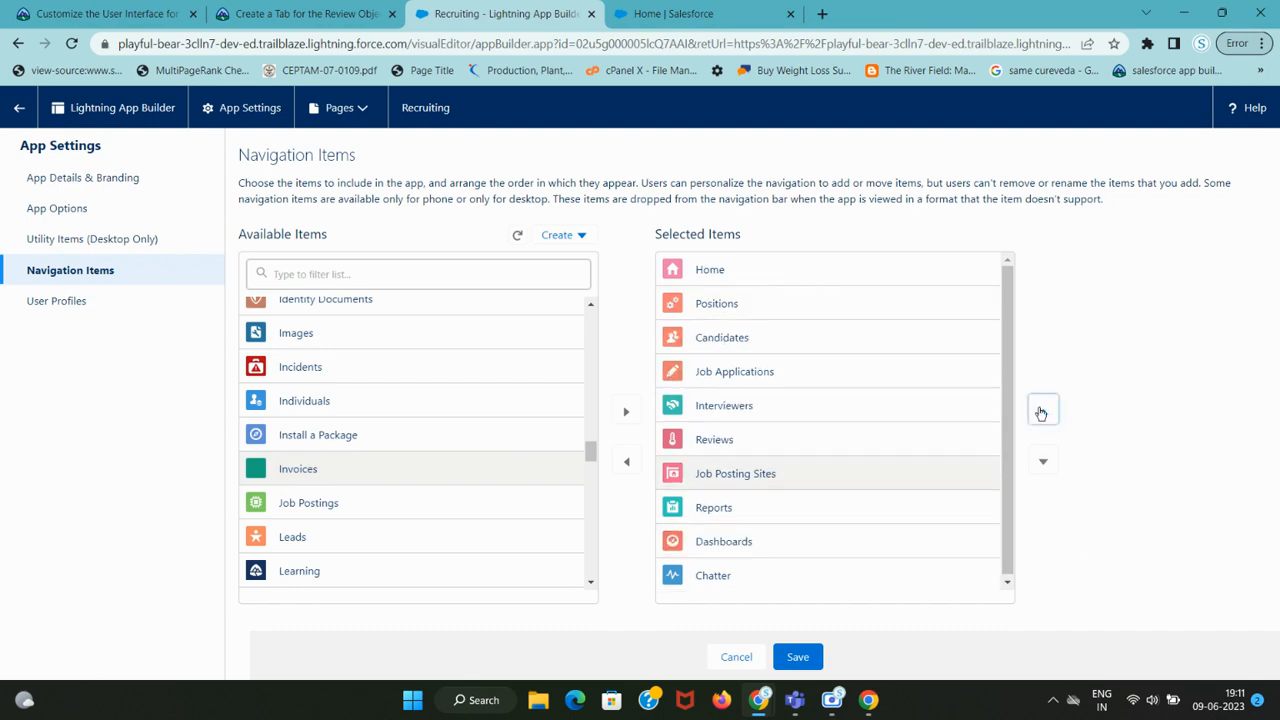
# Check the last tabs against the instructions, then save the navigation items and leave the Recruiting app's settings
pyautogui.hotkey('ctrl', 'shift', 'Tab')
pyautogui.moveTo(165, 467); pyautogui.dragTo(249, 503)
pyautogui.hotkey('ctrl', 'Tab')
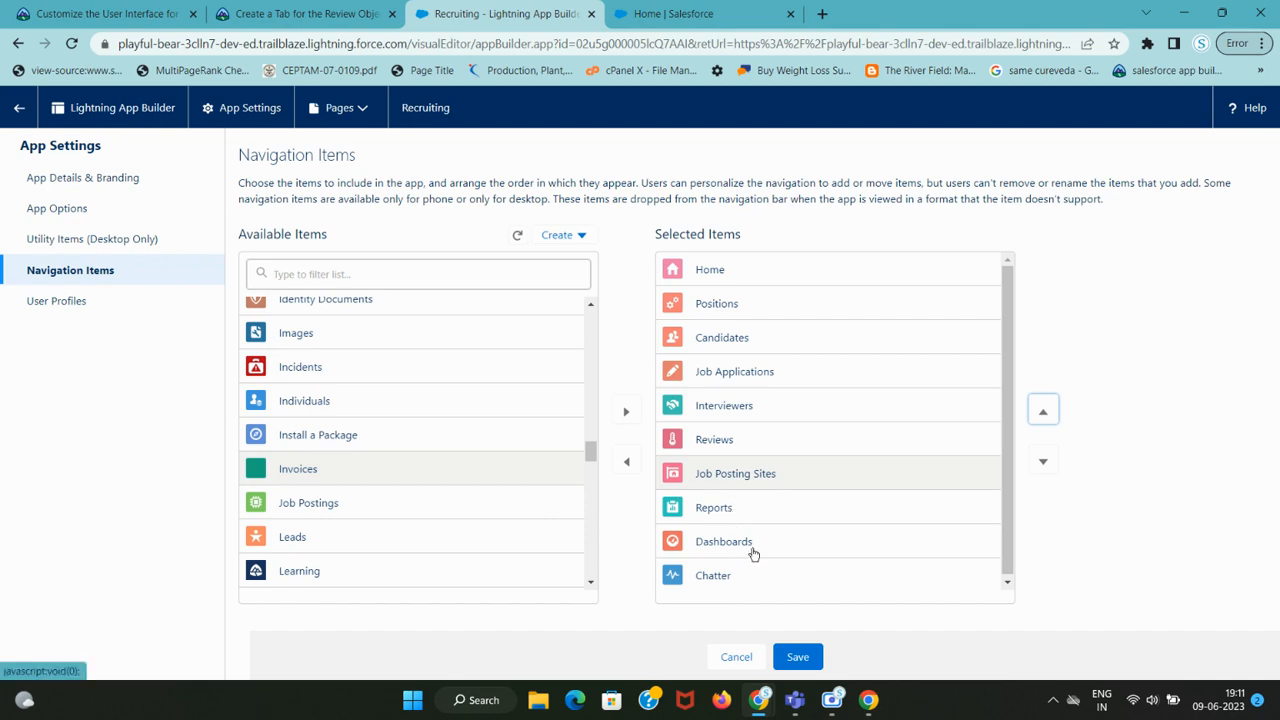
pyautogui.hotkey('ctrl', 'shift', 'Tab')
pyautogui.scroll(-2, 860, 540)
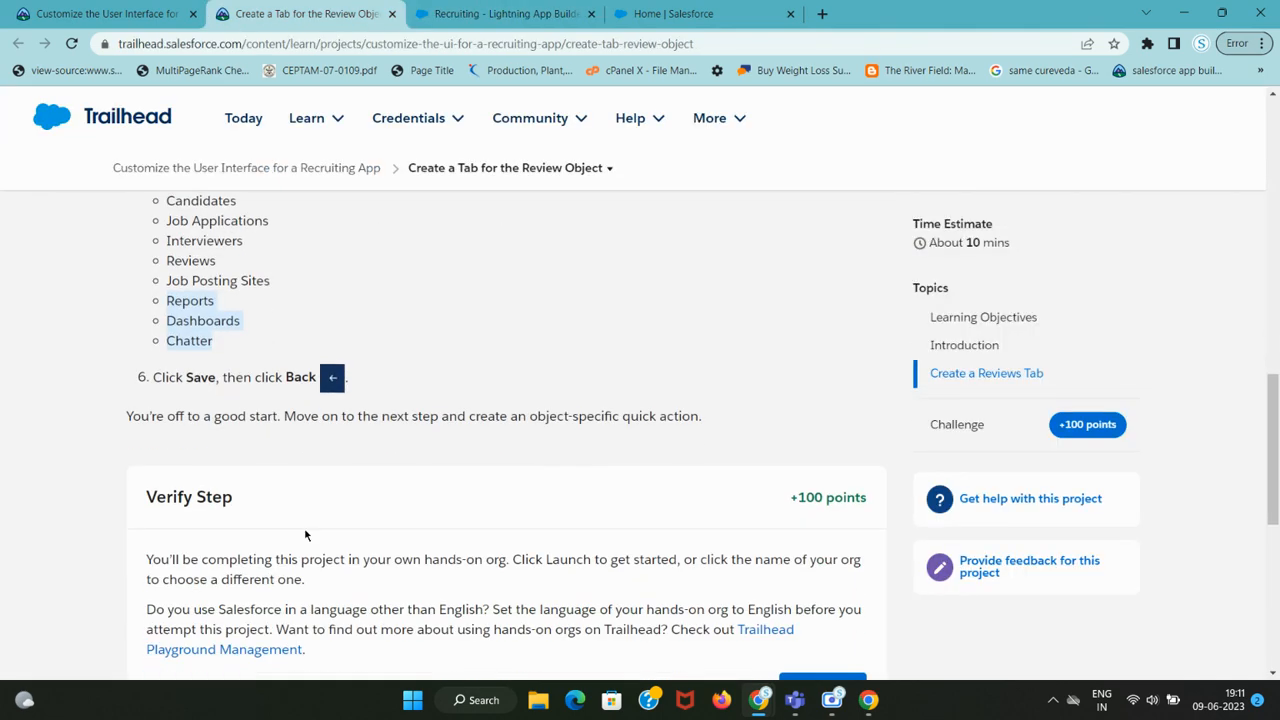
pyautogui.hotkey('ctrl', 'Tab')
pyautogui.click(798, 658)
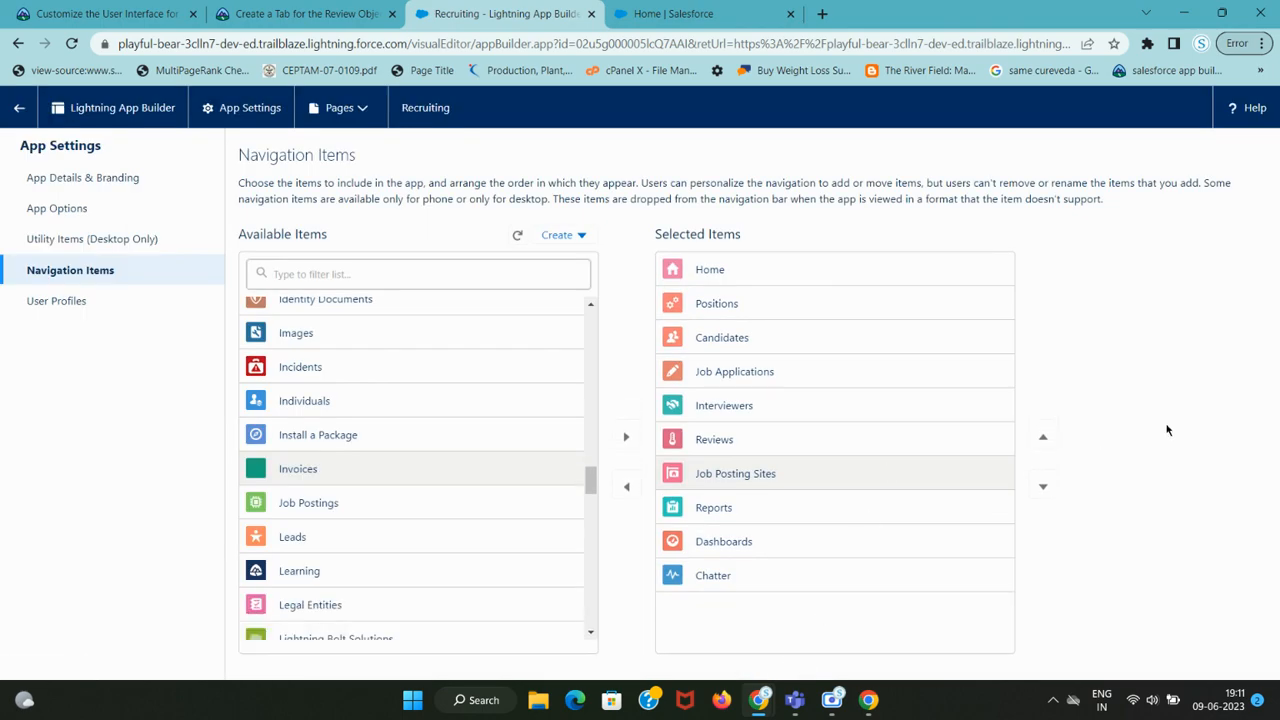
pyautogui.click(20, 106)
# Review the final save-and-back instruction and submit the Create a Tab for the Review Object step for verification
pyautogui.hotkey('ctrl', 'shift', 'Tab')
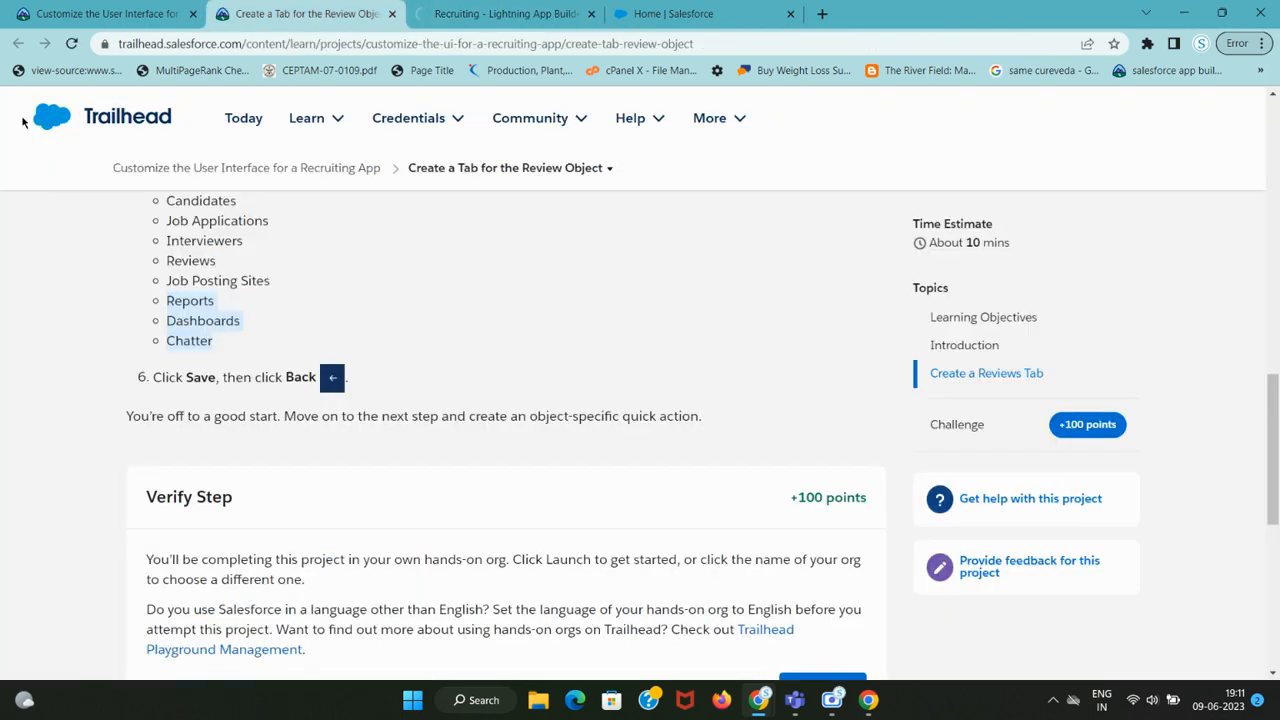
pyautogui.moveTo(163, 368); pyautogui.dragTo(346, 377)
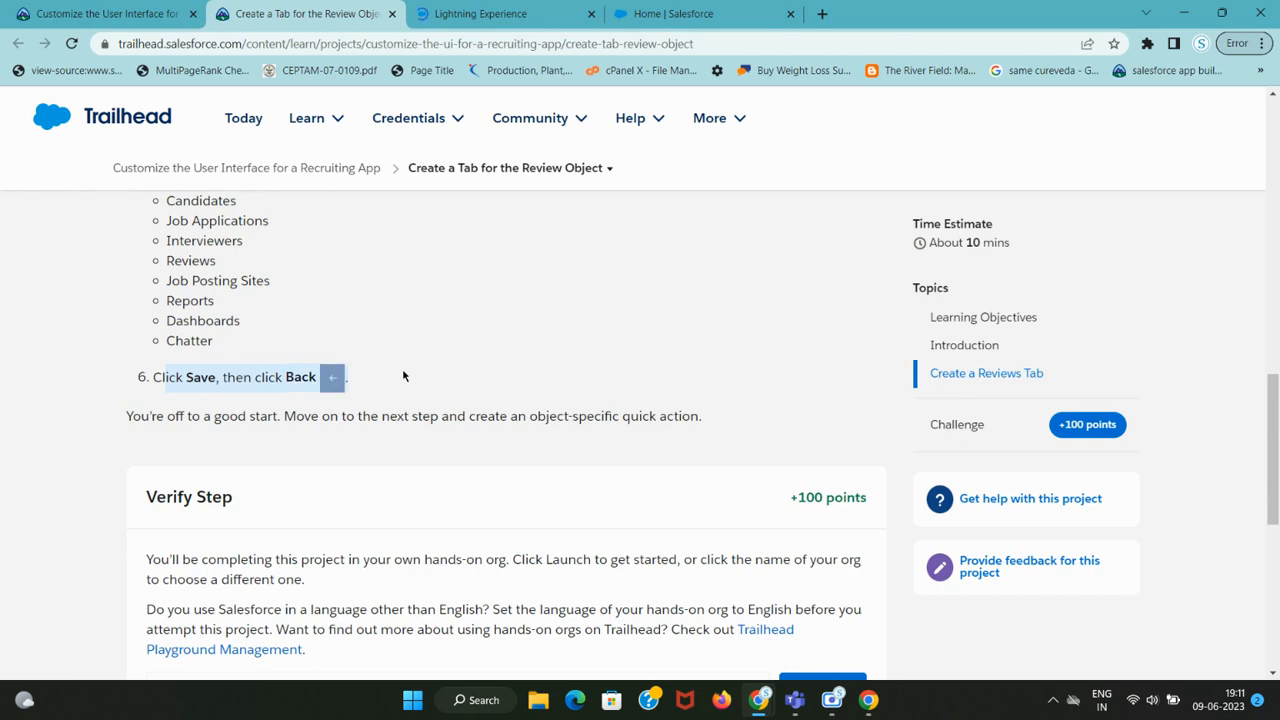
pyautogui.hotkey('ctrl', 'Tab')
pyautogui.hotkey('ctrl', 'shift', 'Tab')
pyautogui.scroll(-5, 548, 356)
pyautogui.click(300, 542)
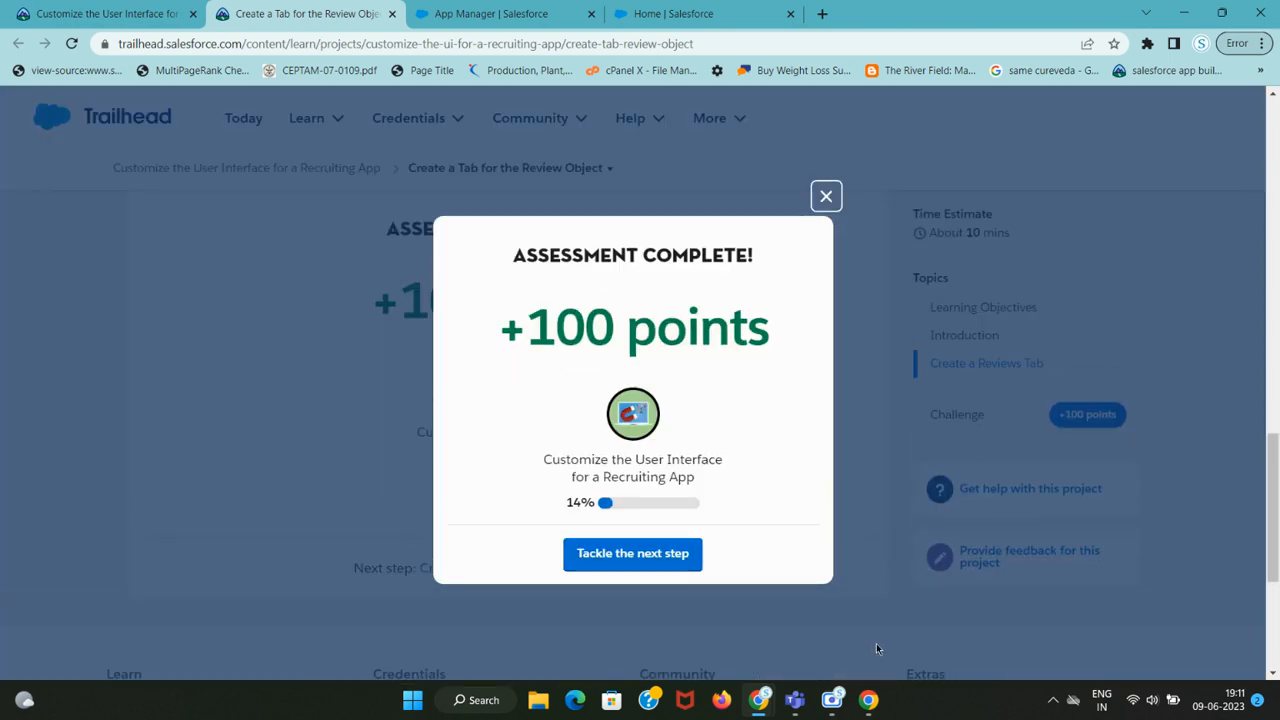
pyautogui.click(832, 700)
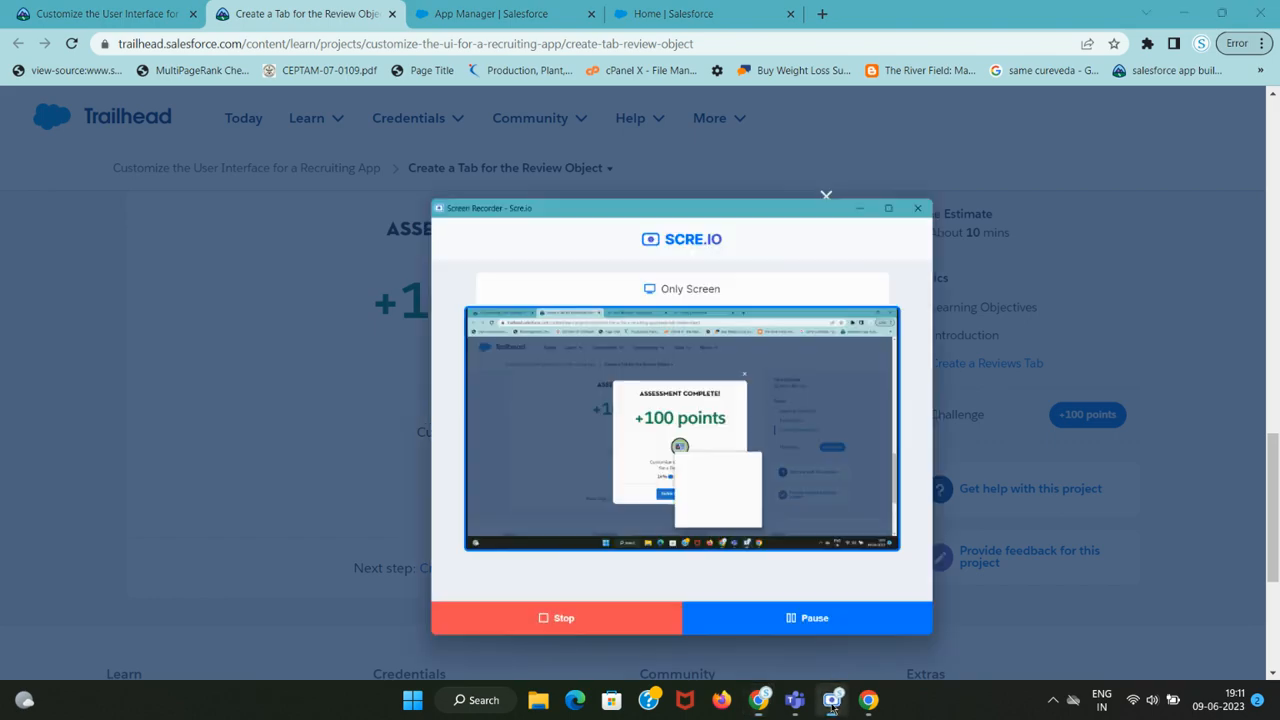